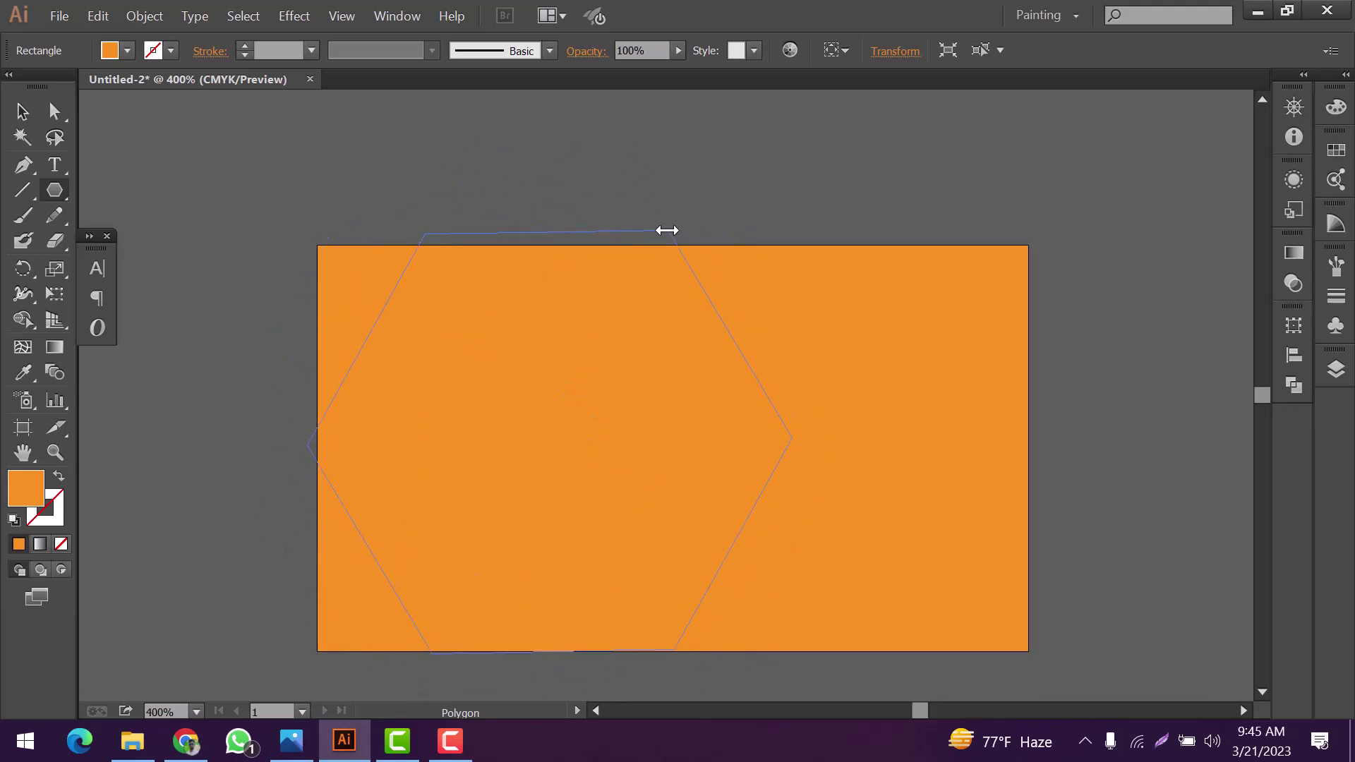
Fill the hexagon over the orange card with dark gray
click(23, 111)
double_click(31, 499)
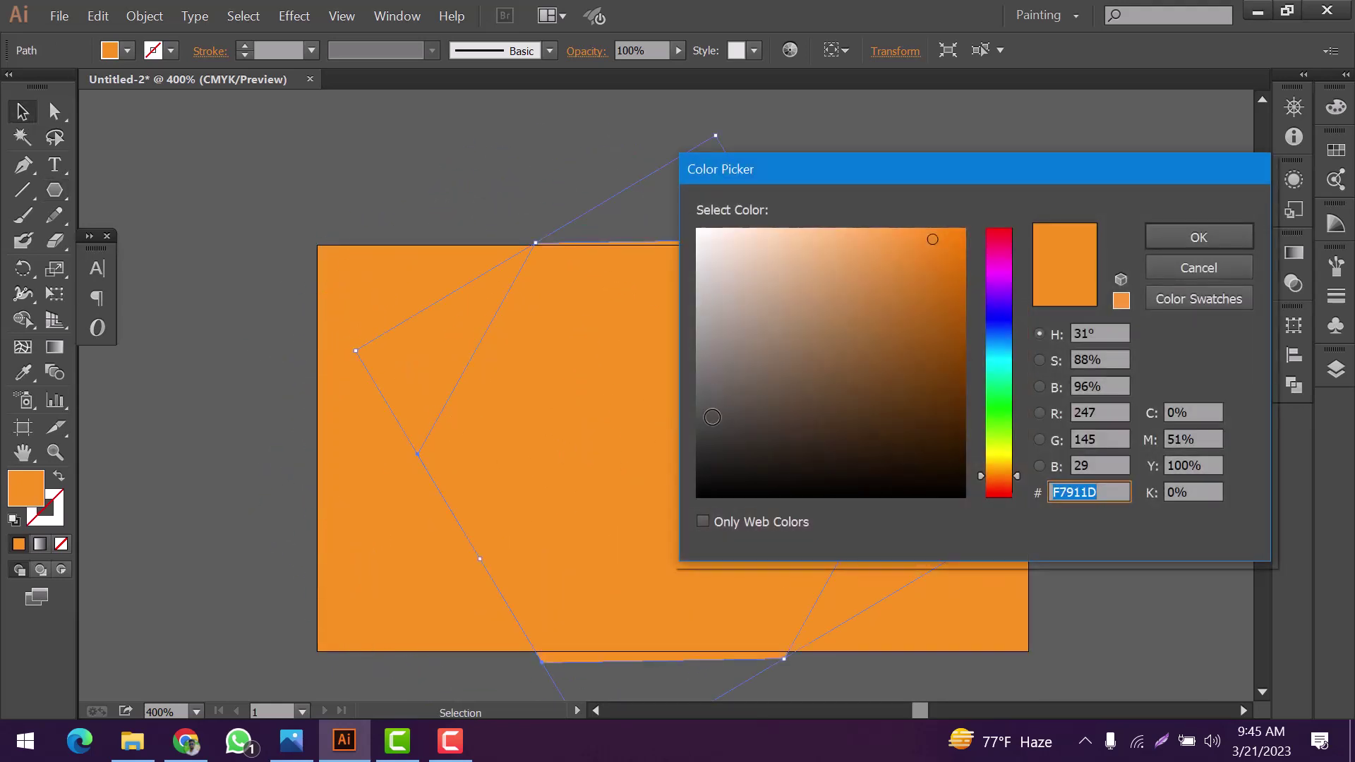
click(703, 432)
key(Return)
Enlarge the dark gray hexagon and shift it to the right until it covers the right part of the card
drag(797, 386, 841, 393)
drag(763, 125, 768, 136)
scroll(795, 464, down, 2)
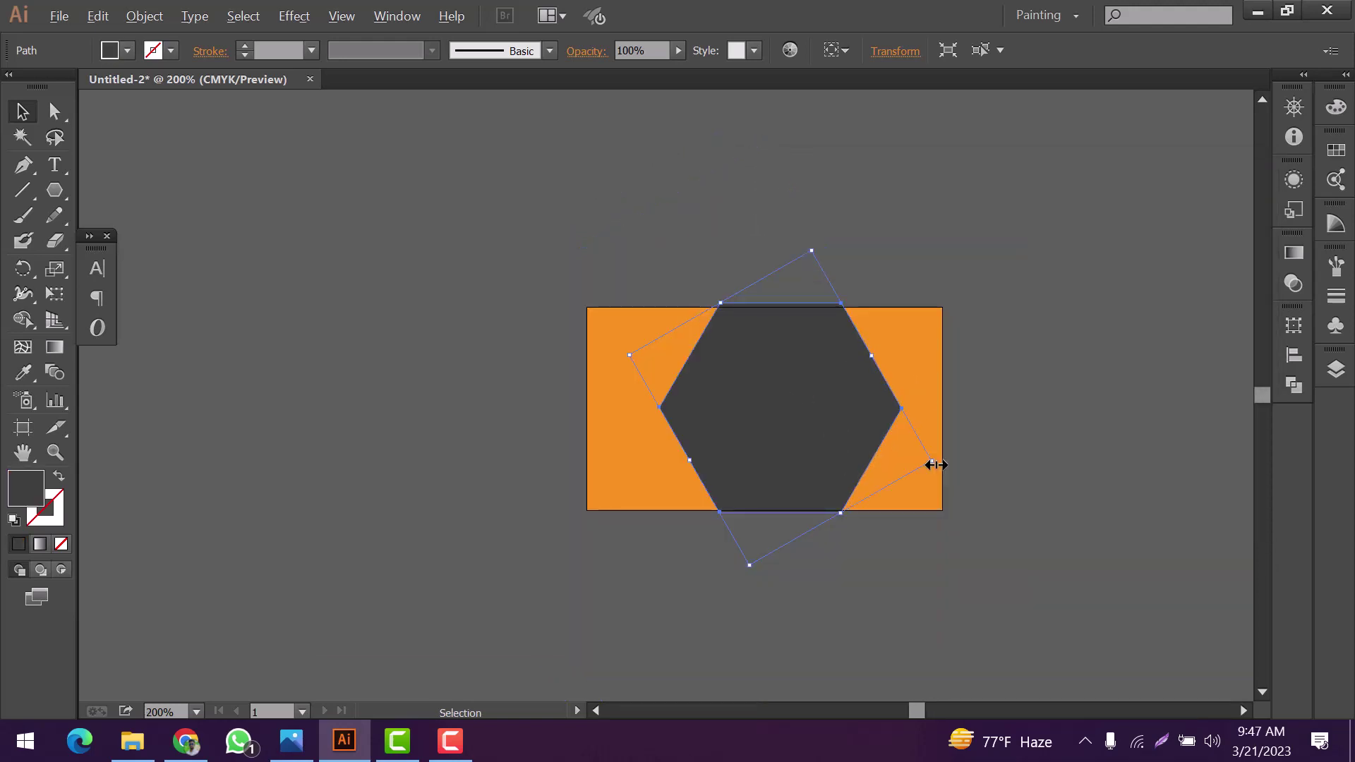
drag(933, 466, 1003, 488)
drag(849, 452, 886, 451)
drag(1042, 491, 1049, 493)
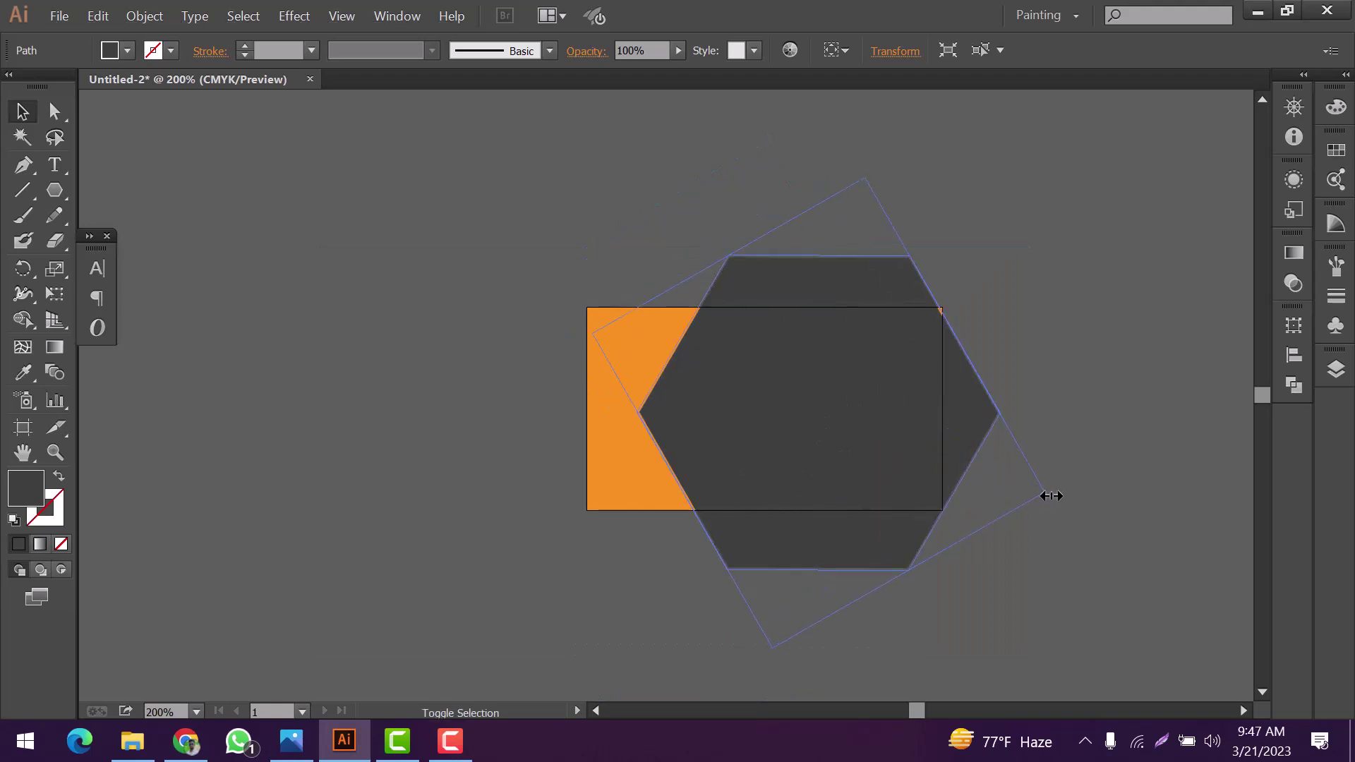
drag(889, 455, 918, 444)
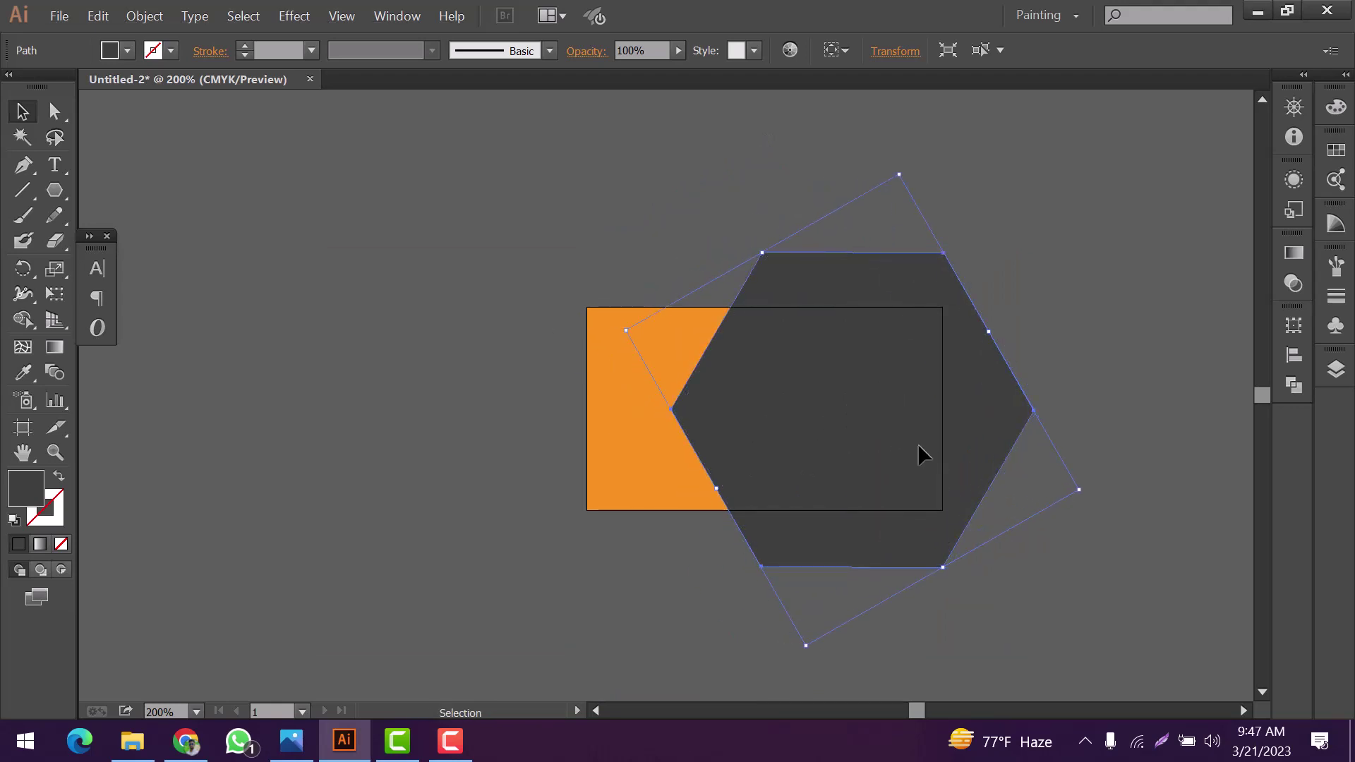
key(ctrl+shift+a)
Draw a smaller dark gray hexagon centred on the large hexagon's left corner
scroll(739, 417, up, 2)
scroll(739, 418, down, 1)
scroll(739, 416, up, 1)
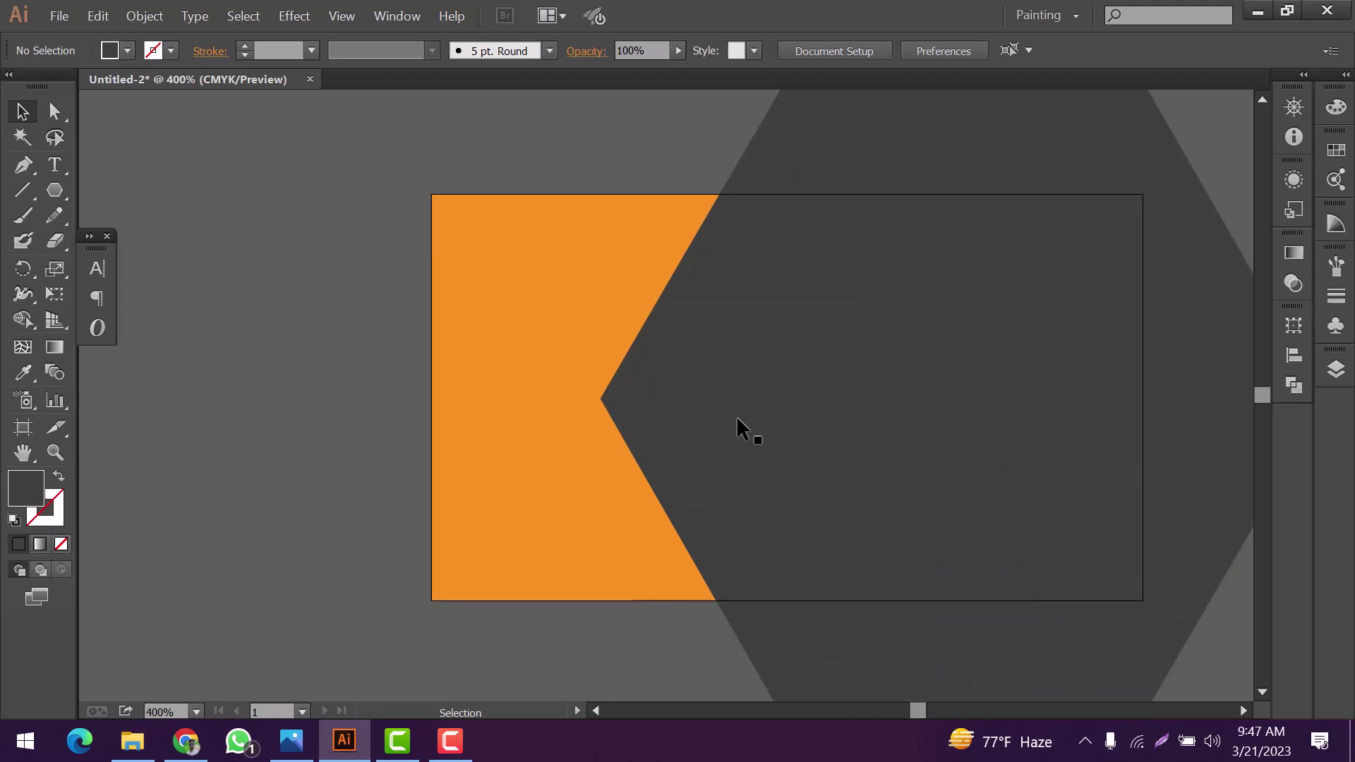
click(736, 418)
key(ctrl+shift+a)
click(54, 190)
mouse_move(601, 397)
mouse_down()
mouse_move(723, 501)
mouse_move(658, 502)
mouse_move(679, 542)
mouse_up()
Nudge the large and the small dark gray hexagons alternately to the right to adjust their overlap on the card
click(22, 111)
click(819, 342)
key(Right)
key(Right)
key(Right)
key(Right)
key(Right)
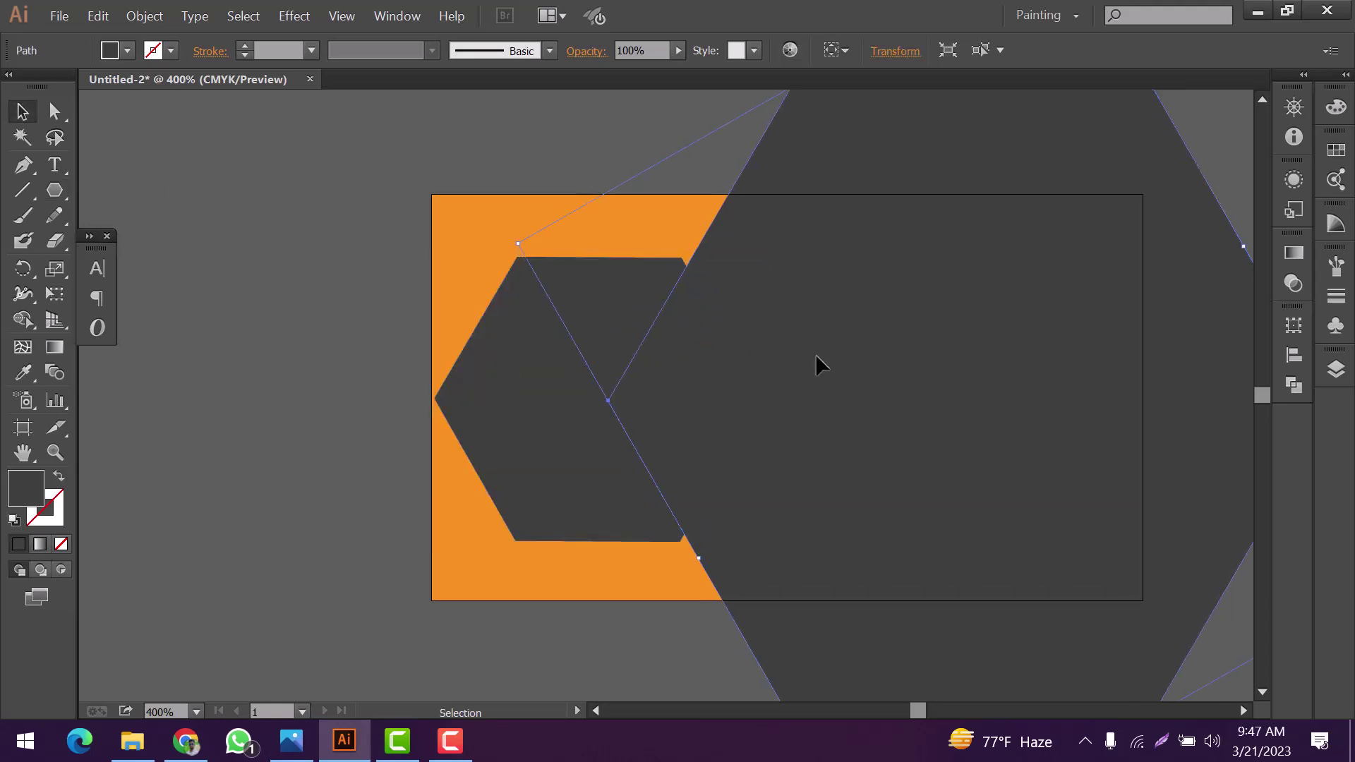
click(539, 396)
key(Right)
key(Right)
key(Right)
key(Right)
click(871, 383)
key(Right)
key(Right)
key(Right)
key(Right)
key(Right)
key(Right)
key(Right)
key(Right)
key(Right)
key(Right)
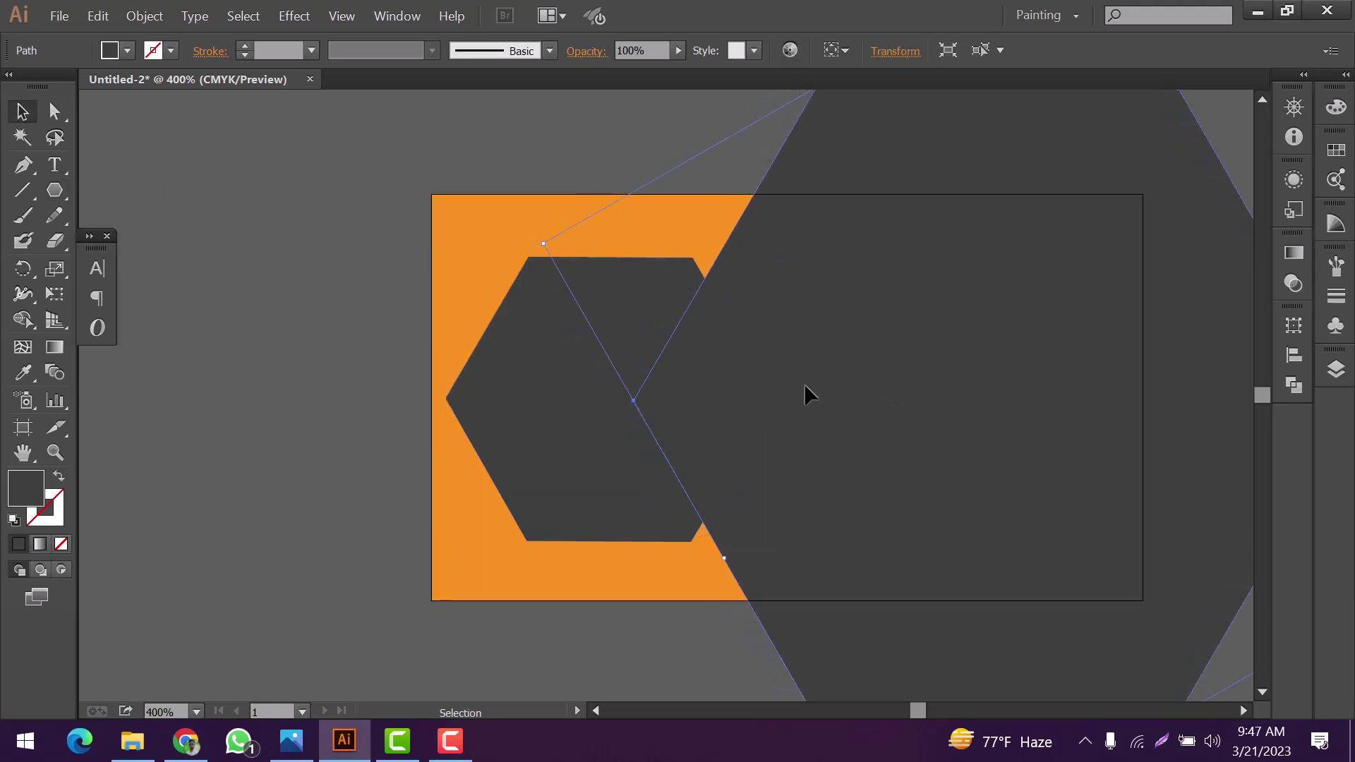
click(586, 384)
key(Right)
key(Right)
key(Right)
key(Right)
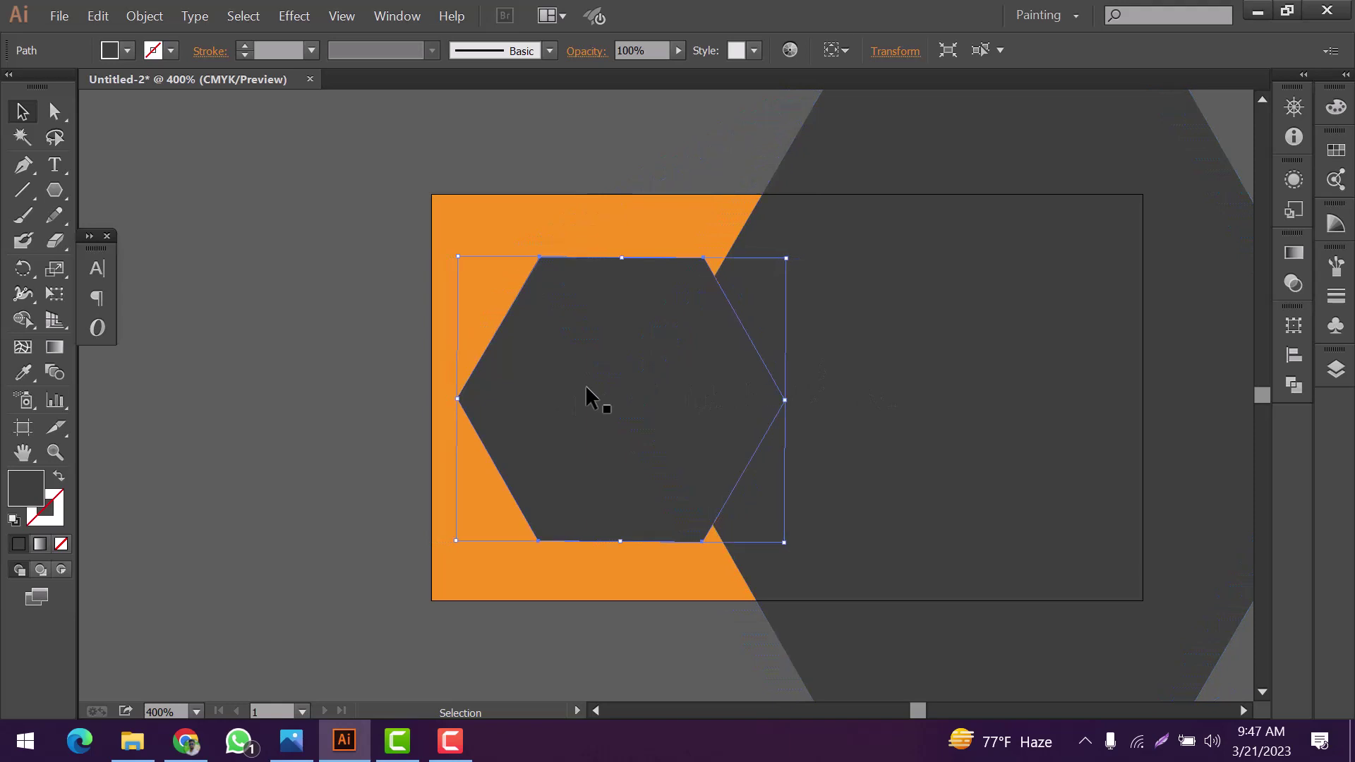
key(ctrl+shift+a)
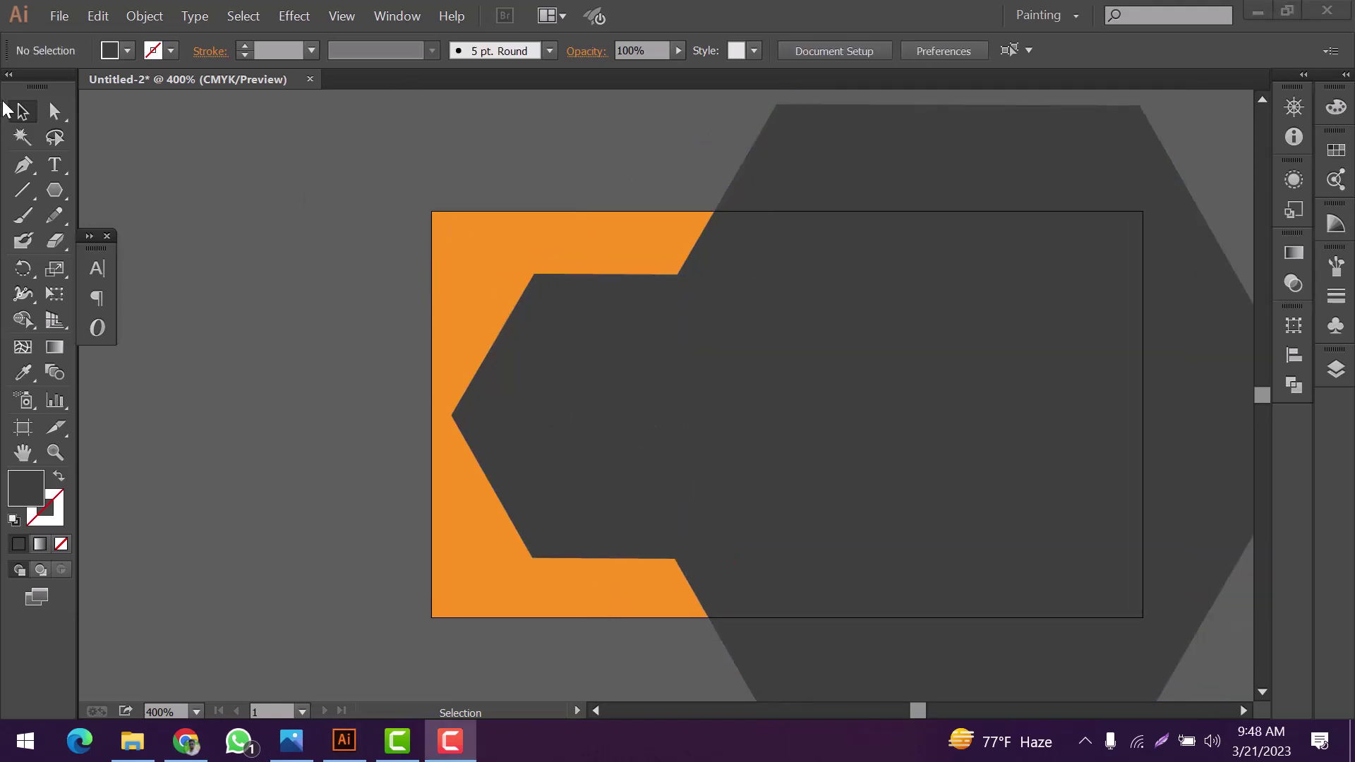
Divide the orange rectangle and both hexagons into separate pieces with the Pathfinder Divide operation
drag(424, 162, 1184, 590)
click(1303, 387)
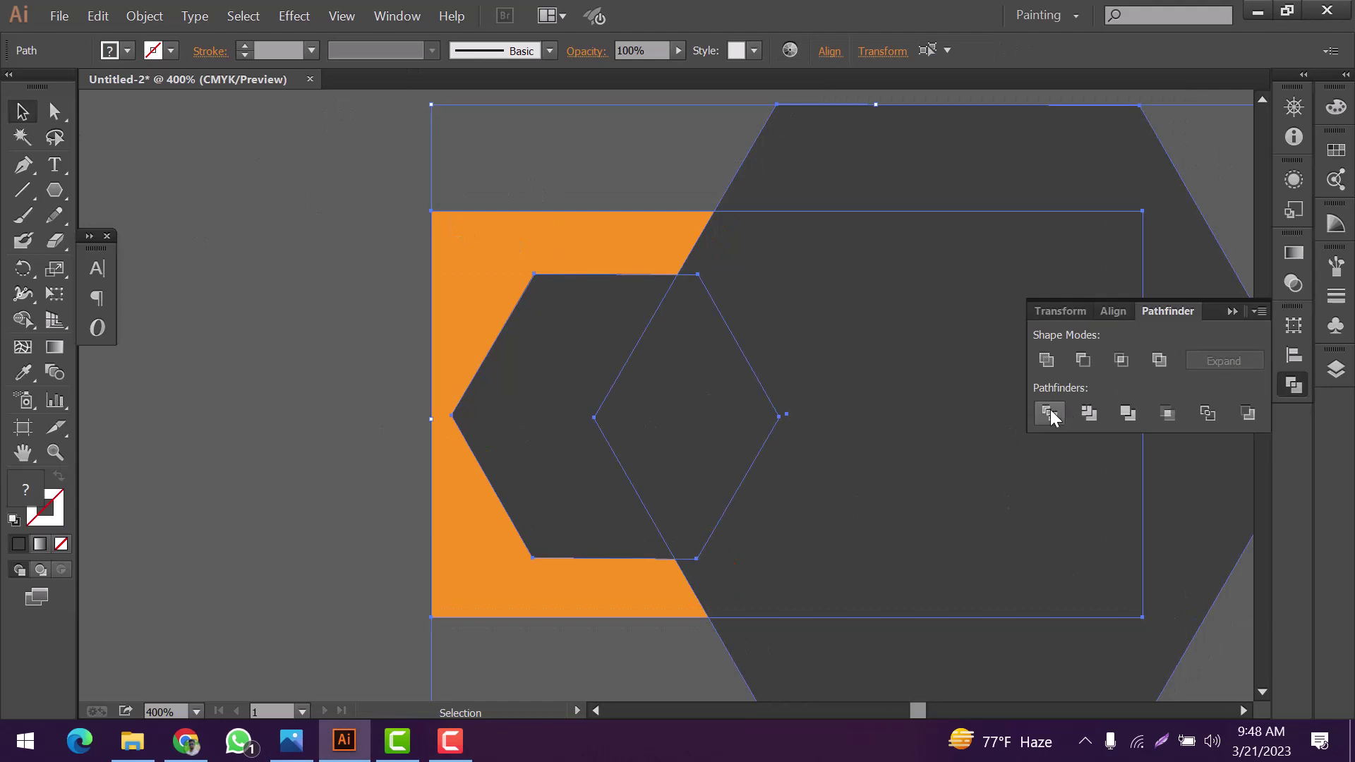
click(1050, 411)
click(348, 341)
Isolate the divided group and delete the large hexagon's piece that extends outside the card
double_click(769, 193)
click(771, 197)
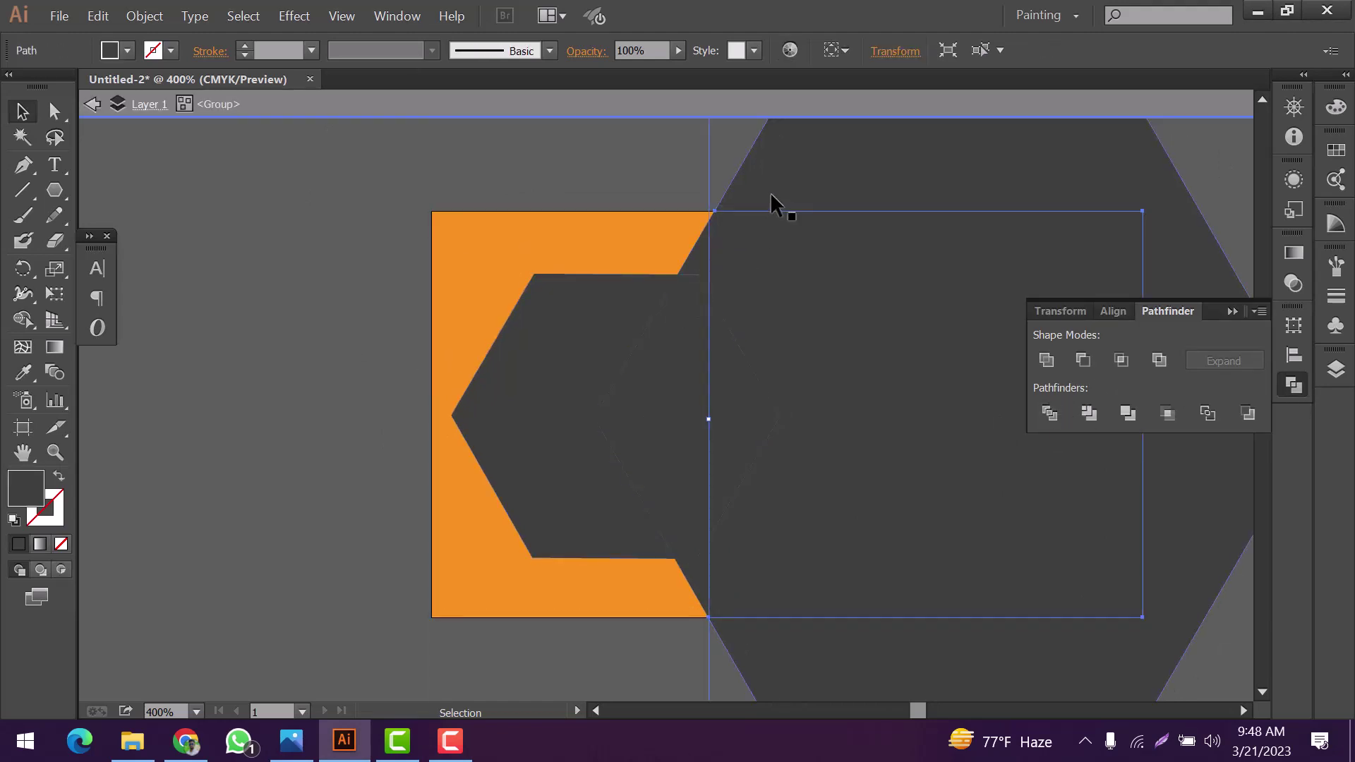
key(Delete)
Recolor the area where the two hexagons overlap with the orange sampled from the card background
click(750, 387)
double_click(25, 487)
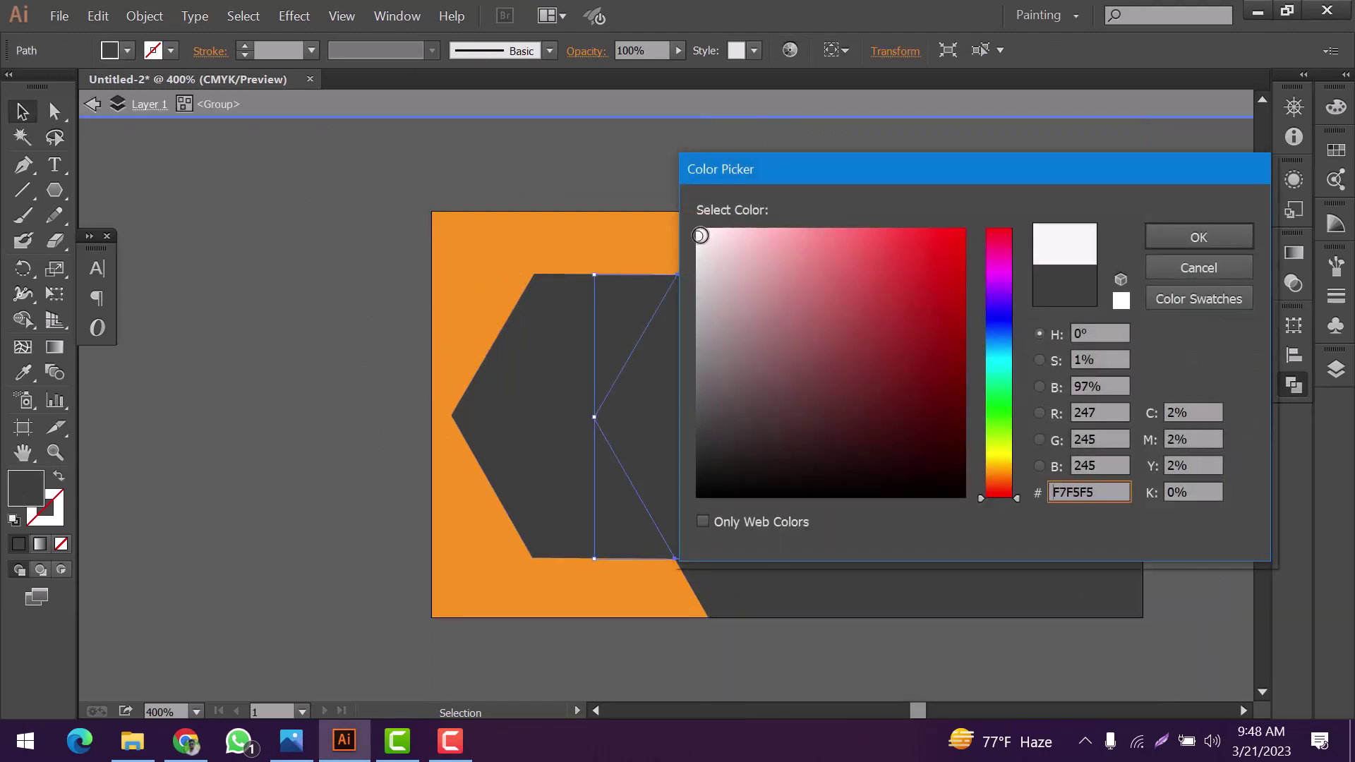
click(1199, 268)
click(478, 266)
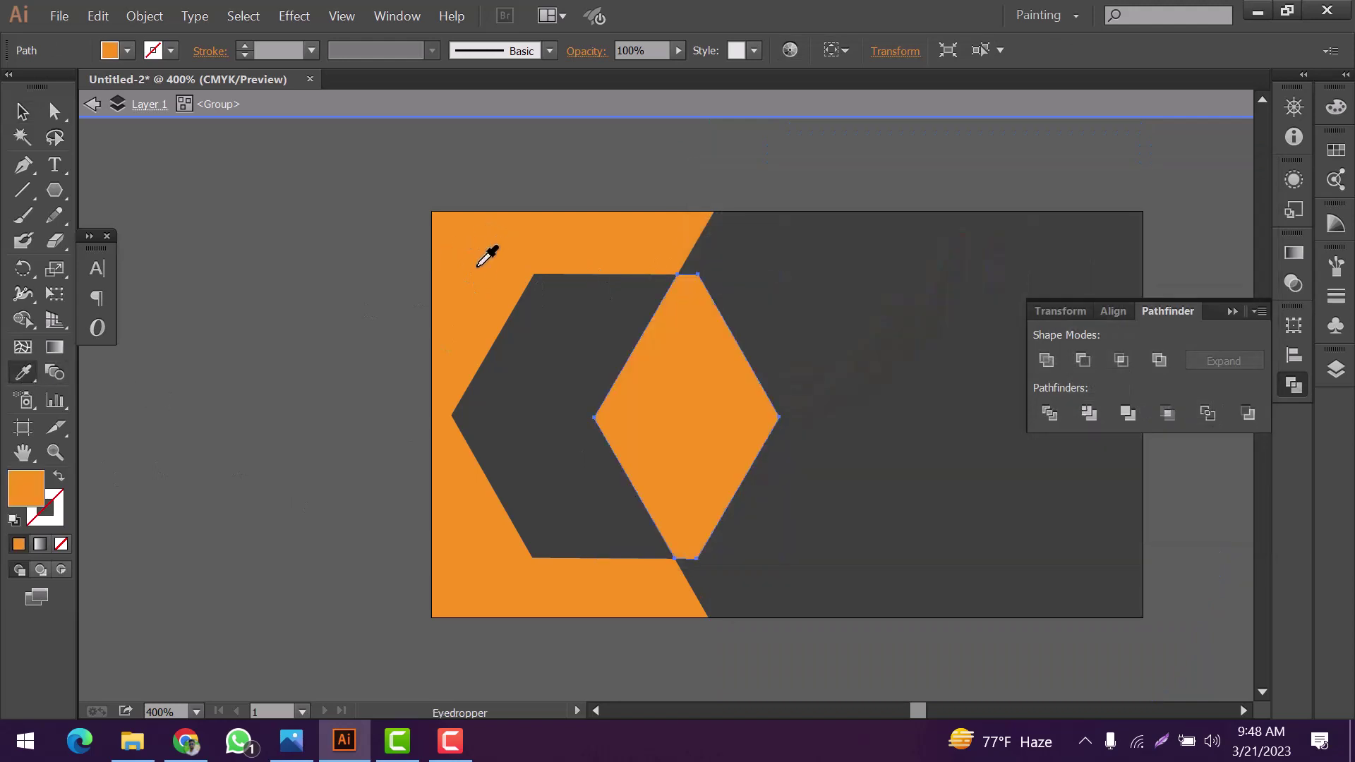
key(v)
click(881, 323)
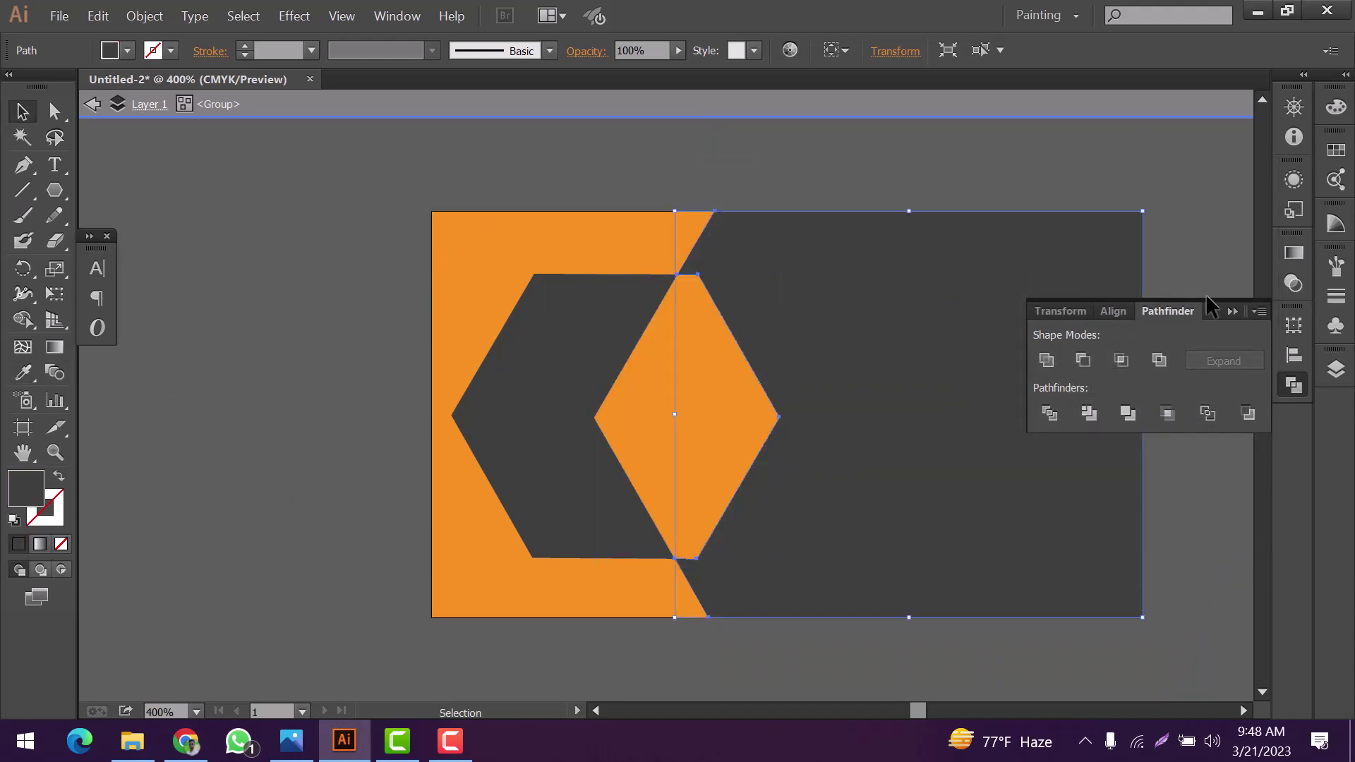
click(1239, 313)
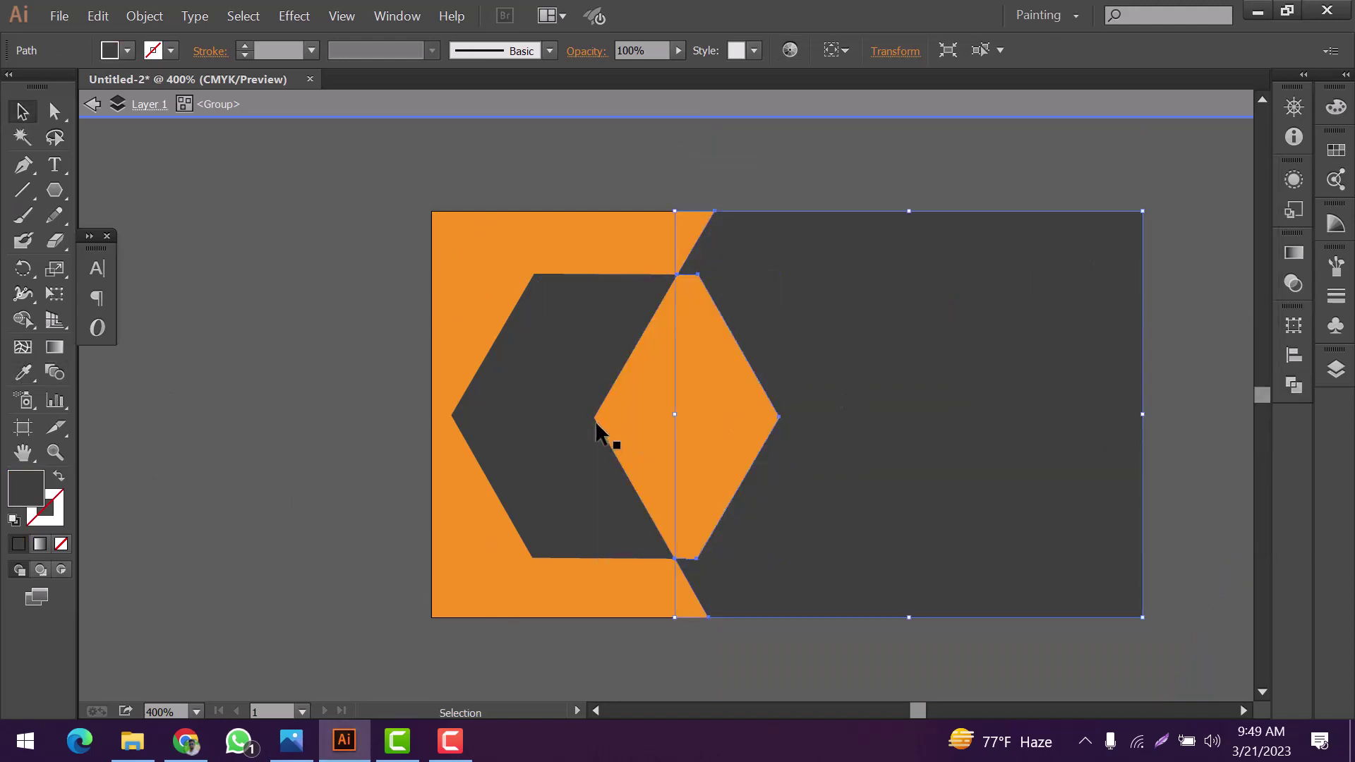
Draw a slightly smaller hexagon inside the two-tone hexagon, then resize and nudge it to sit centred there
click(54, 189)
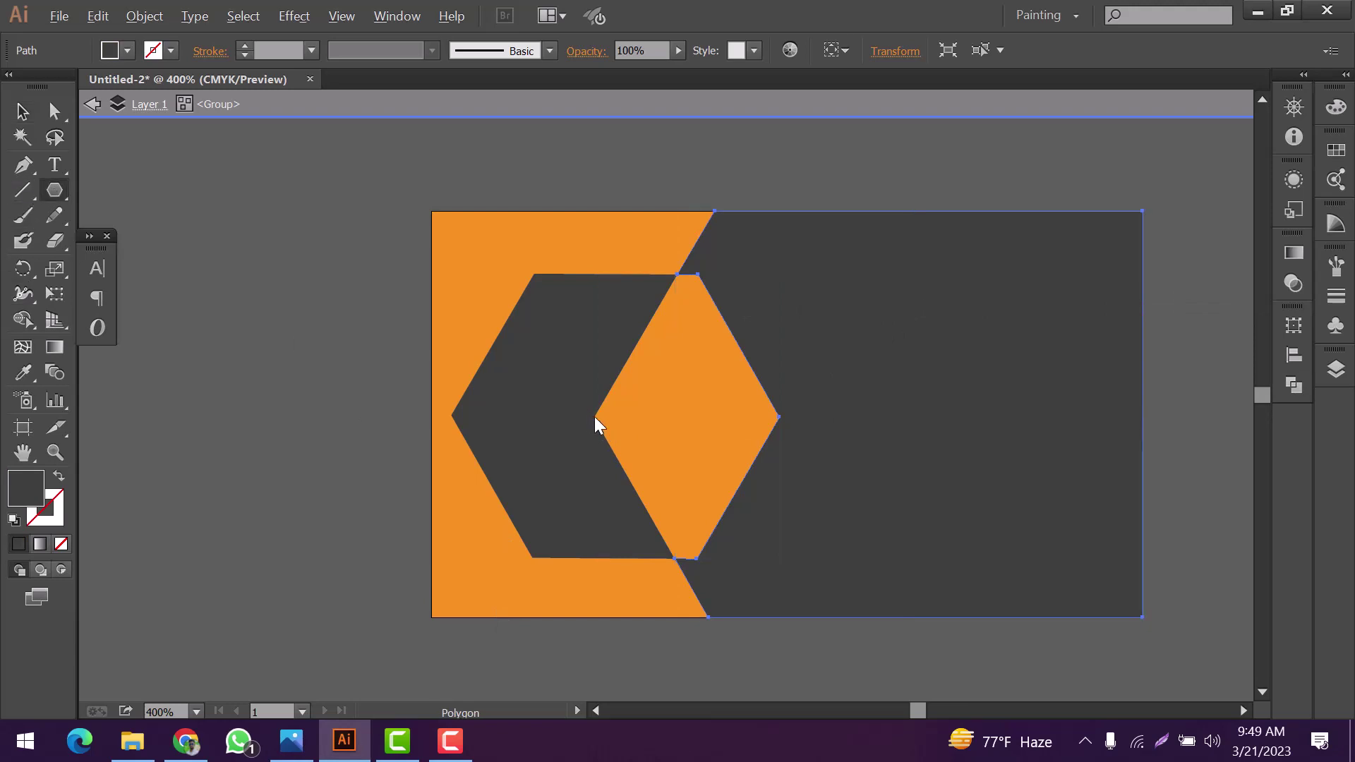
drag(595, 416, 670, 543)
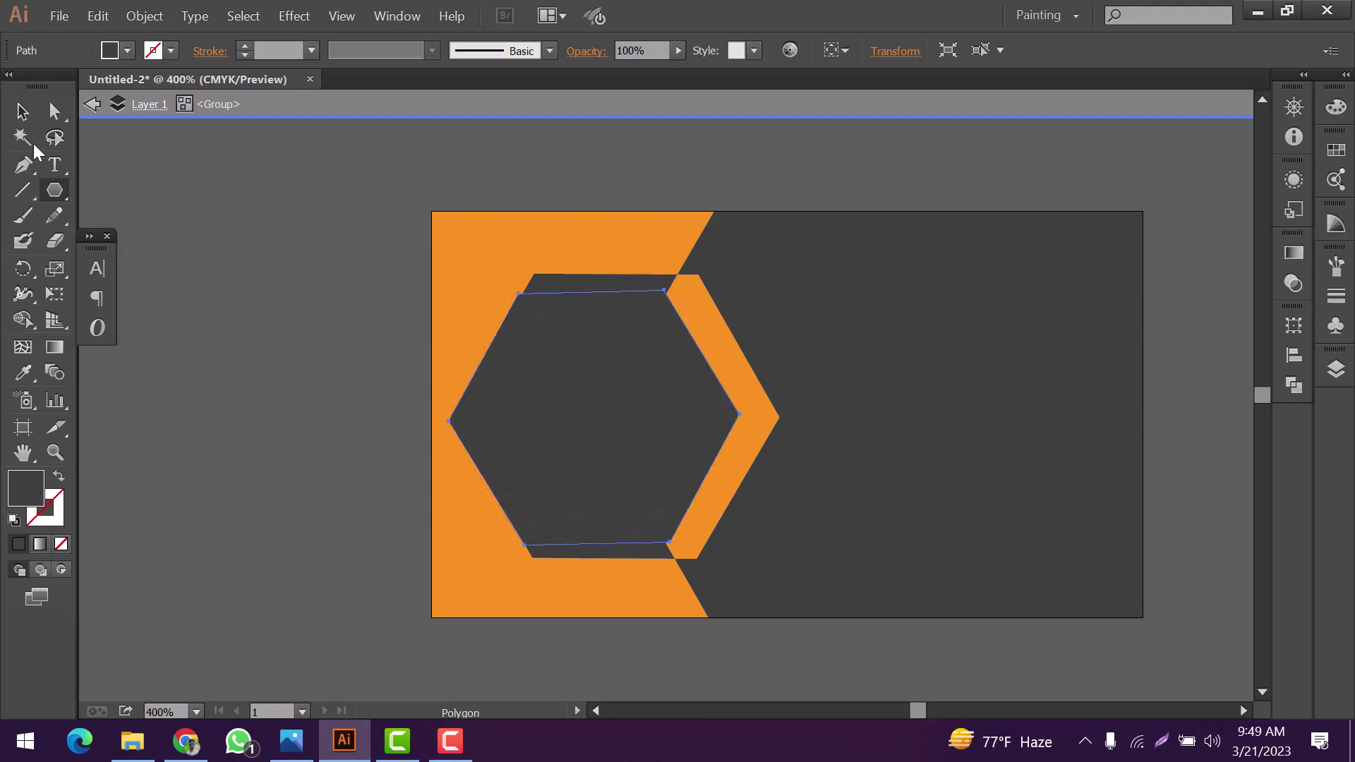
key(v)
drag(662, 466, 685, 472)
drag(765, 294, 772, 293)
key(Up)
key(Up)
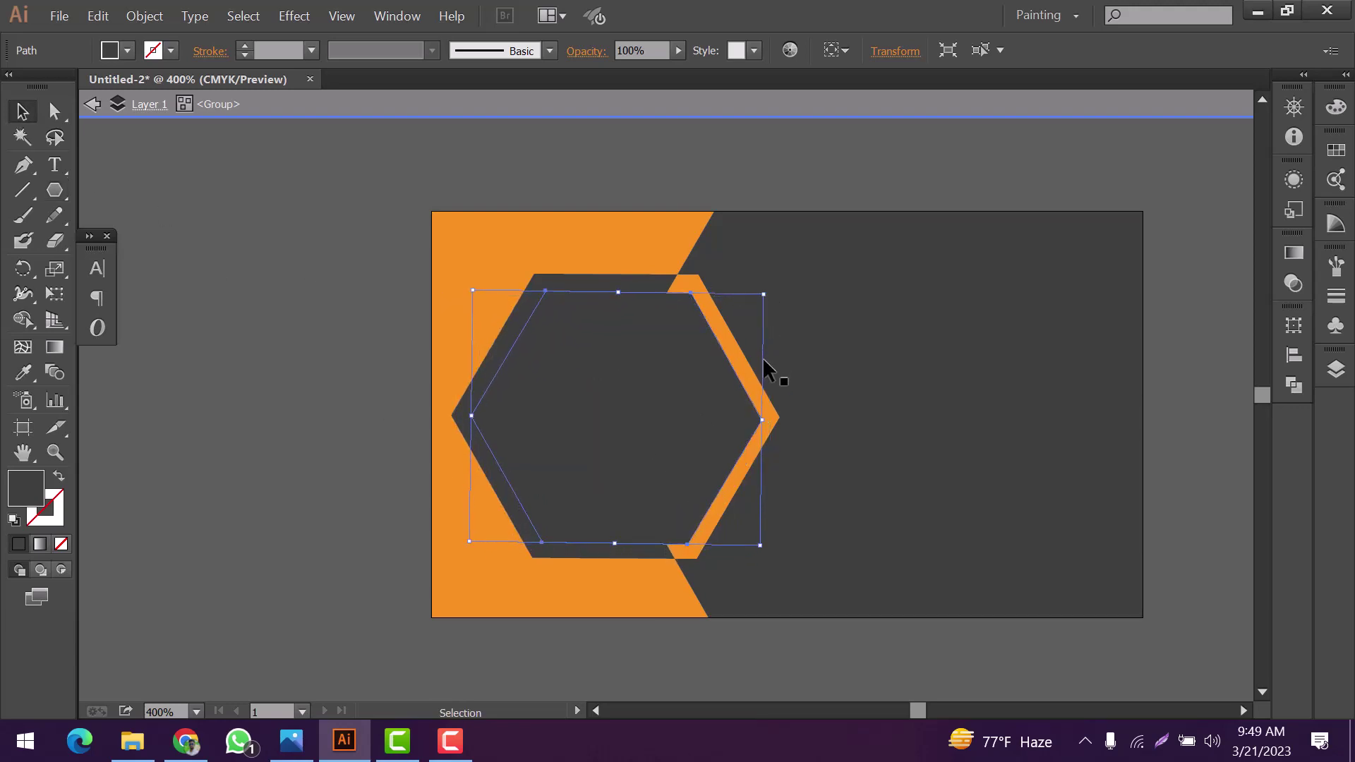
Fill the inner hexagon with the orange sampled from the card background
click(804, 382)
click(587, 433)
key(i)
click(487, 287)
click(21, 116)
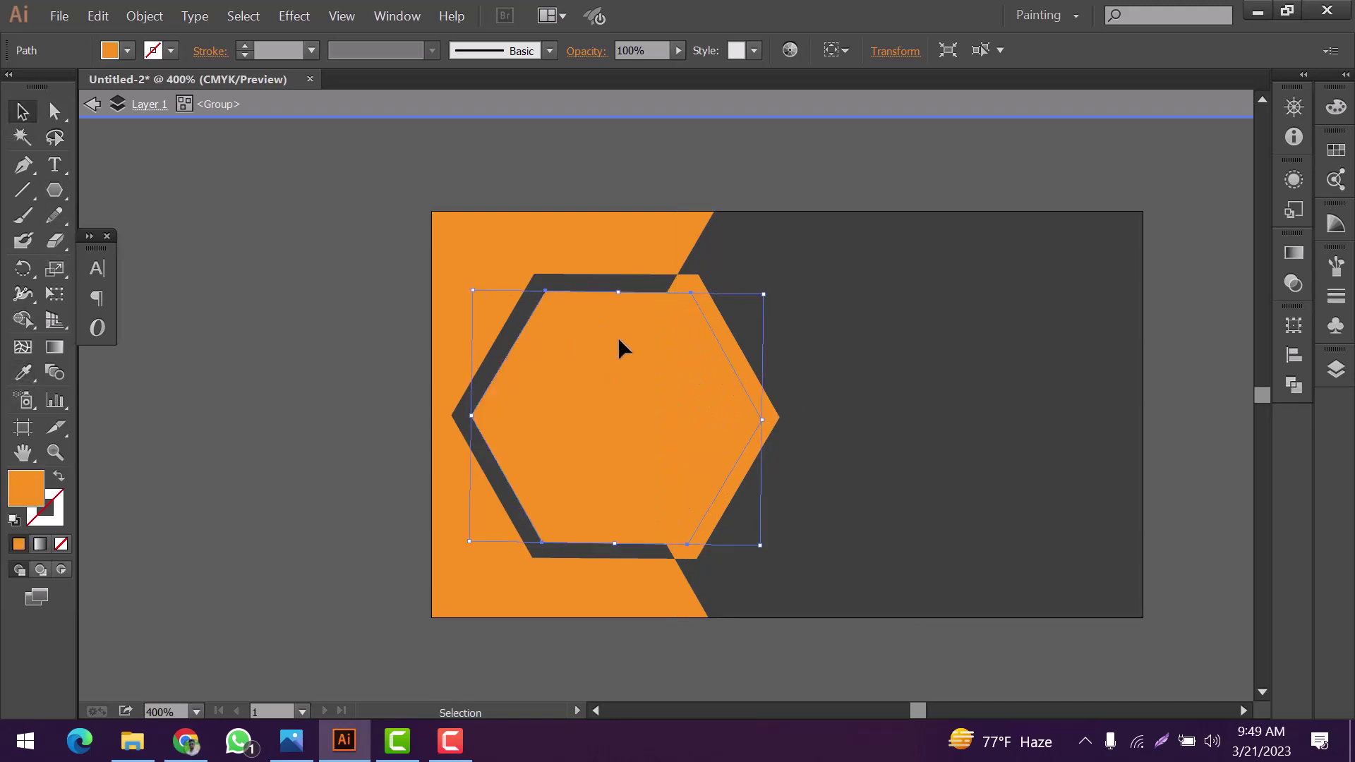
Apply a Stylize Drop Shadow effect to the inner orange hexagon and deselect it
click(288, 21)
mouse_move(386, 285)
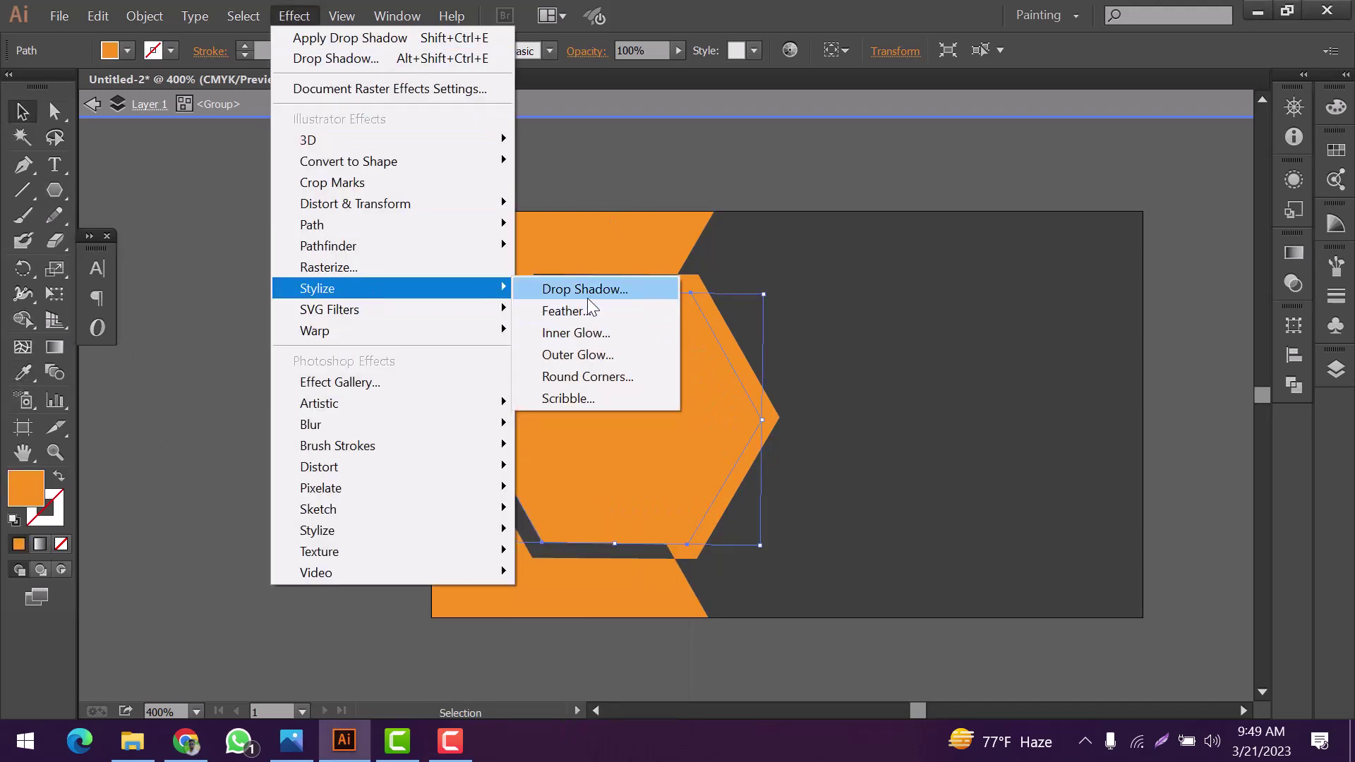
click(587, 295)
click(785, 440)
key(Return)
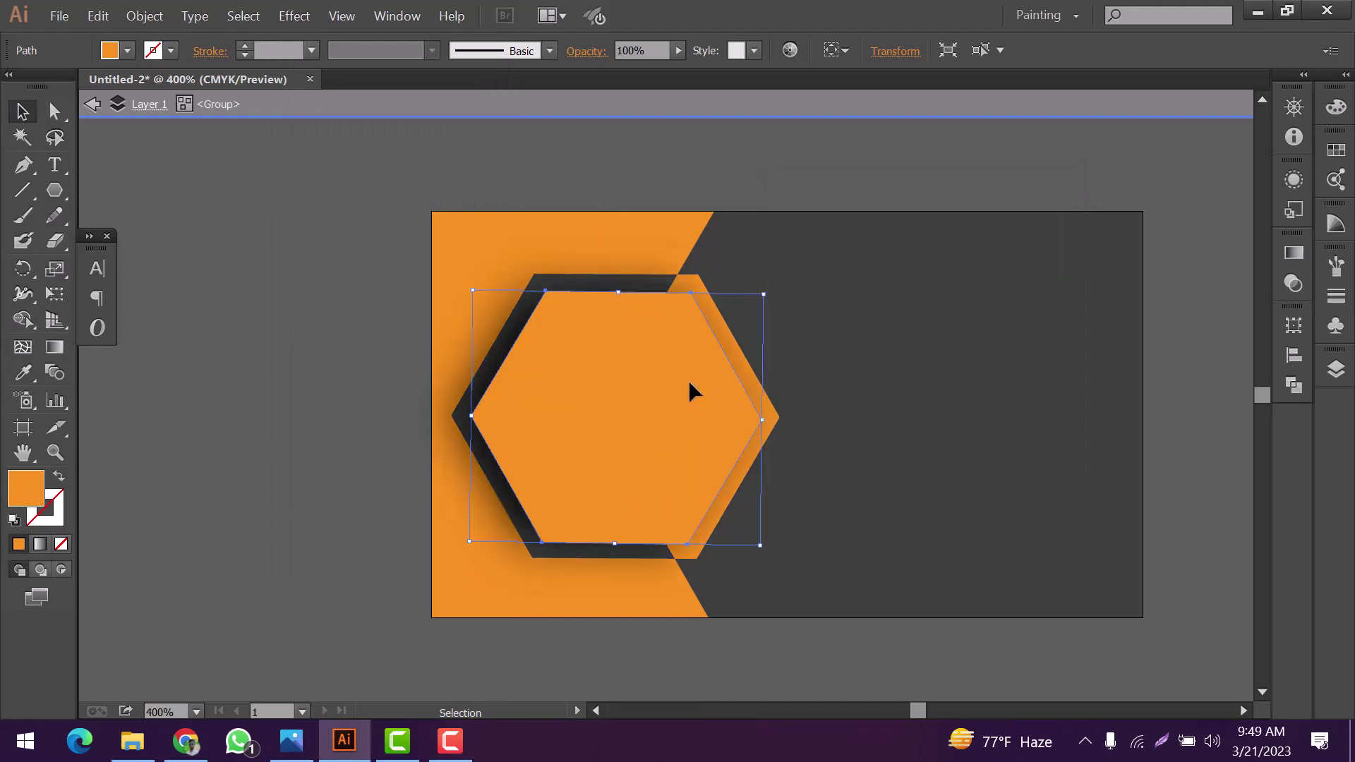
scroll(688, 380, up, 1)
click(326, 323)
click(650, 349)
click(372, 371)
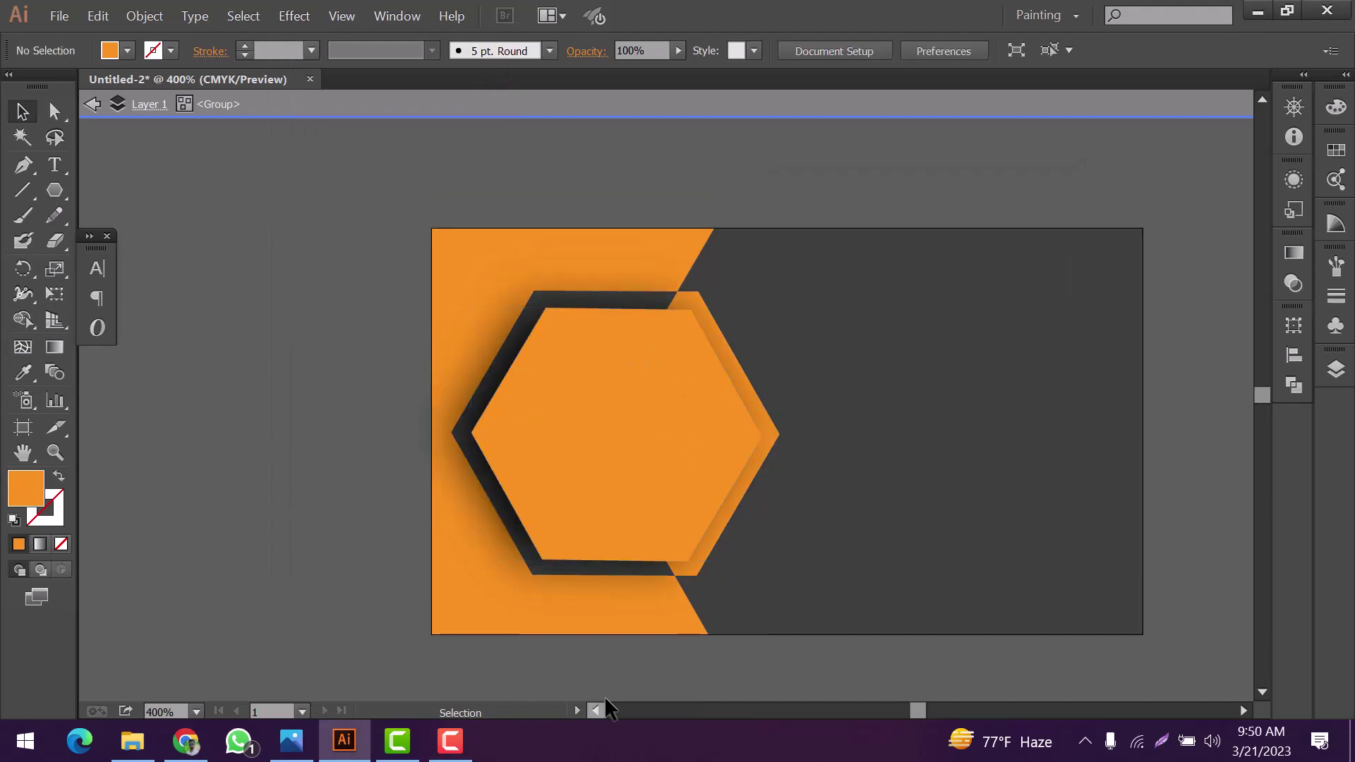
click(873, 373)
click(372, 381)
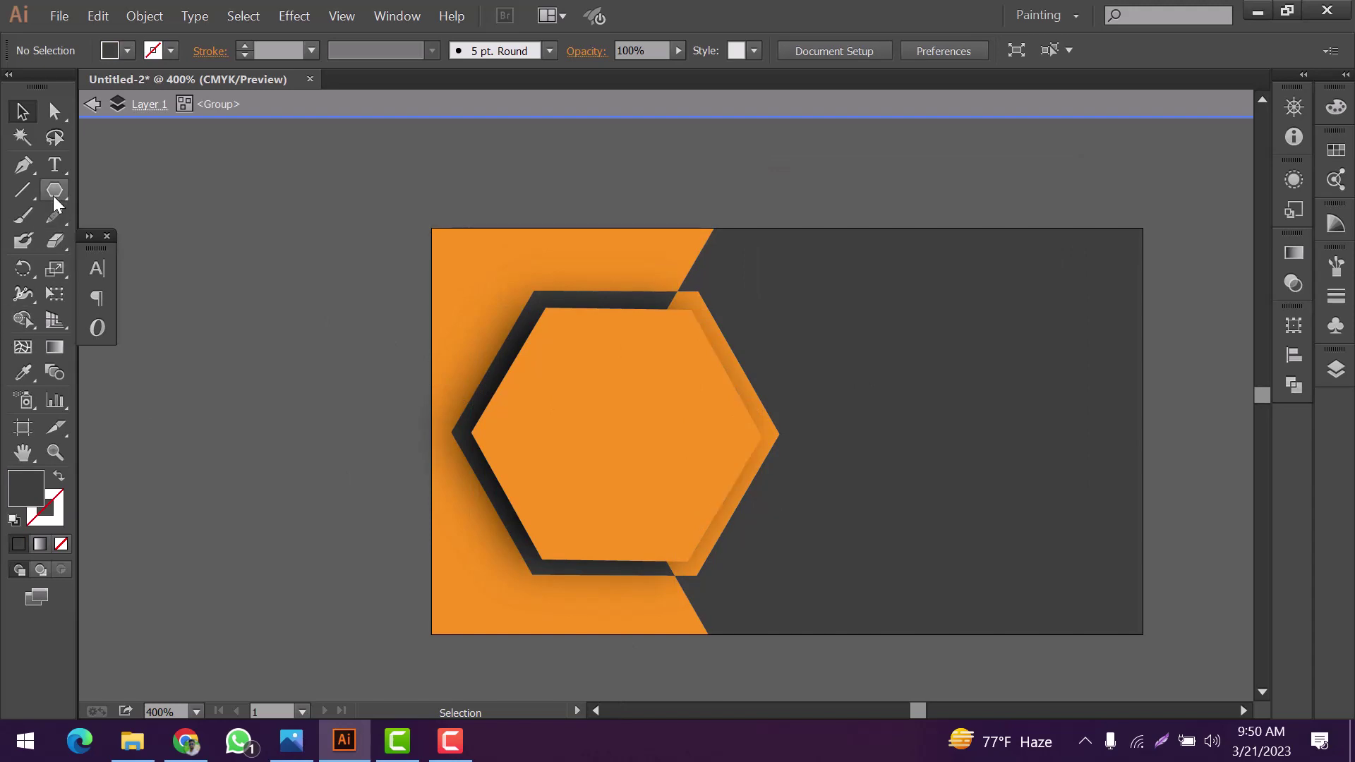
Draw a thin vertical rounded rectangle on the card's right edge and fill it with the hexagon's orange
drag(55, 191, 141, 215)
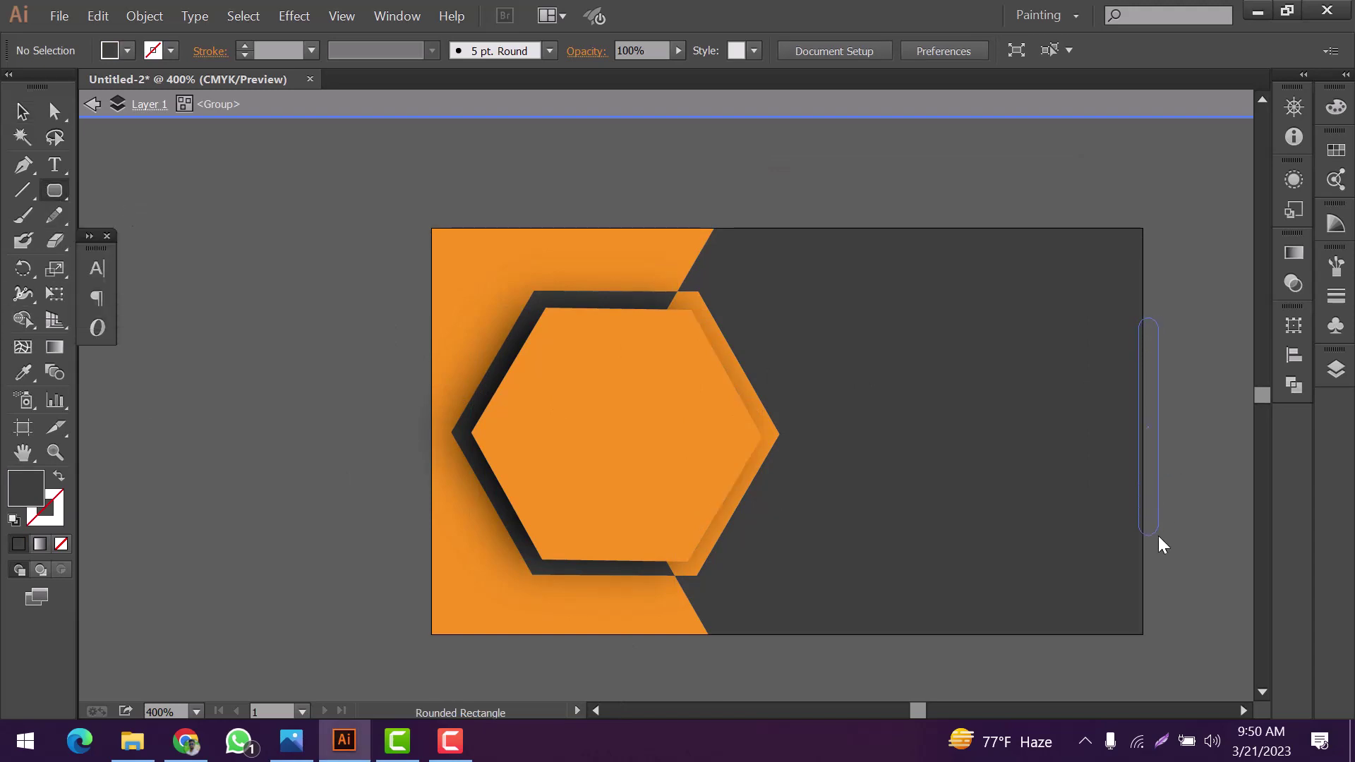
drag(1158, 536, 1160, 525)
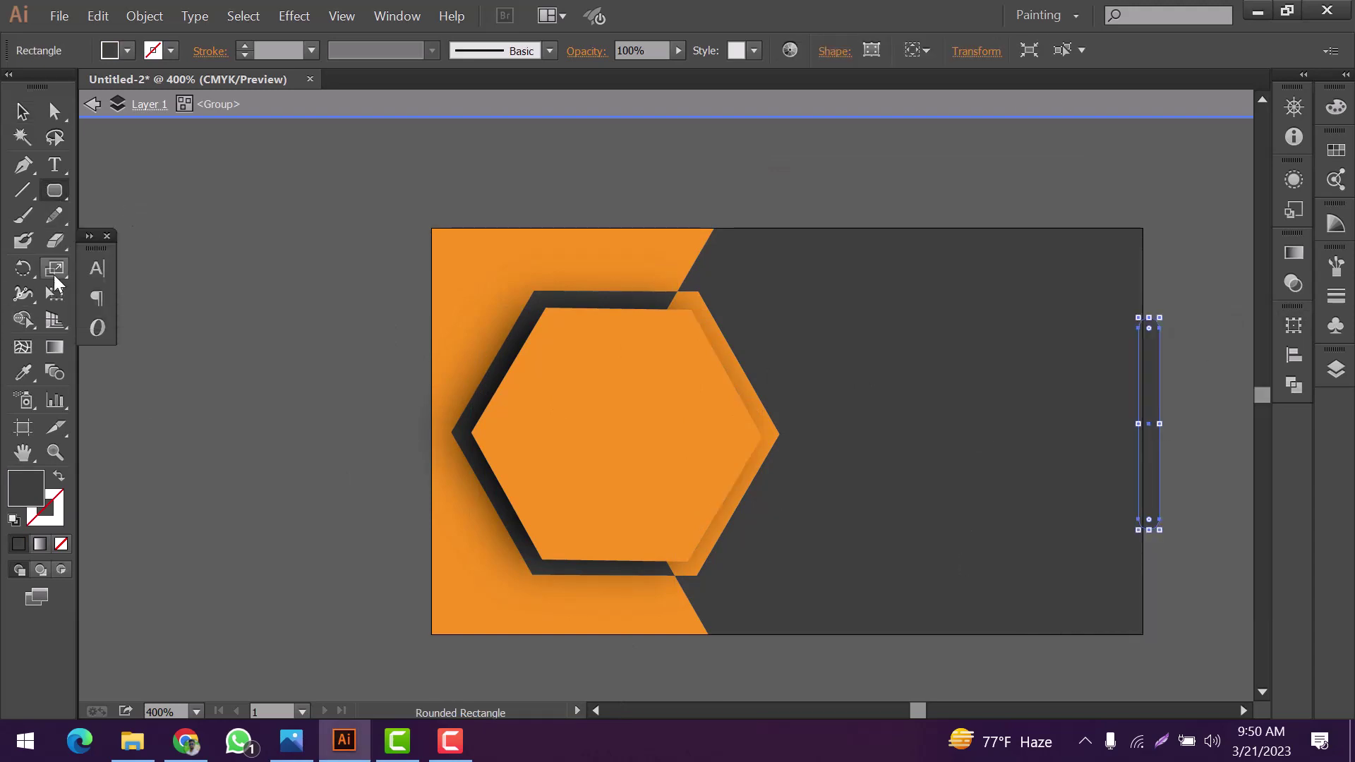
double_click(25, 487)
key(Return)
key(i)
click(666, 369)
key(v)
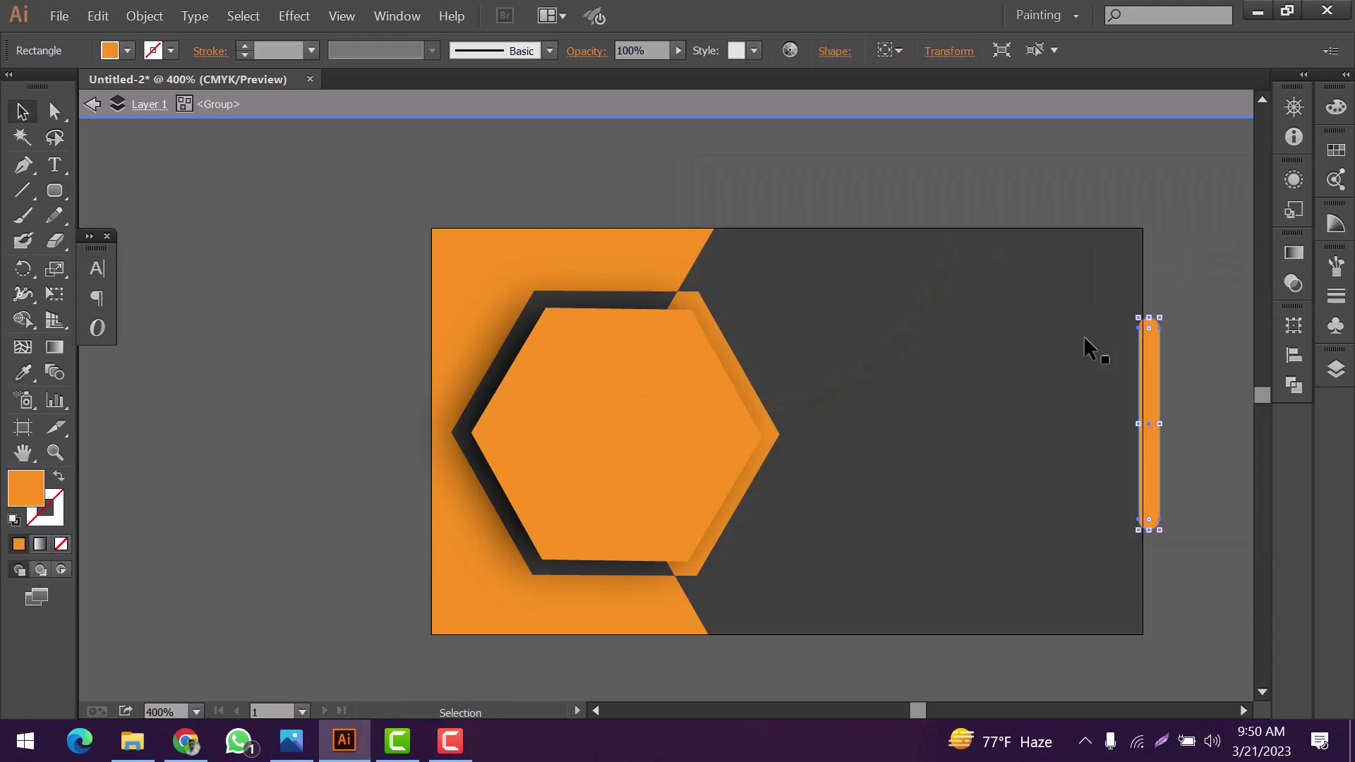
Move the orange rounded bar so it straddles the card's right edge at mid-height
drag(1158, 406, 1146, 405)
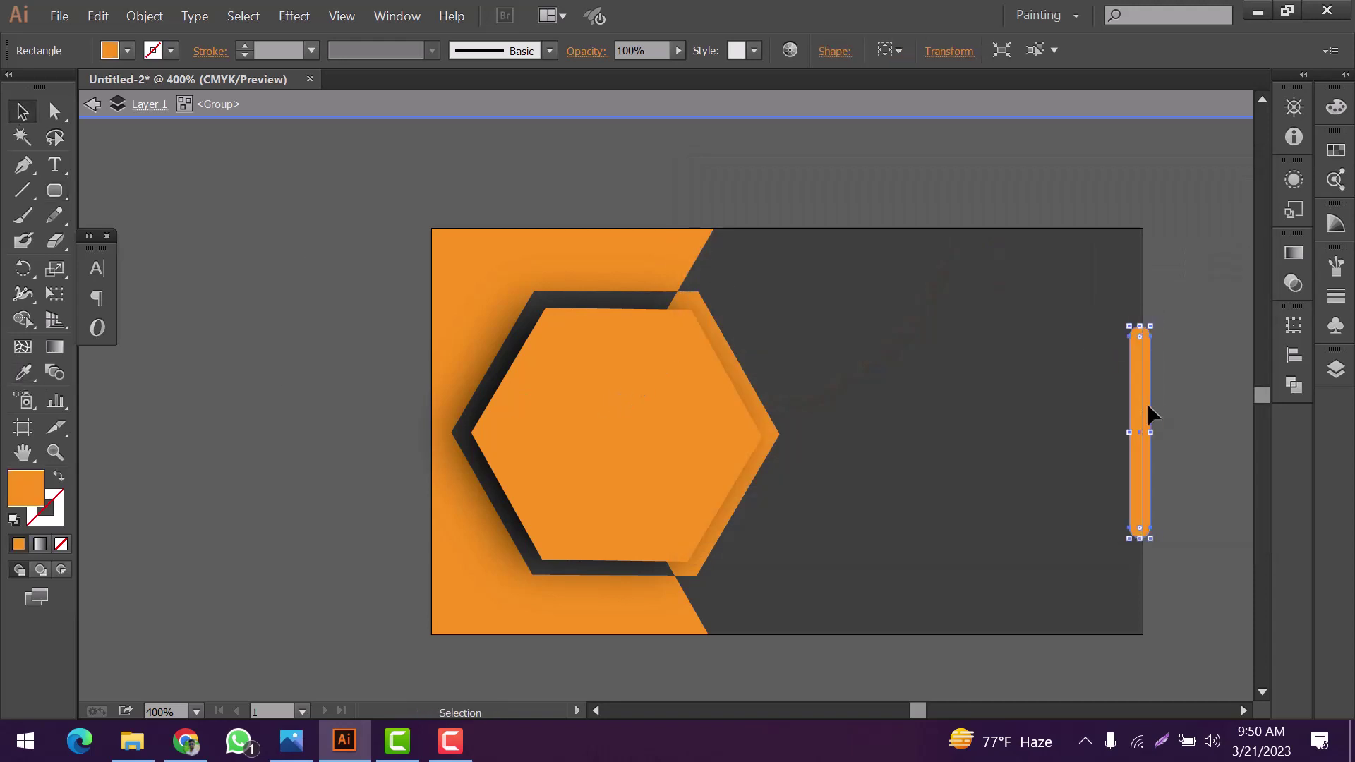
click(1196, 397)
scroll(1196, 396, down, 1)
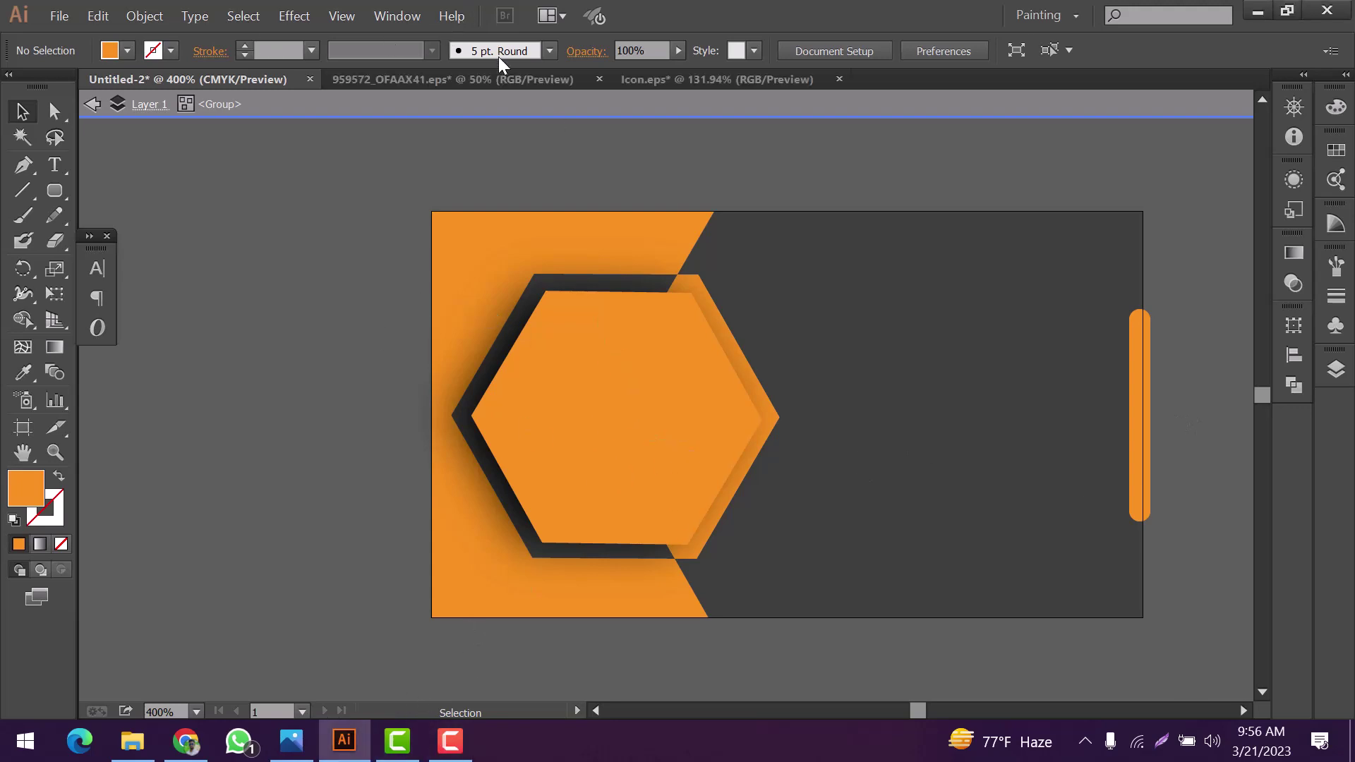
Bring the red winged emblem from 959572_OFAAX41.eps into the Untitled-2 card document
key(ctrl+shift+Tab)
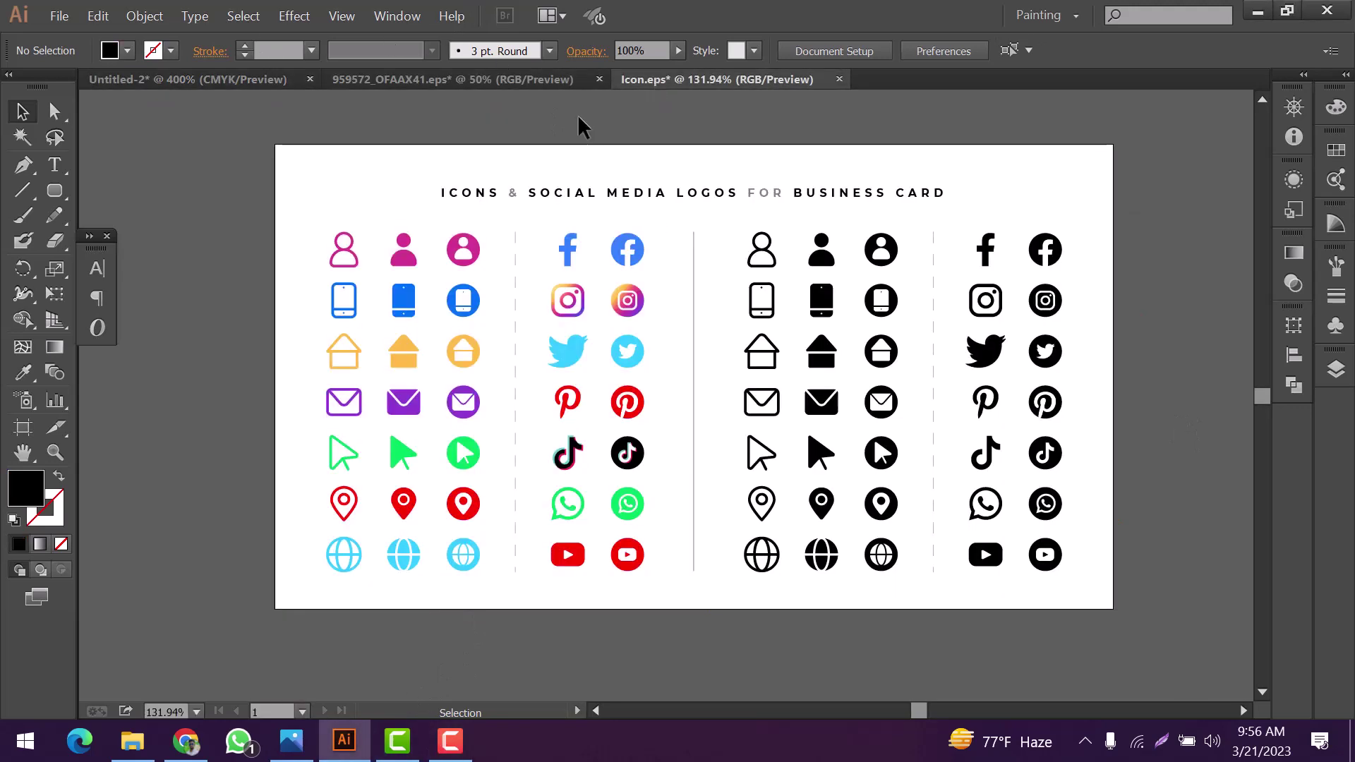
key(ctrl+shift+Tab)
drag(778, 439, 607, 422)
click(997, 164)
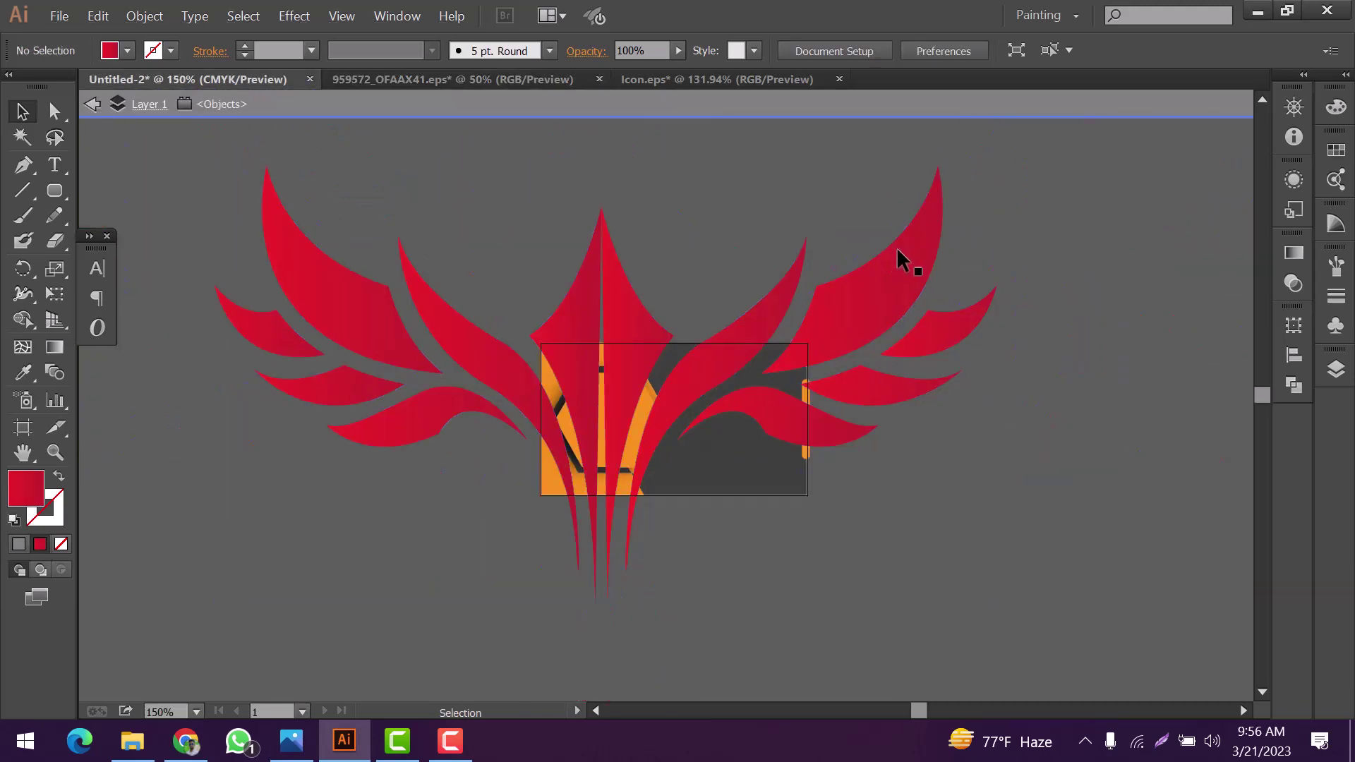
click(899, 264)
drag(997, 165, 656, 368)
scroll(617, 379, up, 2)
key(ctrl+z)
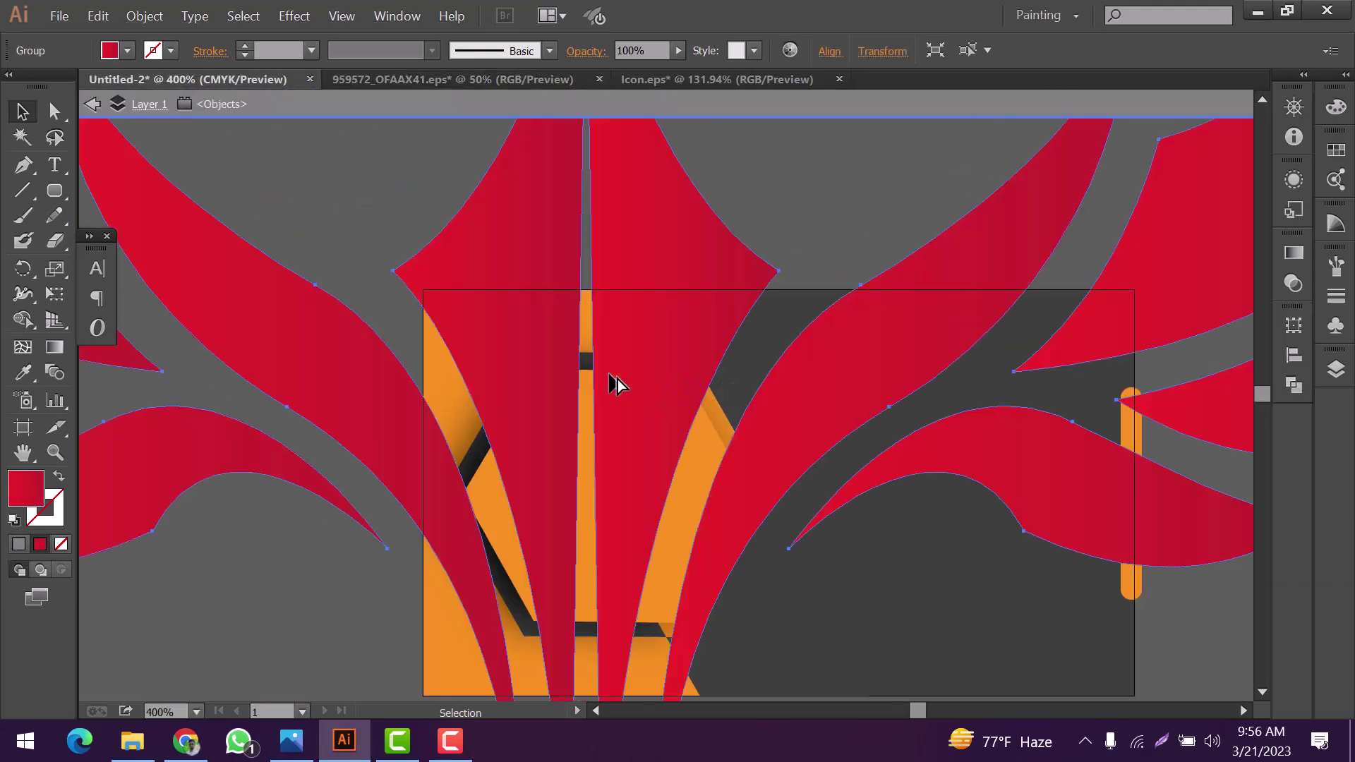
Scale down the red winged emblem and centre it inside the orange hexagon
scroll(617, 379, down, 3)
drag(671, 342, 477, 454)
scroll(477, 453, up, 4)
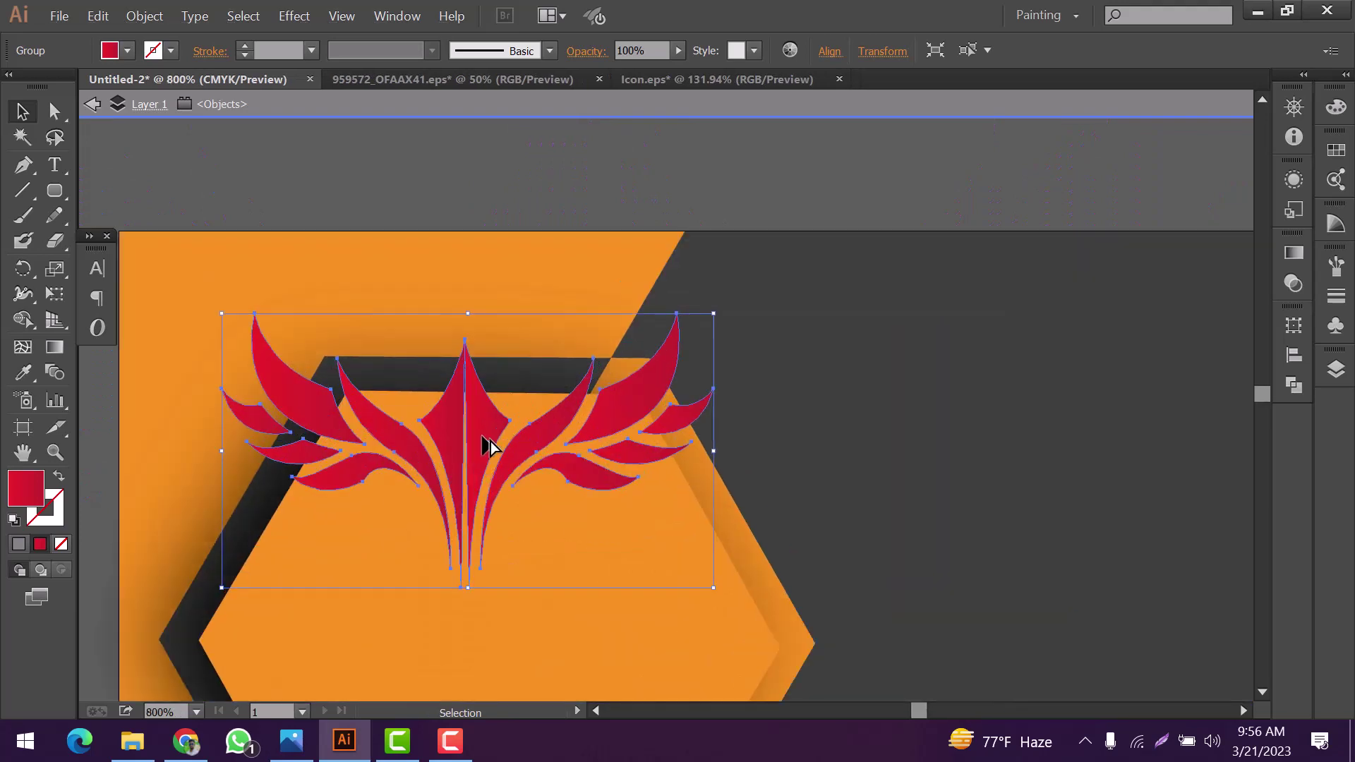
scroll(490, 442, down, 2)
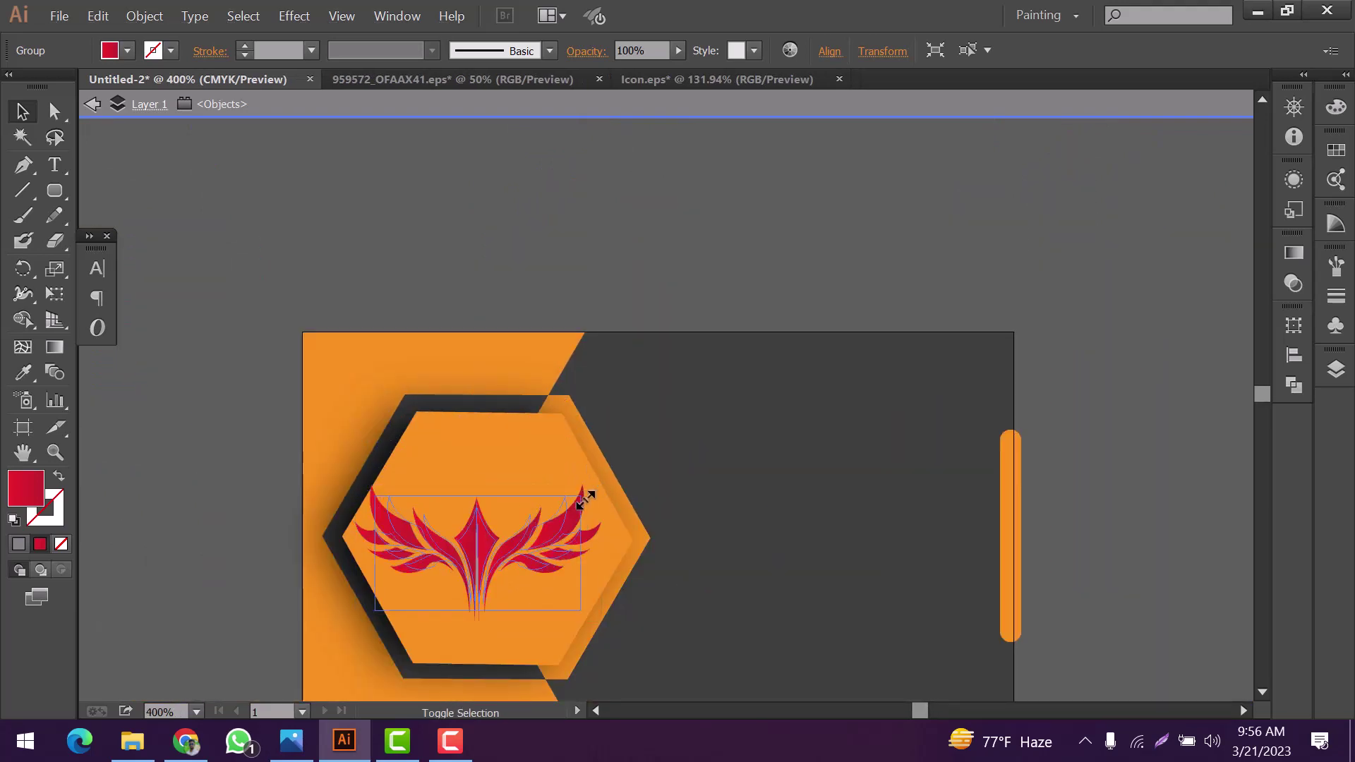
drag(602, 485, 585, 496)
scroll(553, 535, down, 3)
Recolor the winged emblem with the dark gray sampled from the card's right area
click(554, 535)
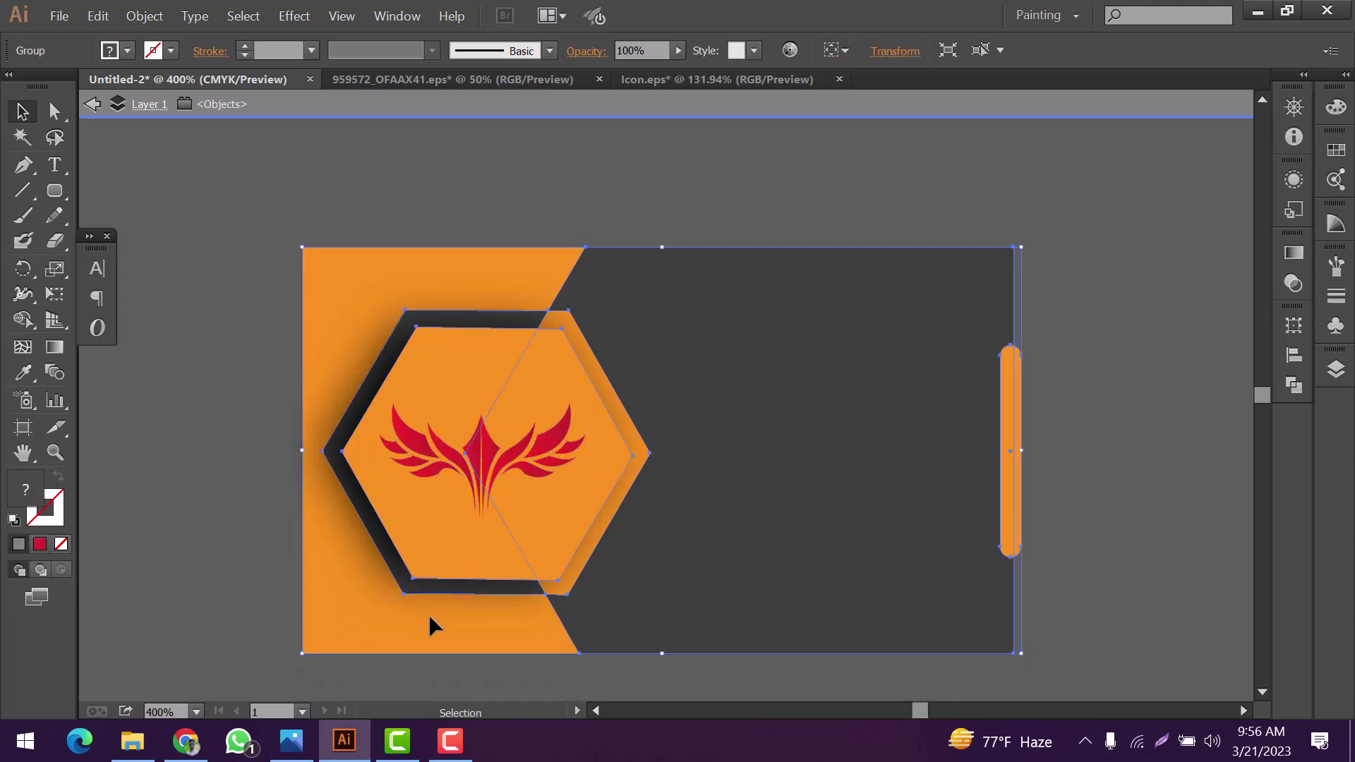
click(223, 531)
click(489, 459)
click(24, 372)
click(772, 384)
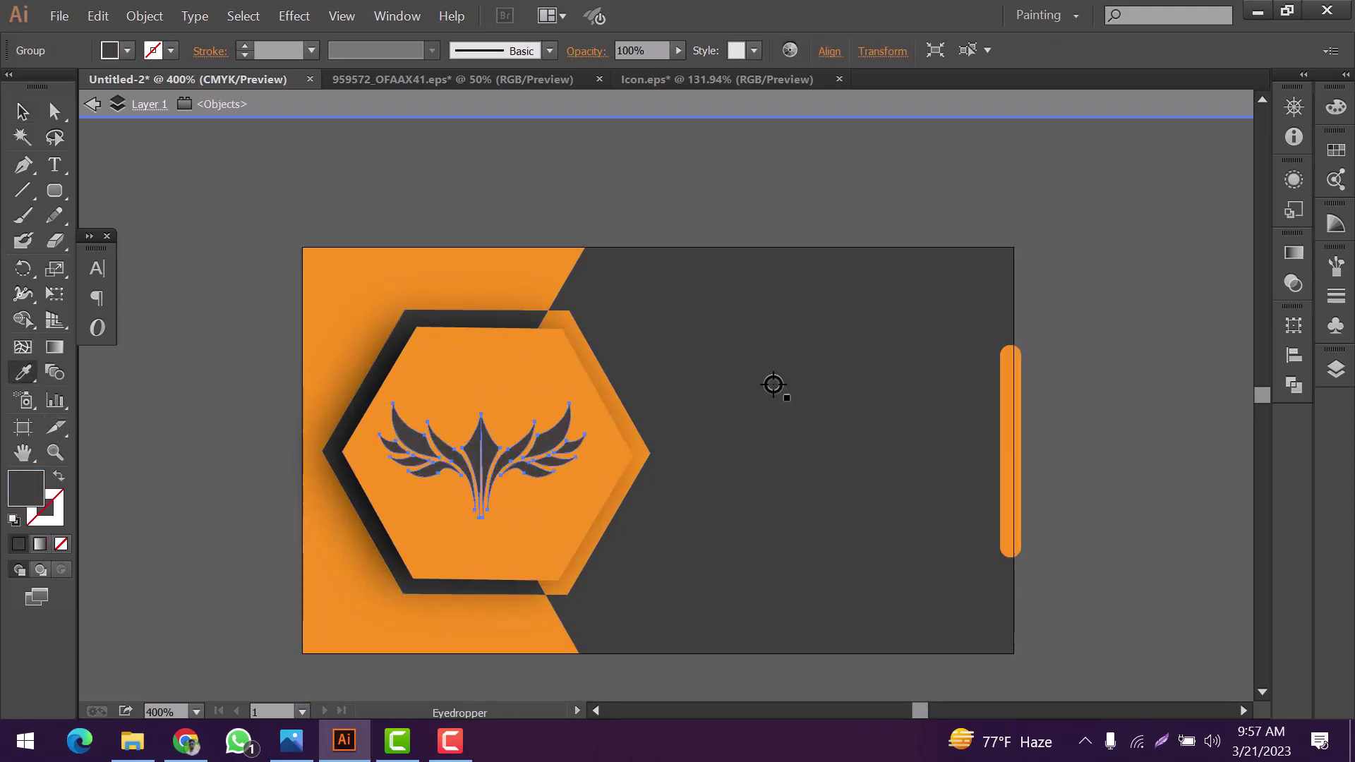
click(22, 111)
click(497, 453)
click(233, 473)
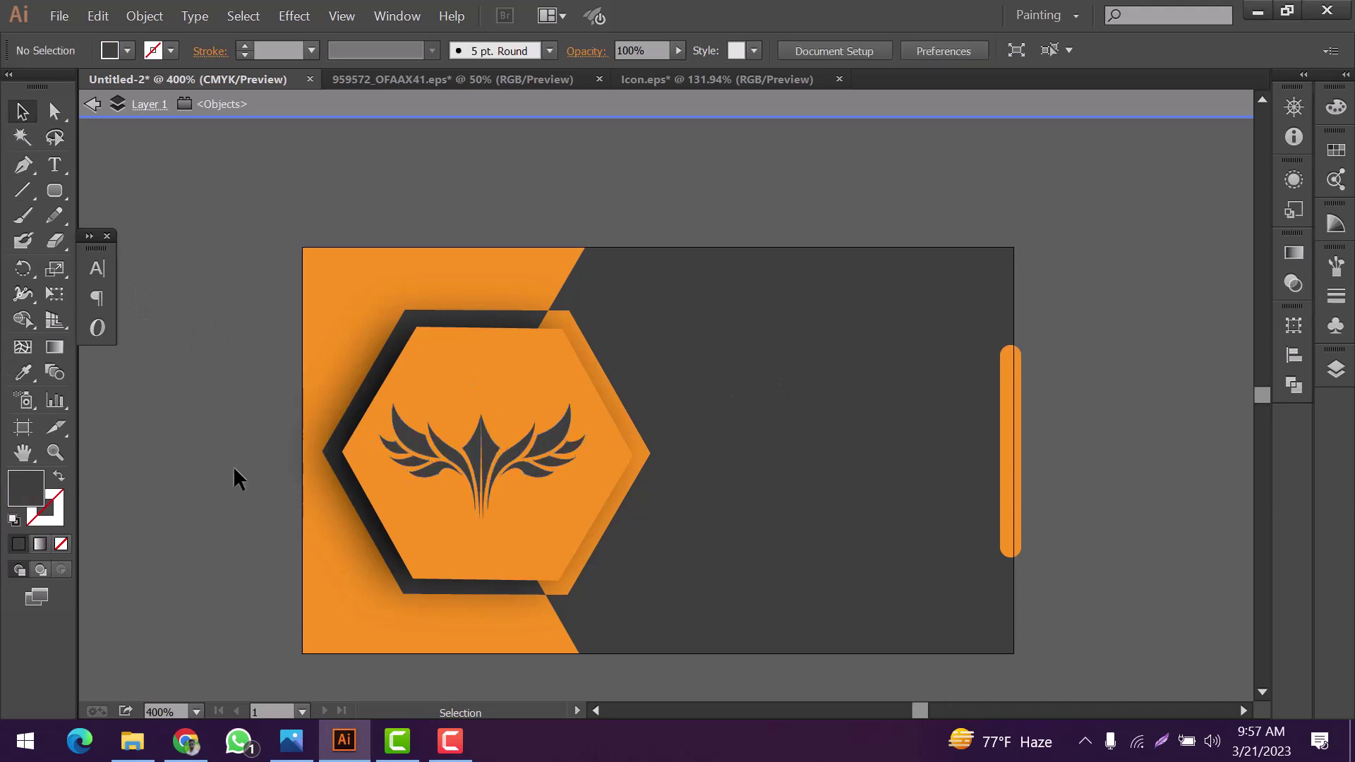
scroll(401, 473, up, 3)
scroll(401, 472, down, 5)
scroll(437, 458, up, 1)
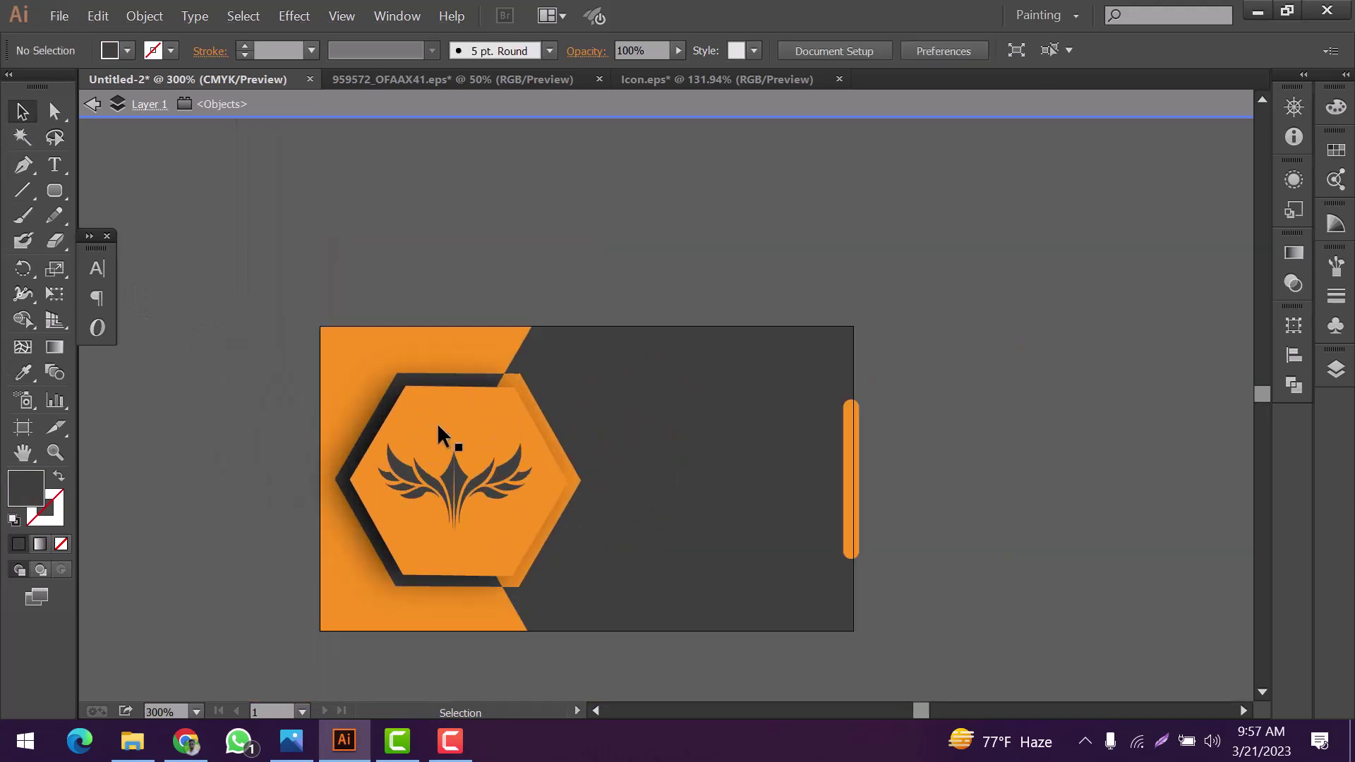
Bring the black outline globe and location pin icons from Icon.eps into the Untitled-2 card document
click(452, 80)
click(717, 79)
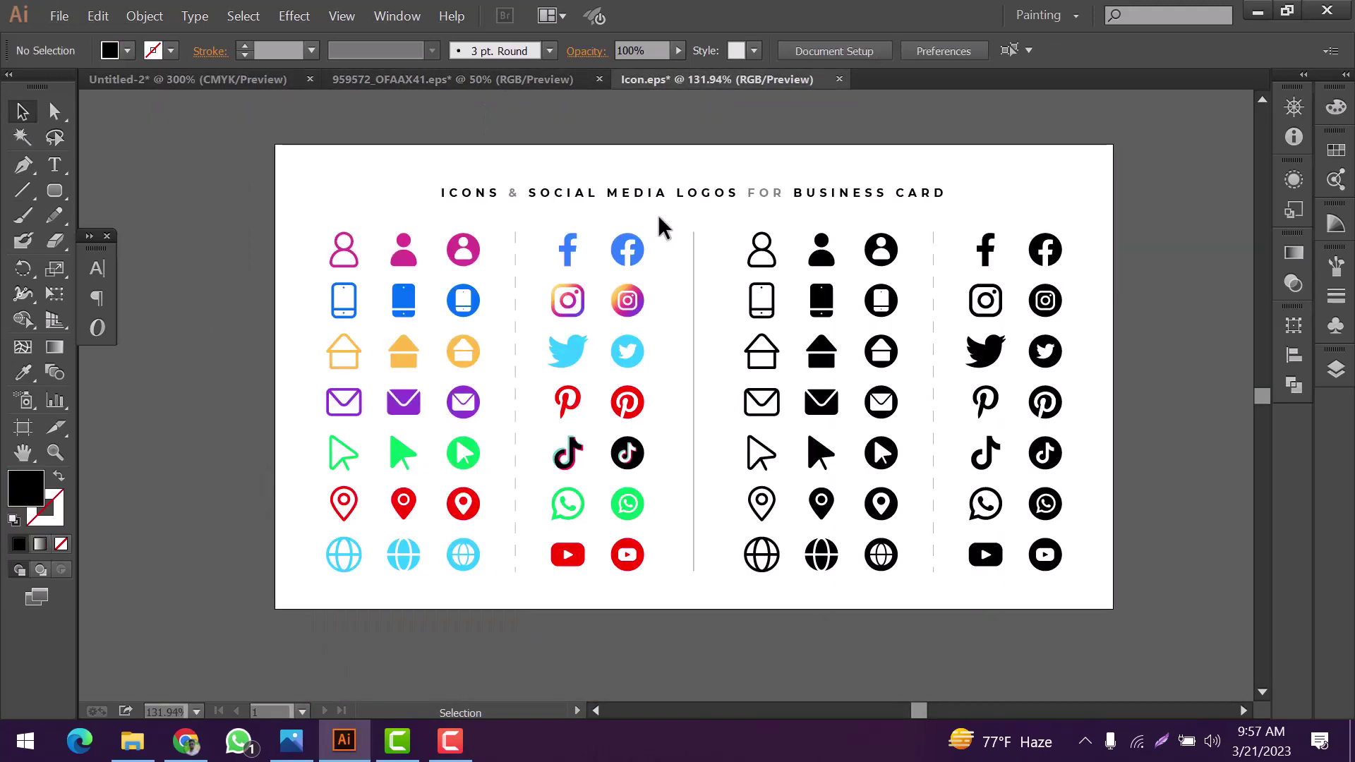
drag(763, 553, 532, 263)
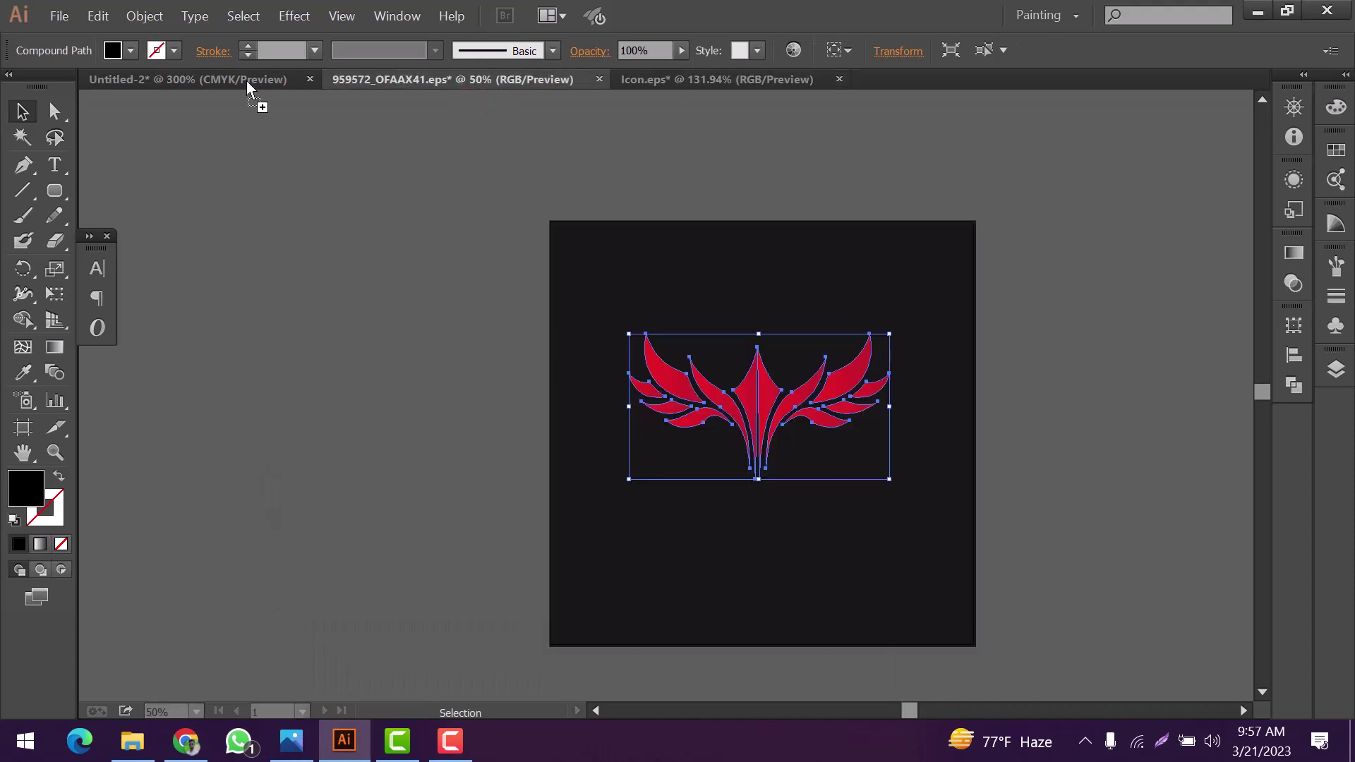
drag(247, 88, 420, 542)
click(716, 79)
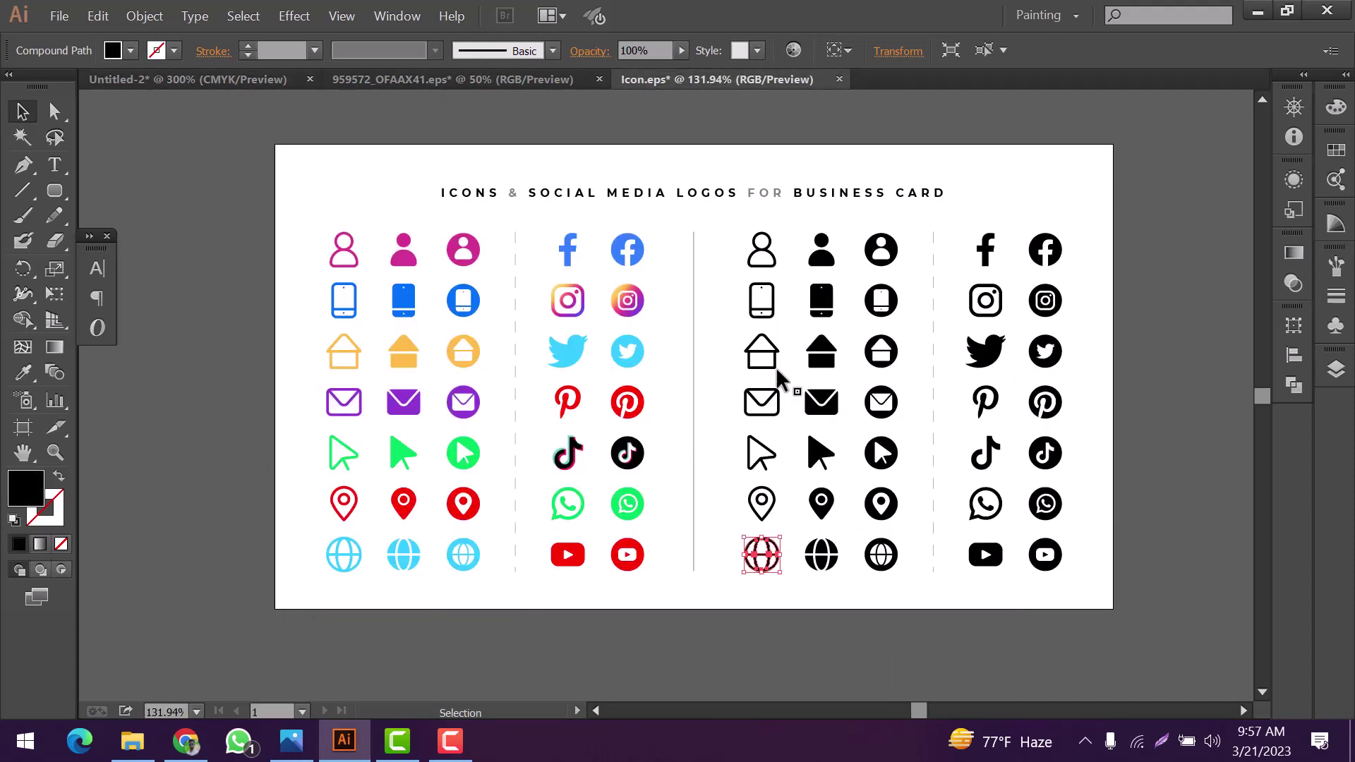
drag(746, 510, 286, 84)
drag(413, 561, 391, 565)
click(717, 79)
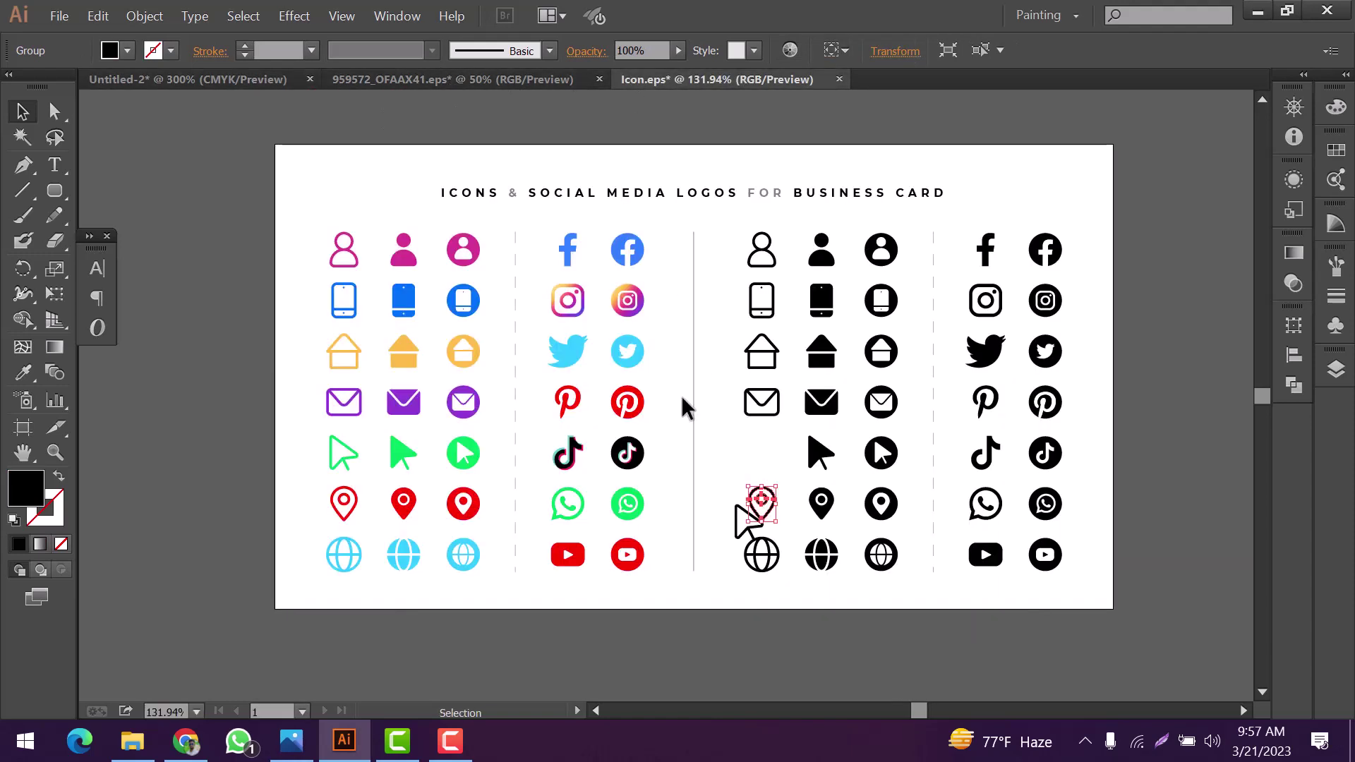
Bring the black outline envelope and mobile phone icons from Icon.eps into the Untitled-2 card document
drag(778, 408, 432, 565)
click(653, 81)
click(770, 428)
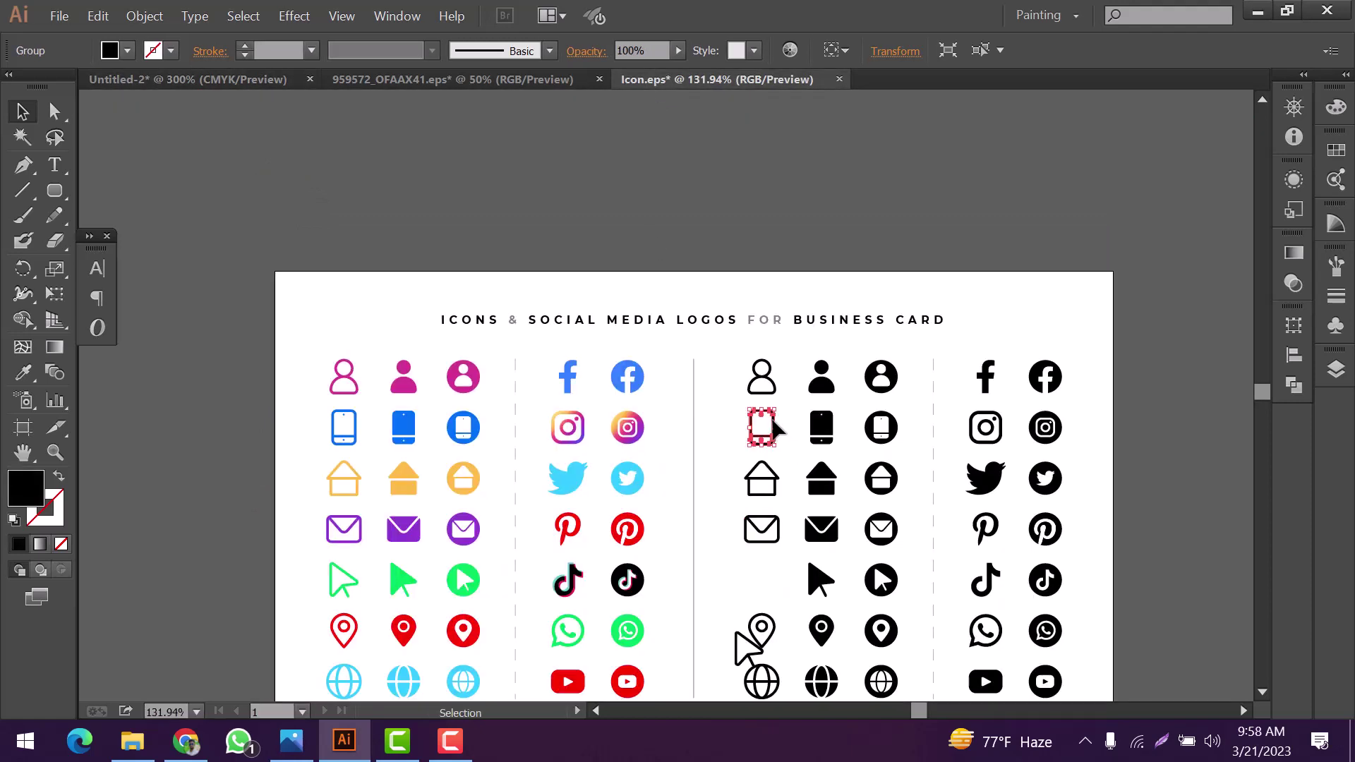
drag(776, 428, 418, 575)
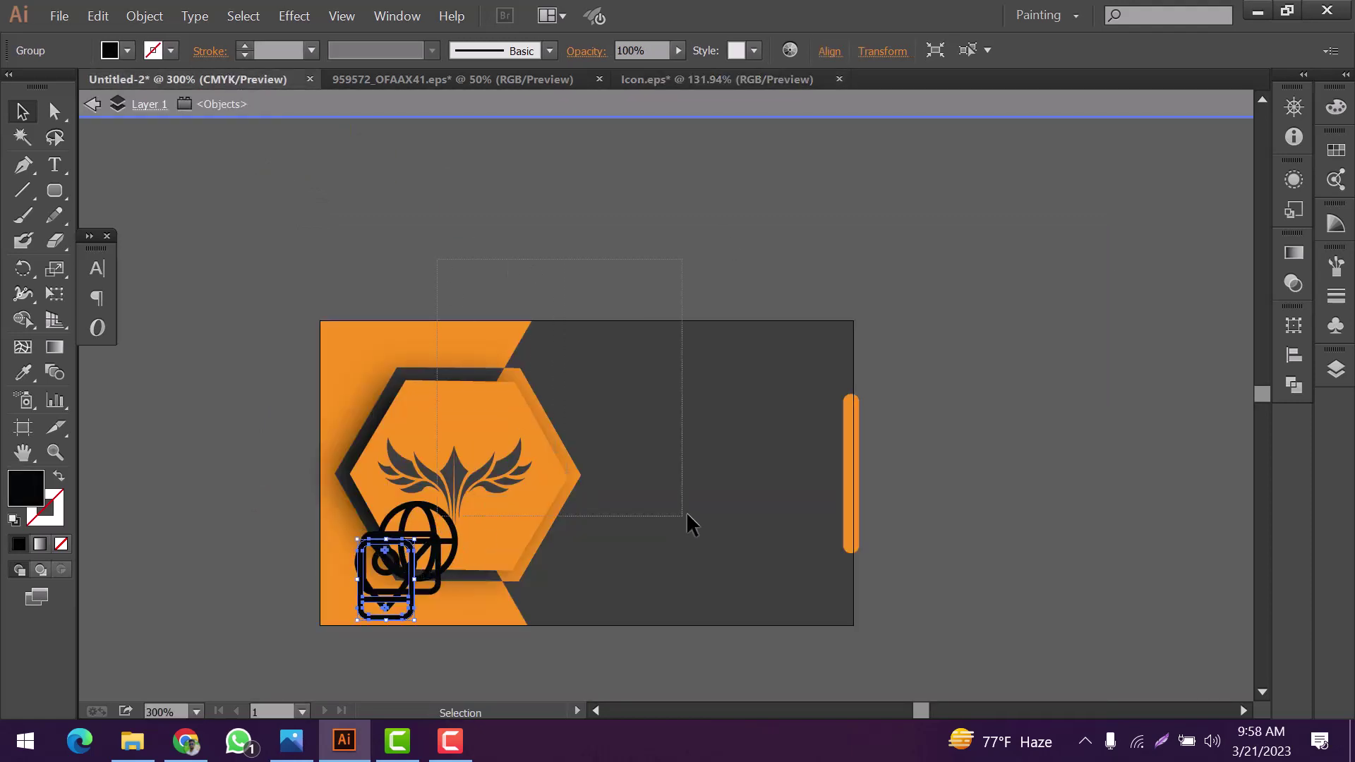
Lock the card's background shapes, hexagons, emblem and edge bar, leaving the imported contact icons editable
drag(687, 515, 889, 482)
click(145, 15)
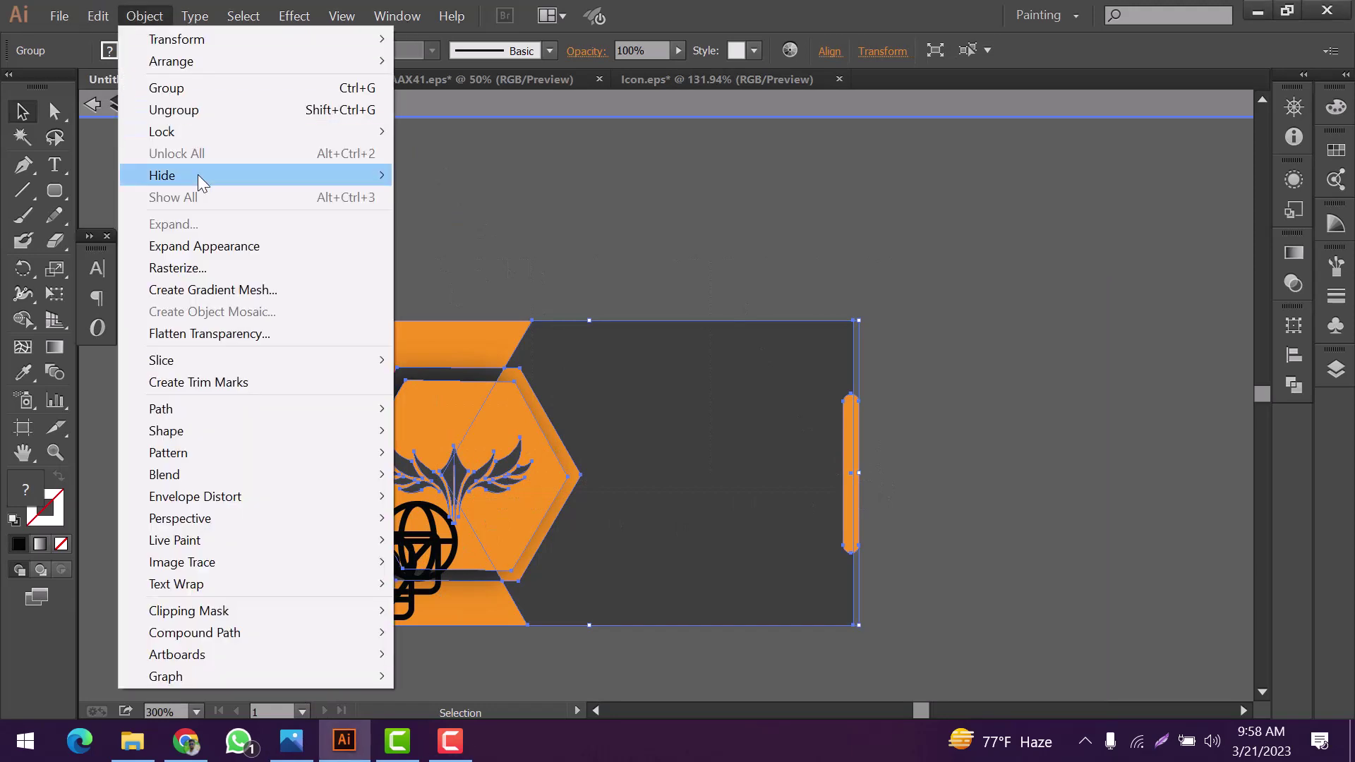
click(452, 131)
Scale down the four contact icons together and move them onto the card's dark gray area
drag(337, 514, 452, 638)
drag(459, 511, 492, 453)
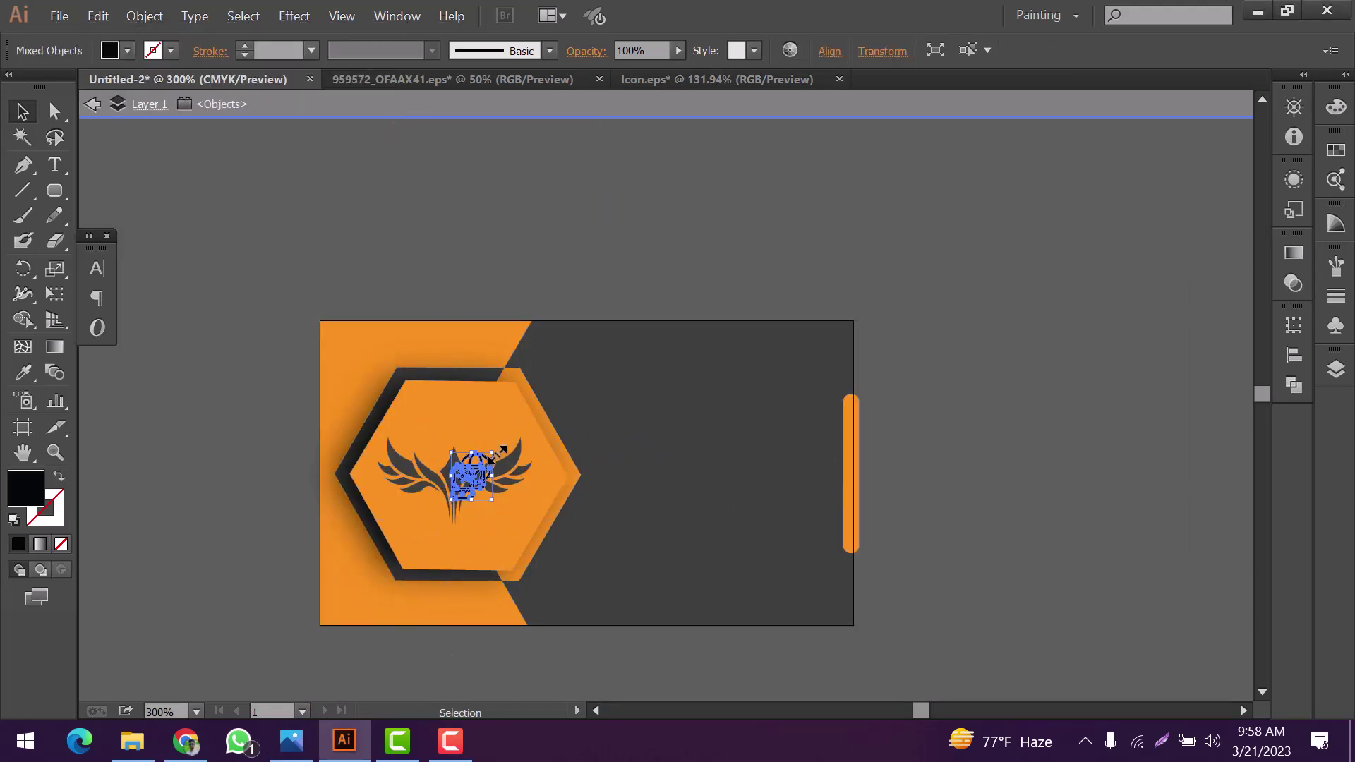
scroll(493, 508, down, 1)
scroll(493, 508, up, 2)
drag(463, 371, 856, 431)
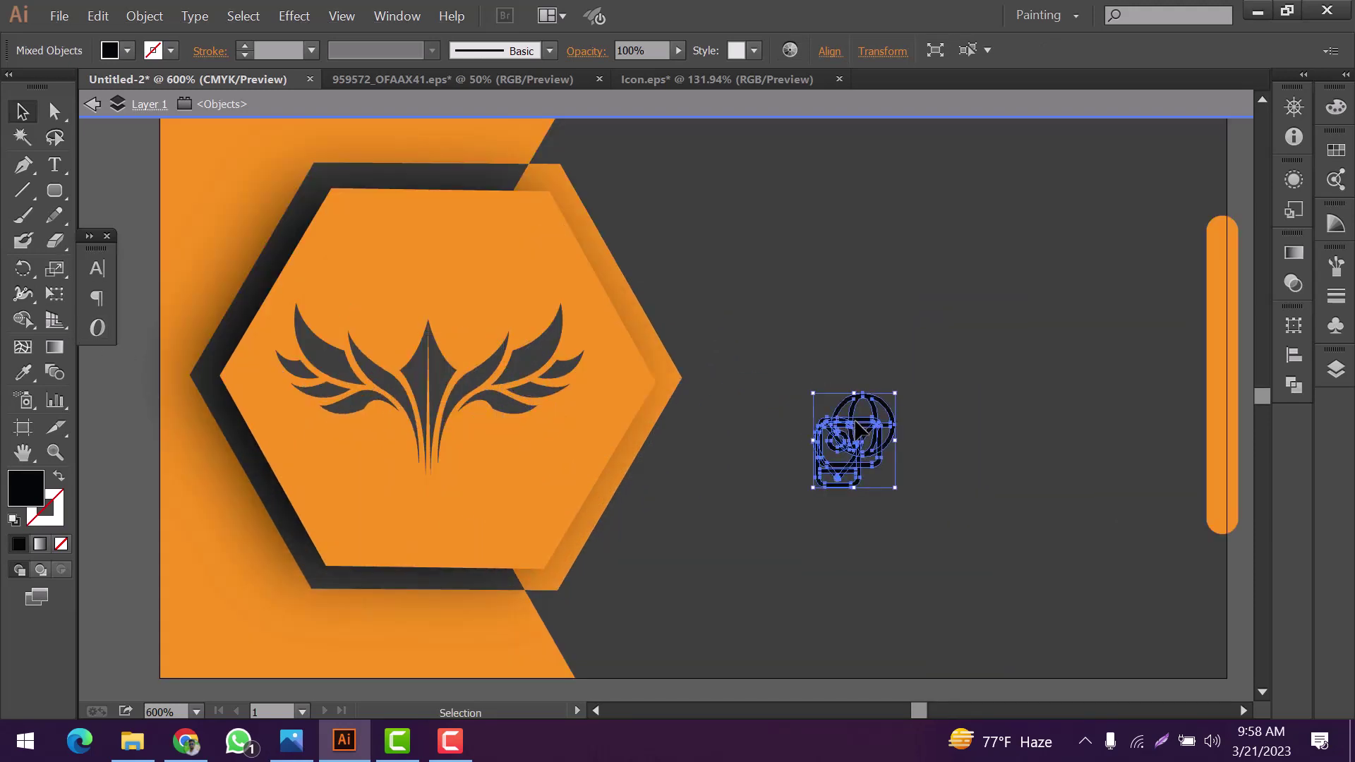
Recolor the four contact icons with the orange sampled from the hexagon
click(23, 372)
click(297, 438)
key(v)
click(781, 384)
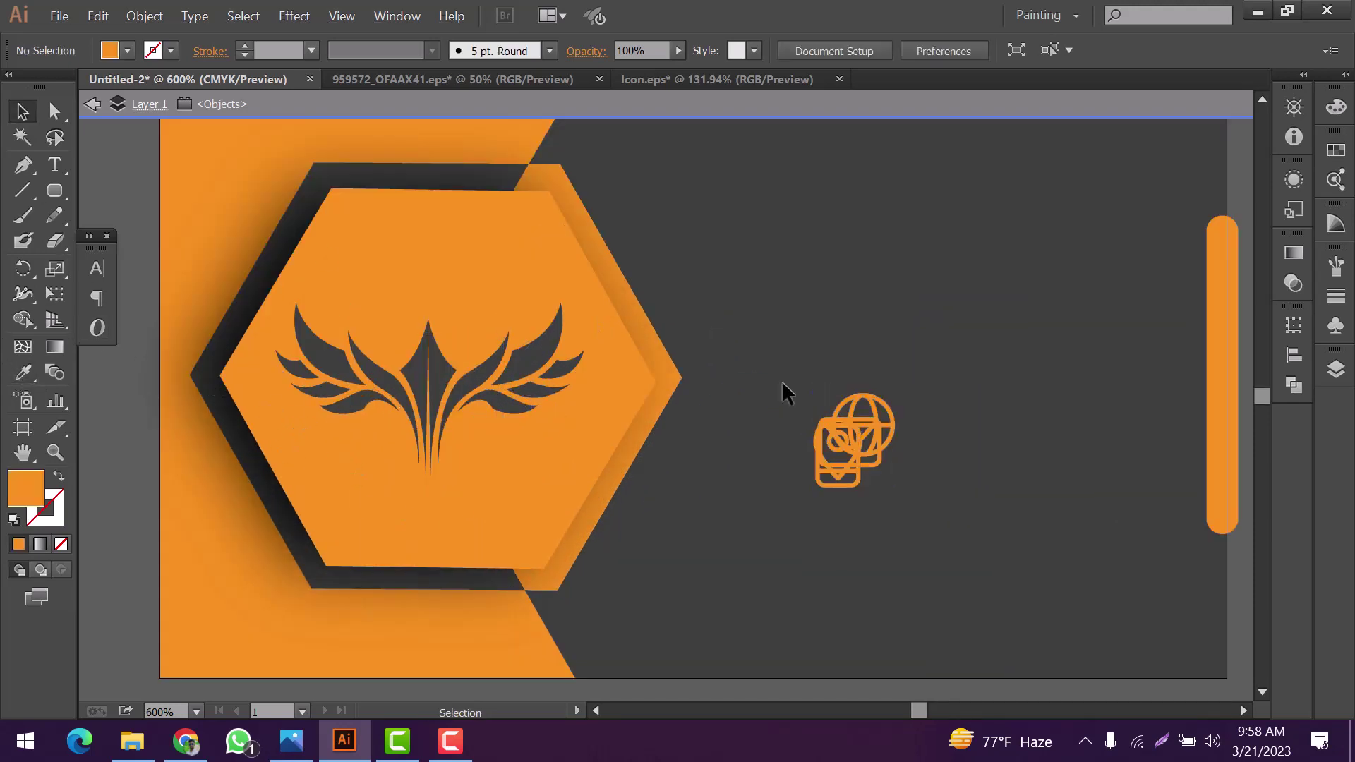
Spread the overlapping icons apart, with the envelope above, the pin and globe side by side, and the phone below
click(858, 478)
drag(858, 477, 864, 583)
drag(878, 454, 907, 438)
drag(820, 450, 789, 459)
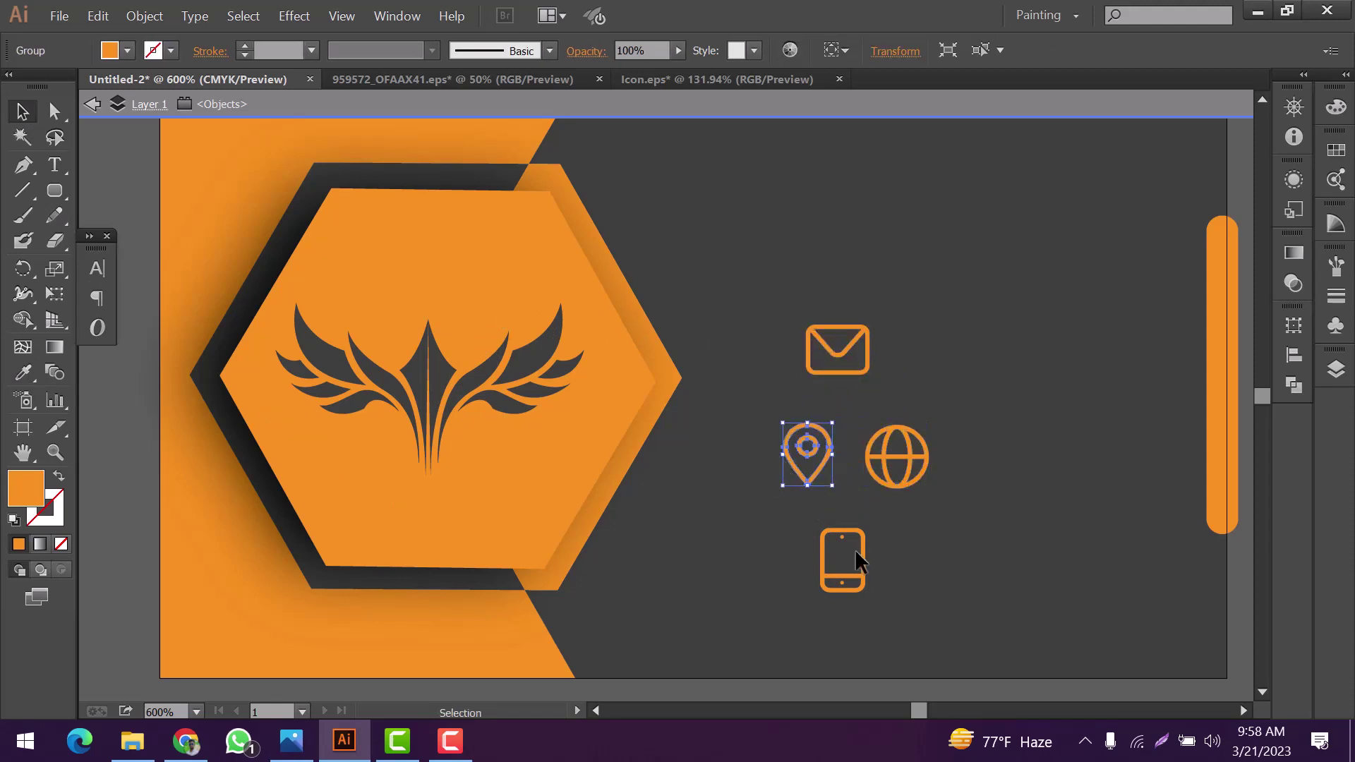
click(866, 356)
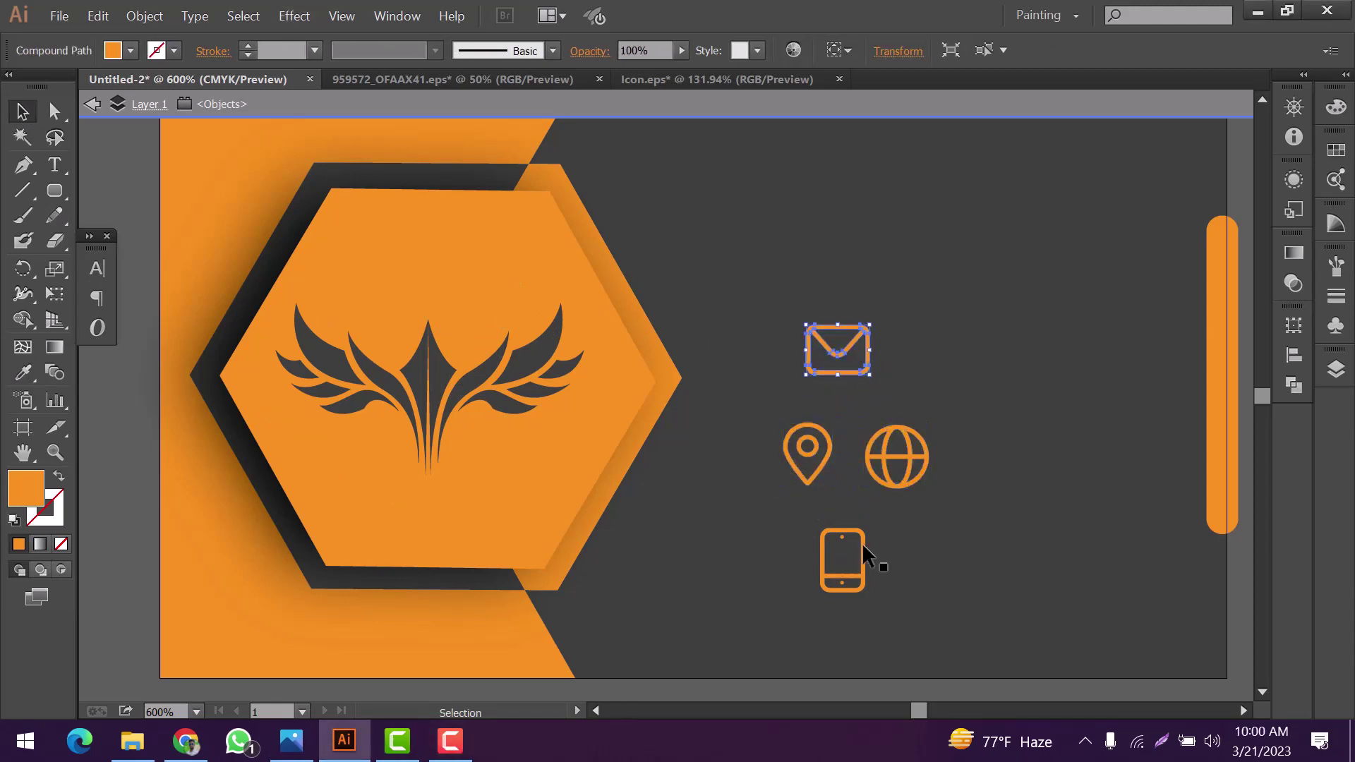
Arrange the icons in a vertical column in the order phone, envelope, location pin and globe
scroll(859, 543, up, 2)
scroll(858, 542, down, 1)
click(854, 600)
drag(854, 600, 846, 379)
click(862, 459)
drag(862, 458, 852, 460)
click(839, 535)
drag(840, 535, 845, 593)
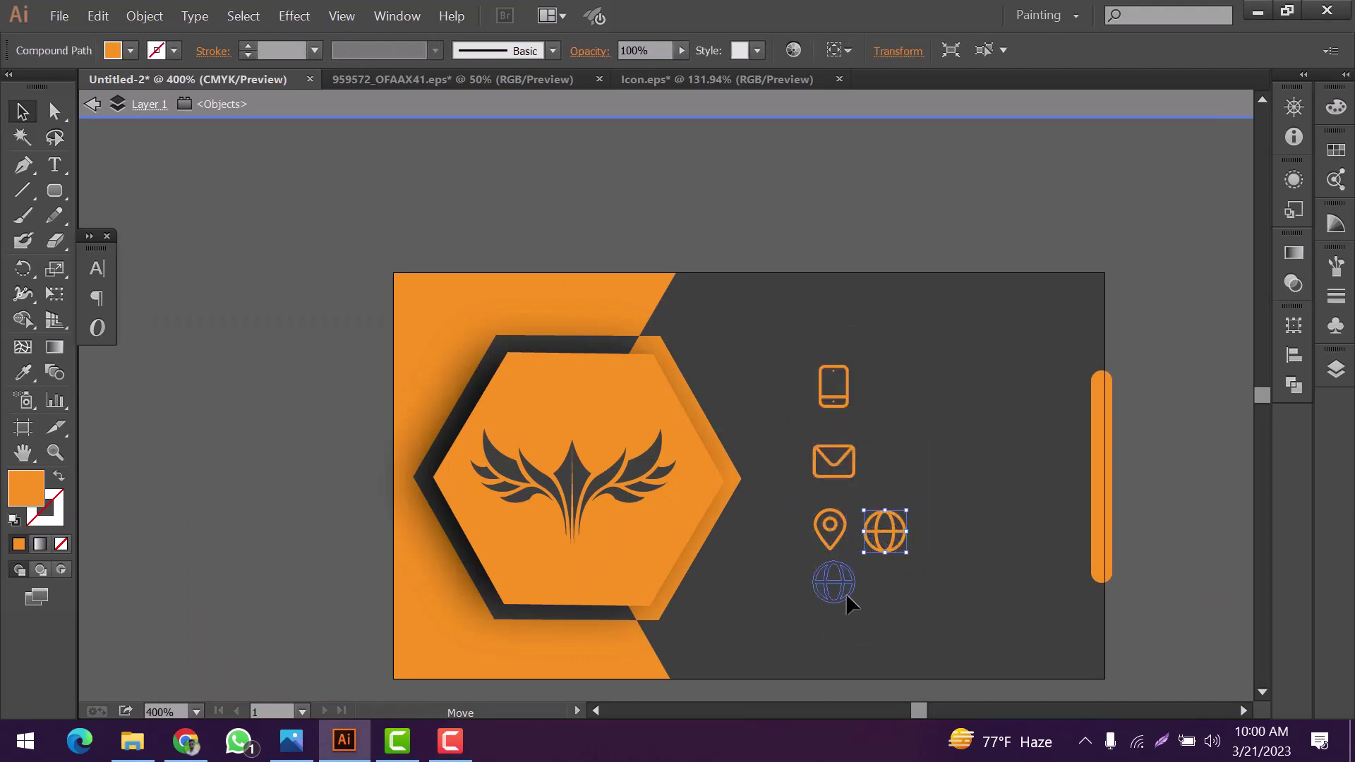
click(880, 535)
Scale down the icon column and distribute its four icons vertically just beside the hexagon
drag(892, 362, 813, 583)
click(919, 442)
click(1294, 356)
click(1047, 421)
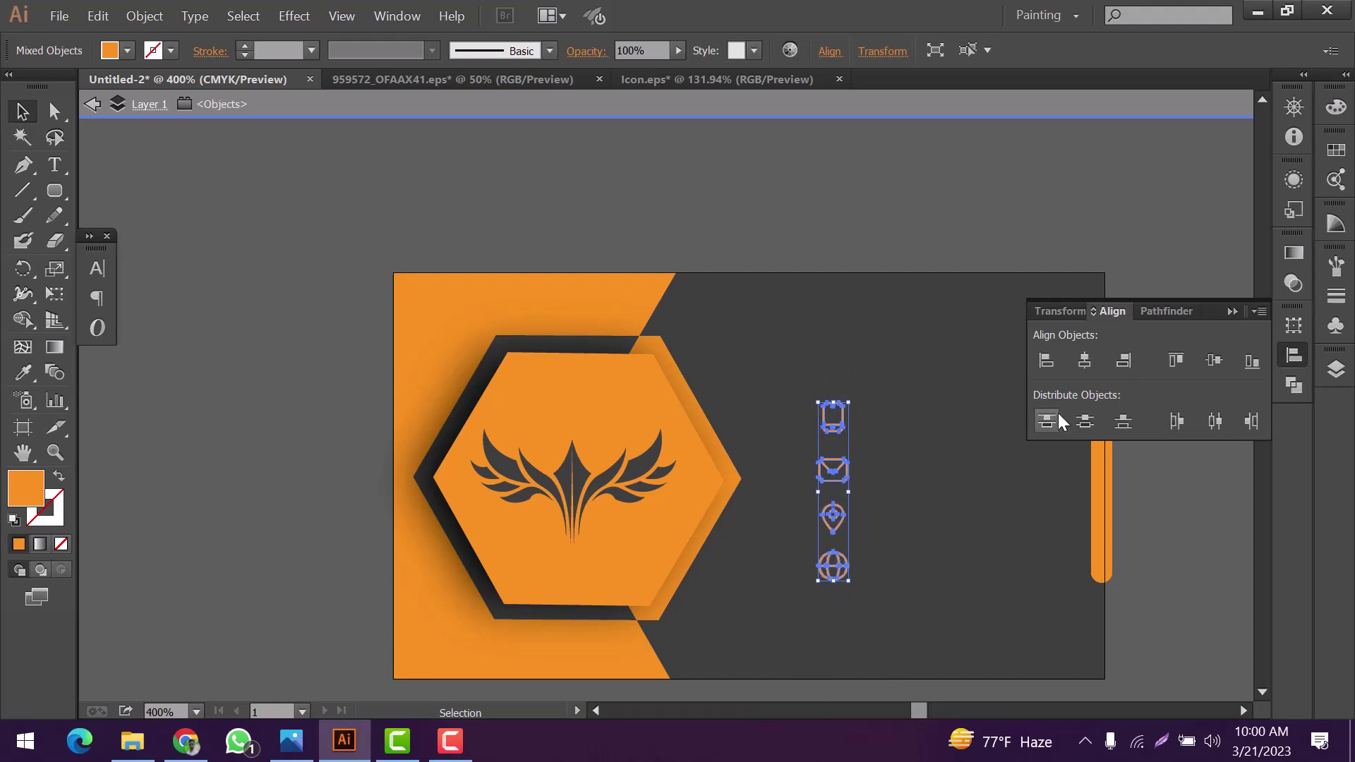
click(1084, 421)
click(1053, 422)
click(905, 467)
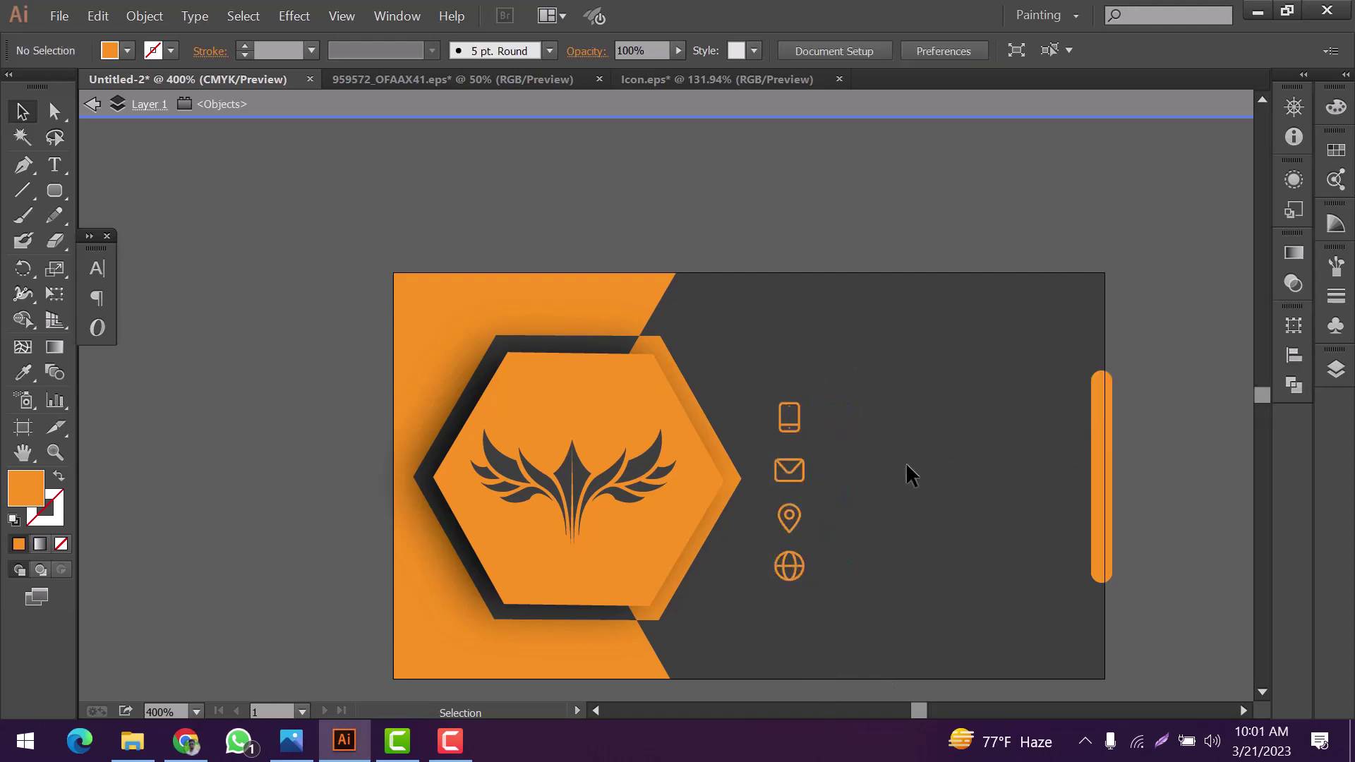
Widen the gaps in the icon column by moving the phone up and the pin and globe down
scroll(815, 452, up, 1)
click(787, 399)
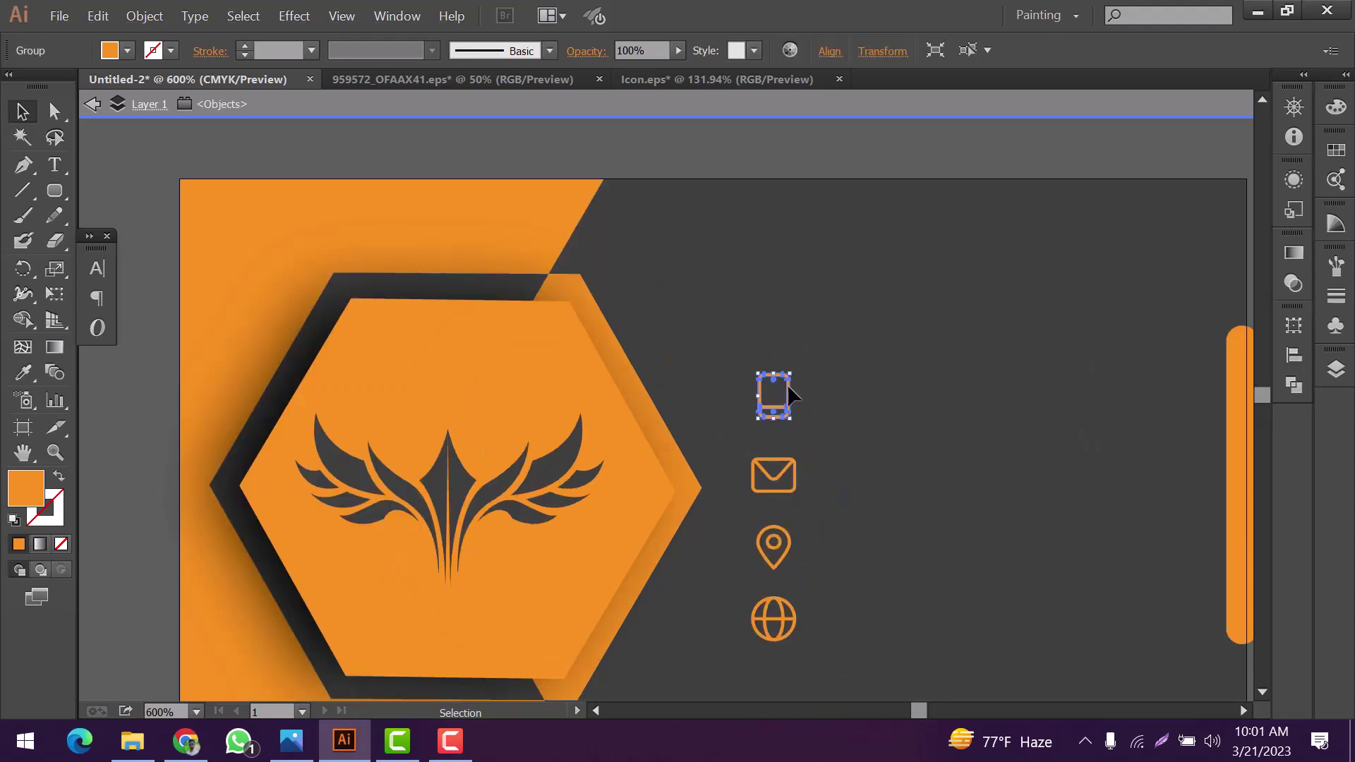
drag(791, 387, 790, 350)
click(793, 484)
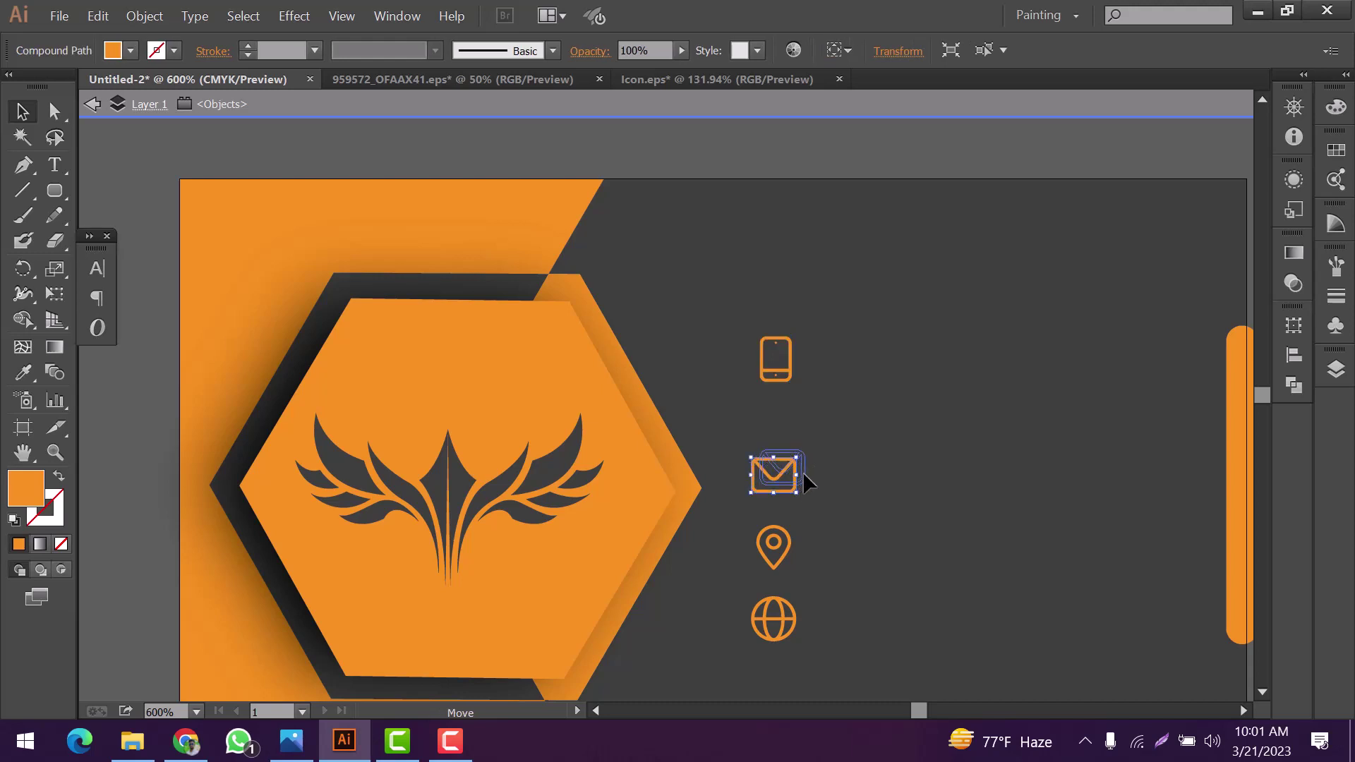
drag(802, 477, 808, 471)
scroll(823, 575, down, 2)
scroll(810, 565, up, 1)
click(807, 573)
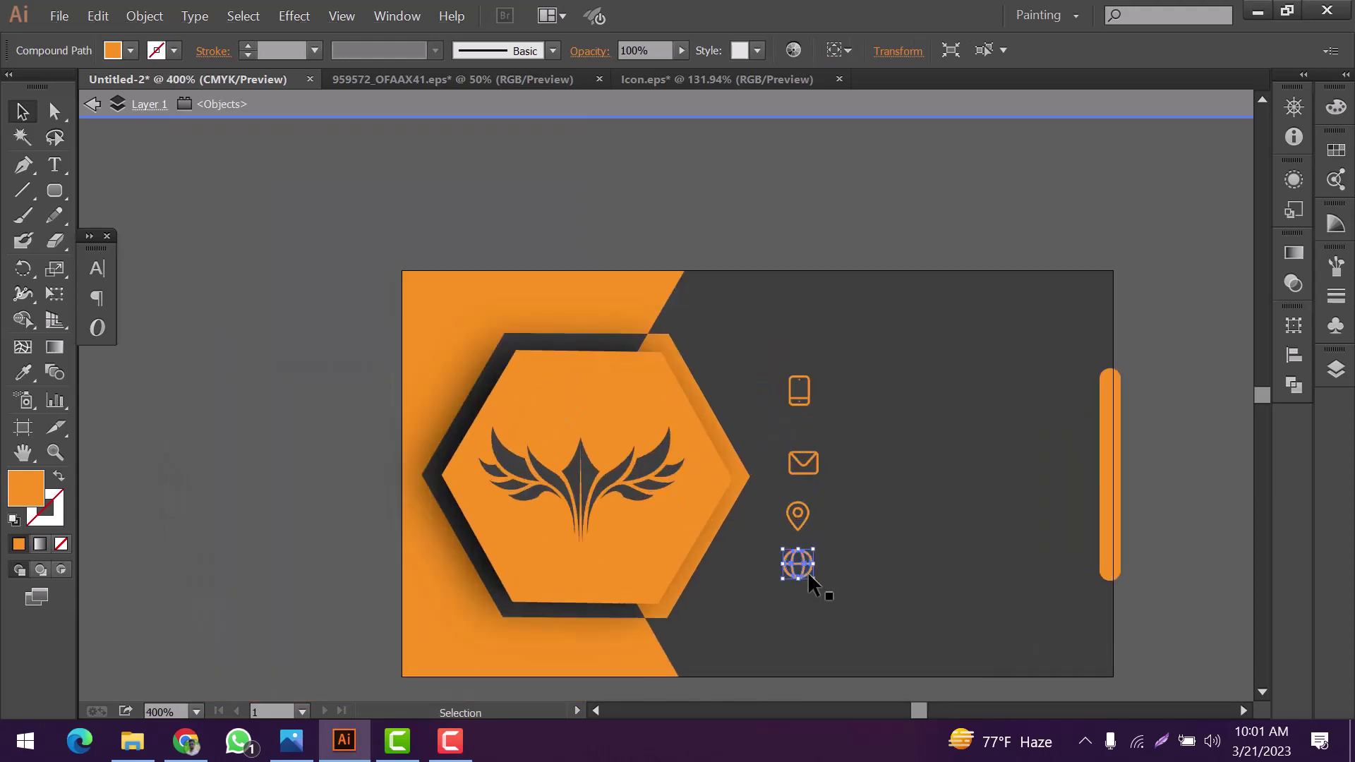
drag(809, 591, 810, 594)
click(805, 521)
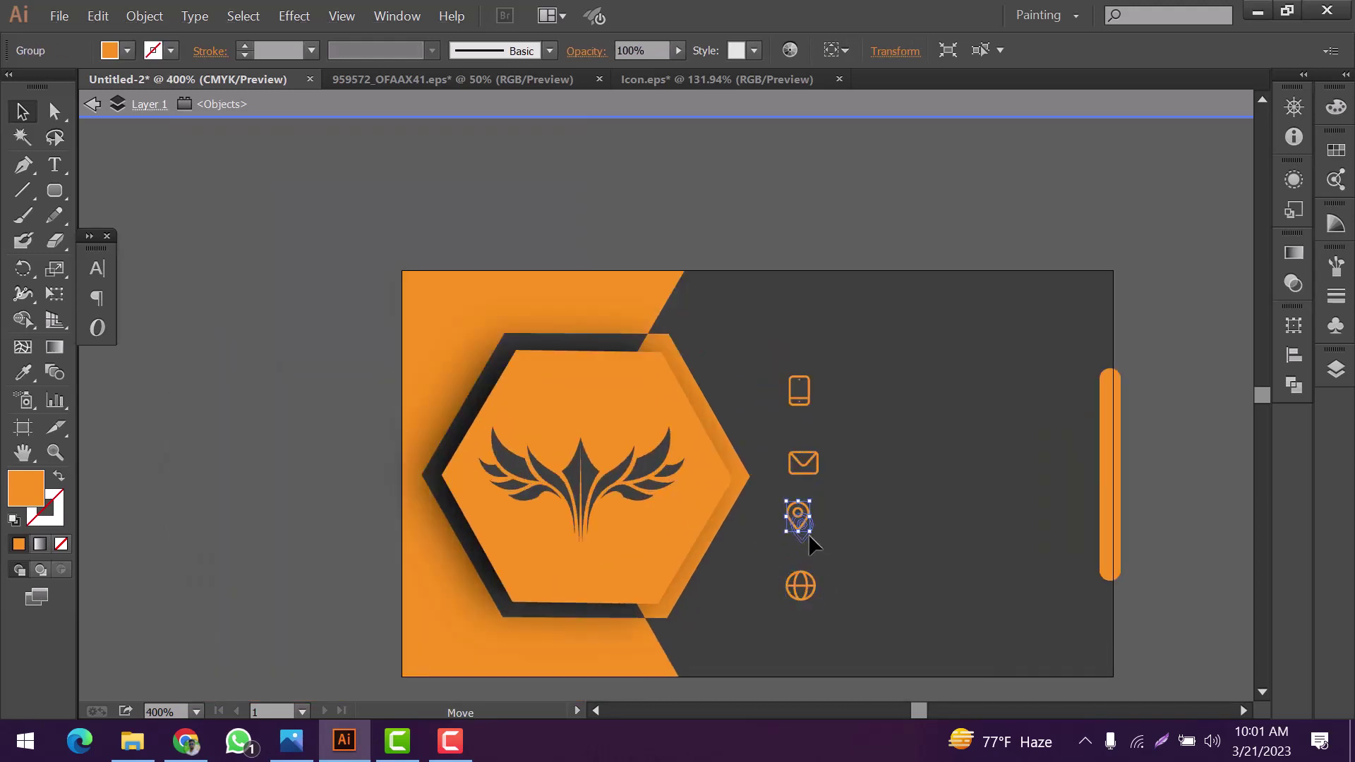
drag(809, 537, 815, 549)
click(814, 601)
Align the horizontal centers of the four contact icons
drag(871, 398, 773, 625)
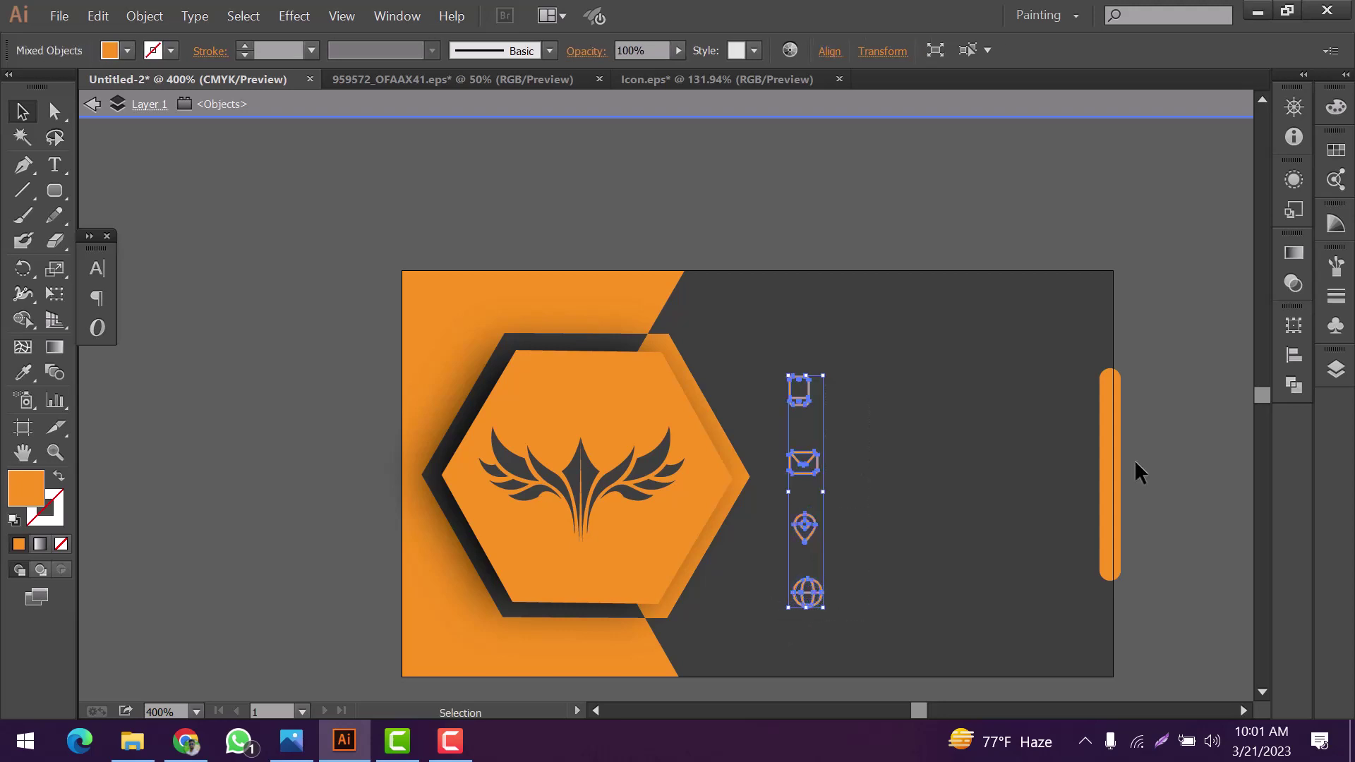
click(1293, 354)
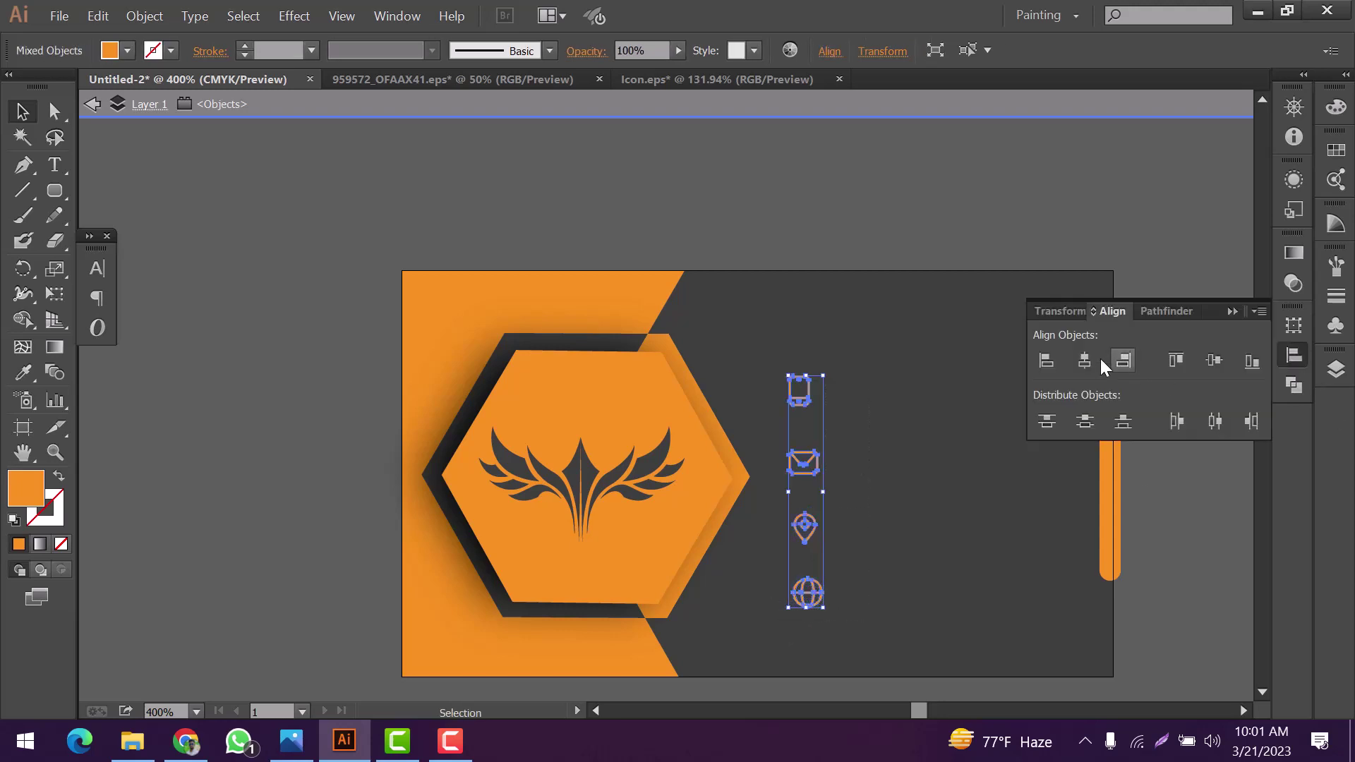
click(1051, 421)
key(ctrl+z)
click(1075, 426)
key(ctrl+z)
click(888, 495)
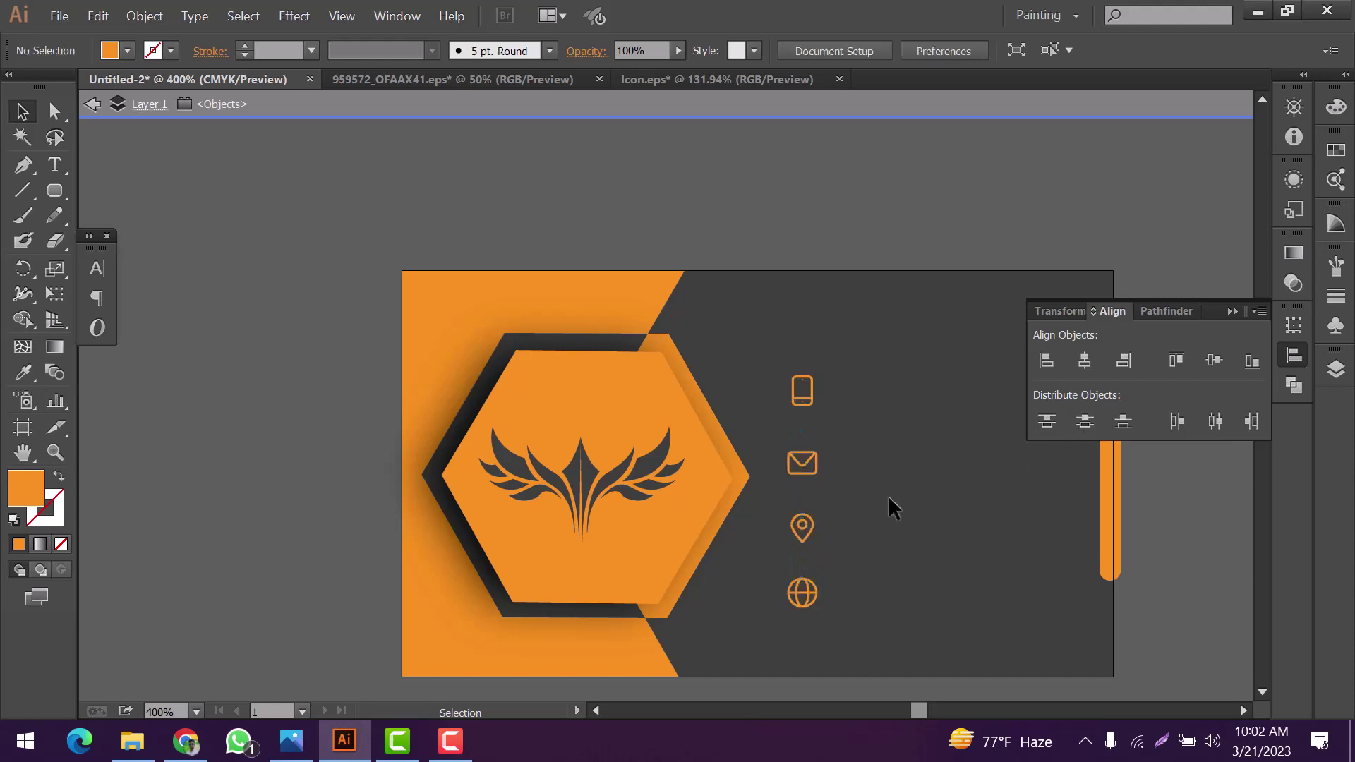
Add the text "Phone" beside the phone icon and fill it with white
click(54, 165)
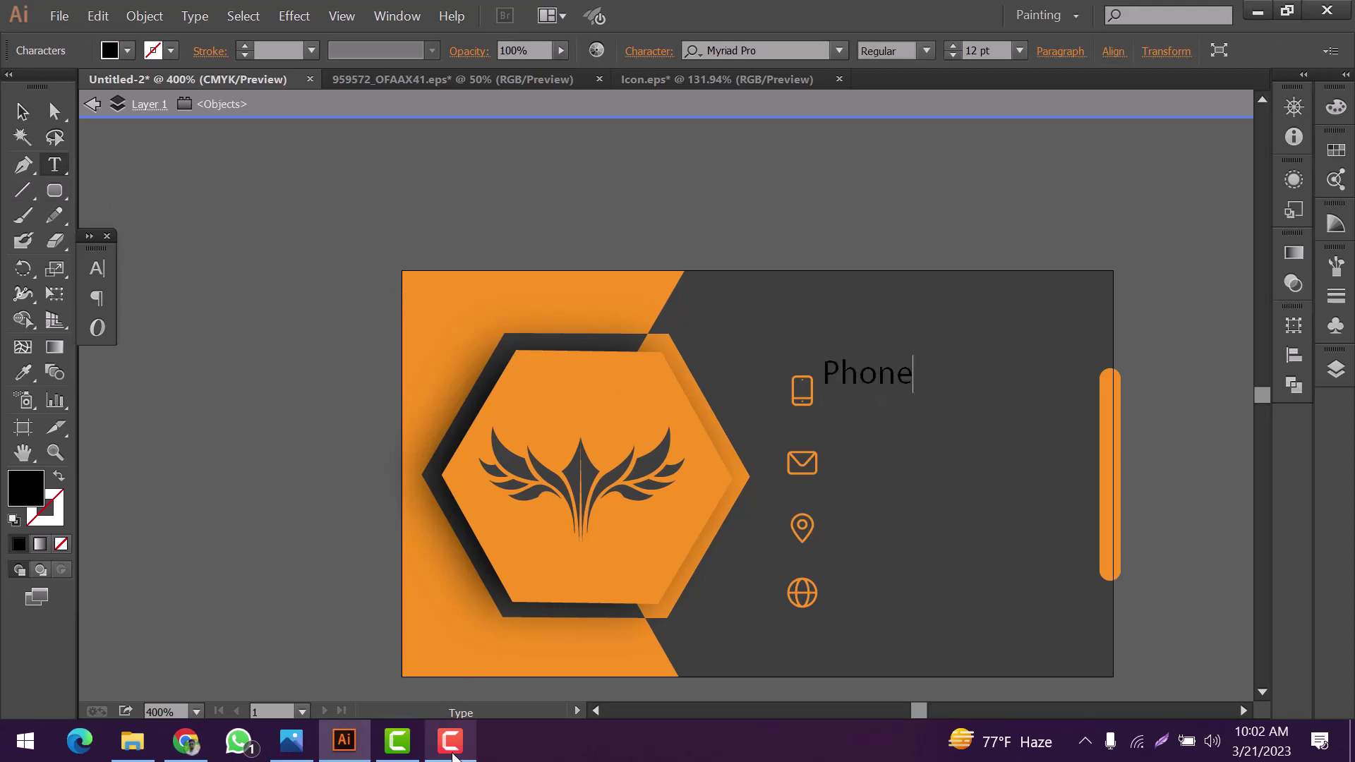
key(ctrl+a)
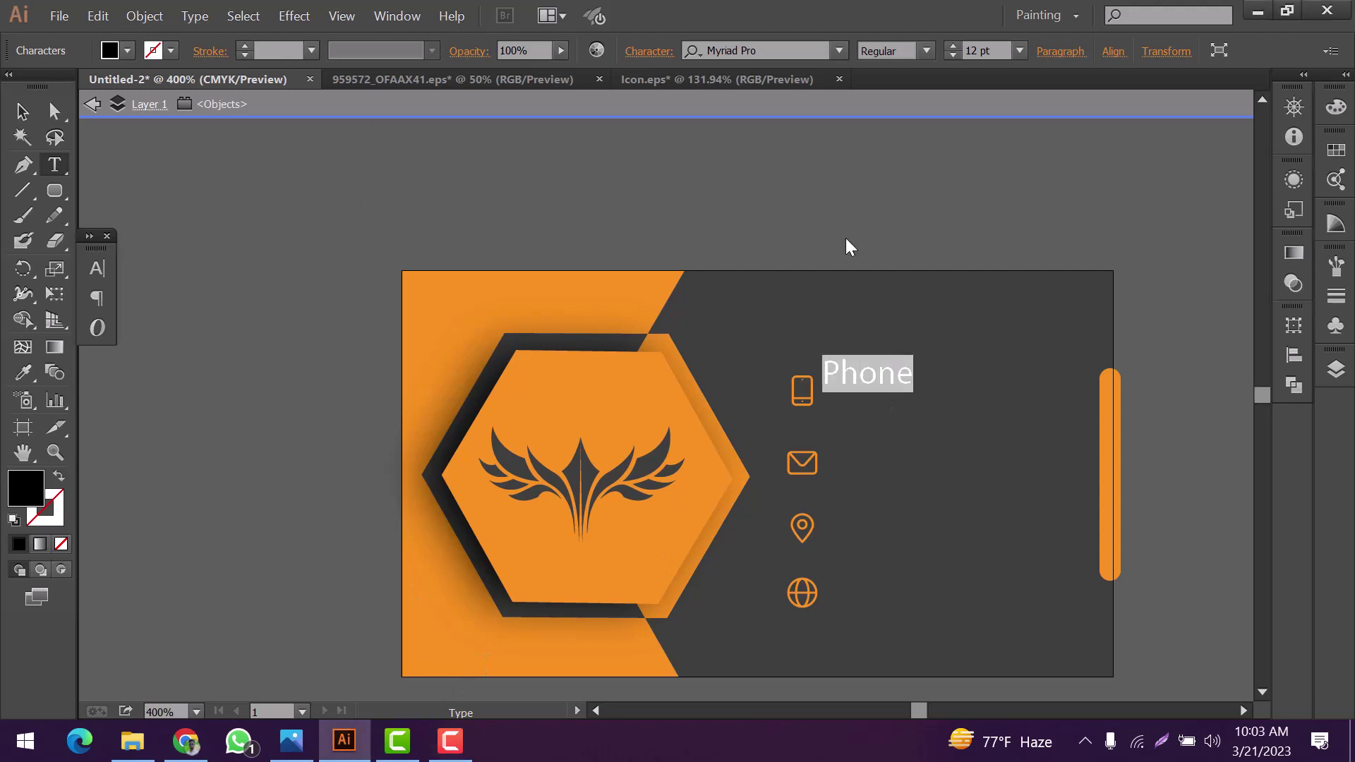
click(109, 50)
click(36, 88)
Set the "Phone" text to Arial Bold
click(842, 55)
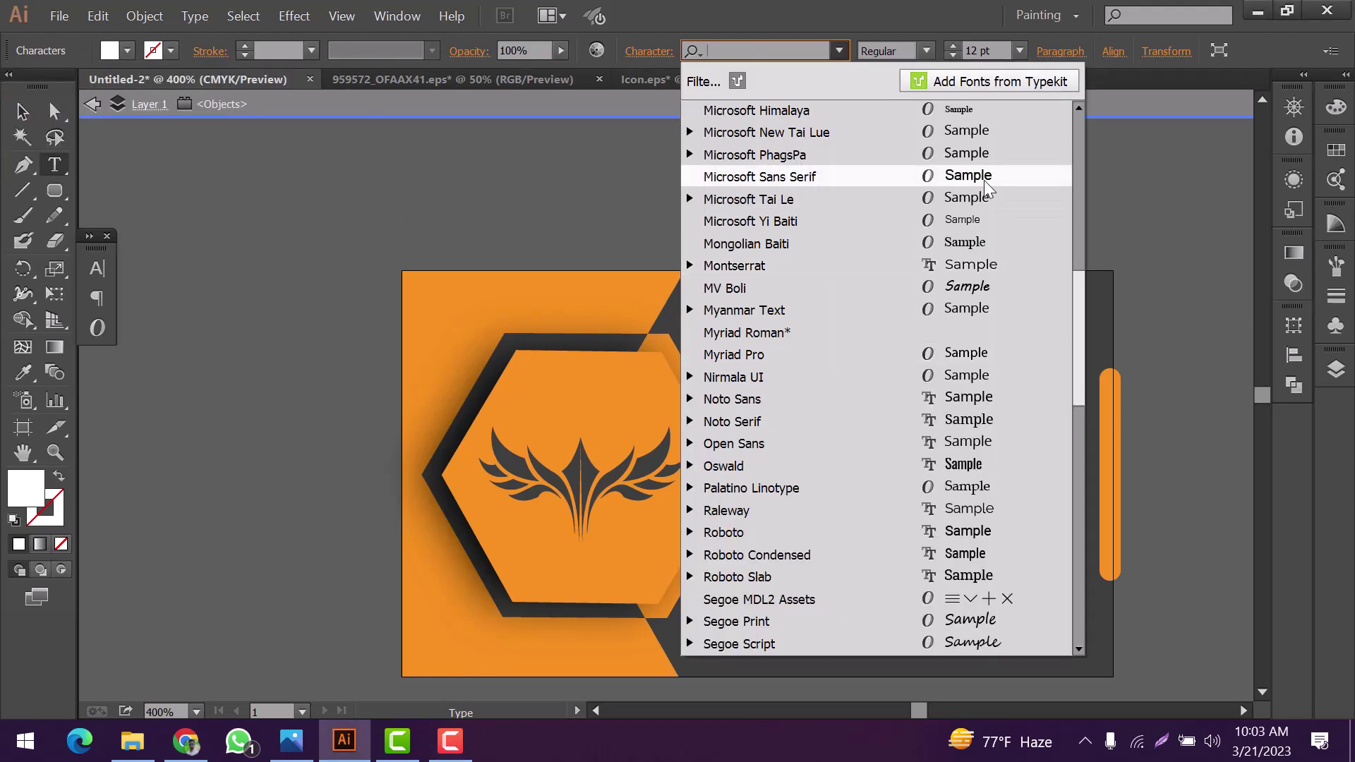
click(987, 182)
click(843, 56)
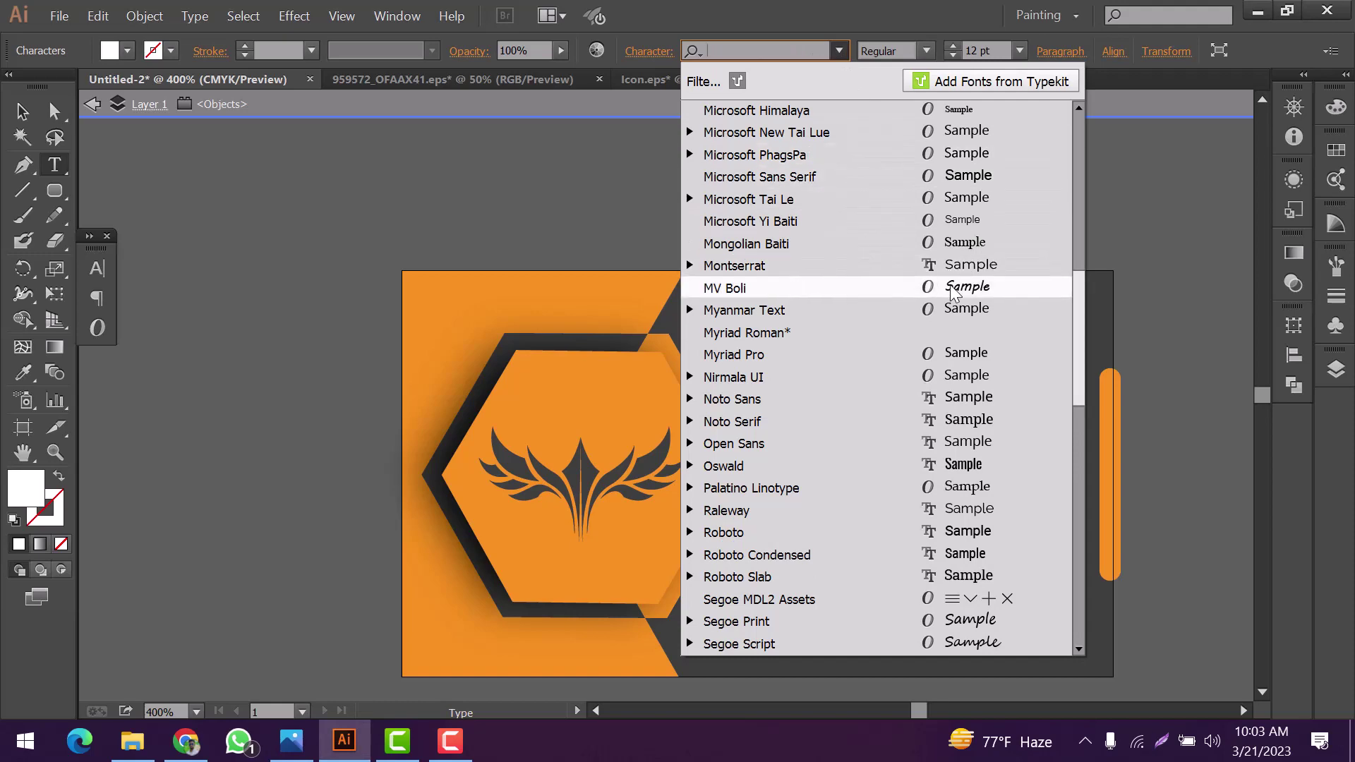
scroll(966, 381, up, 9)
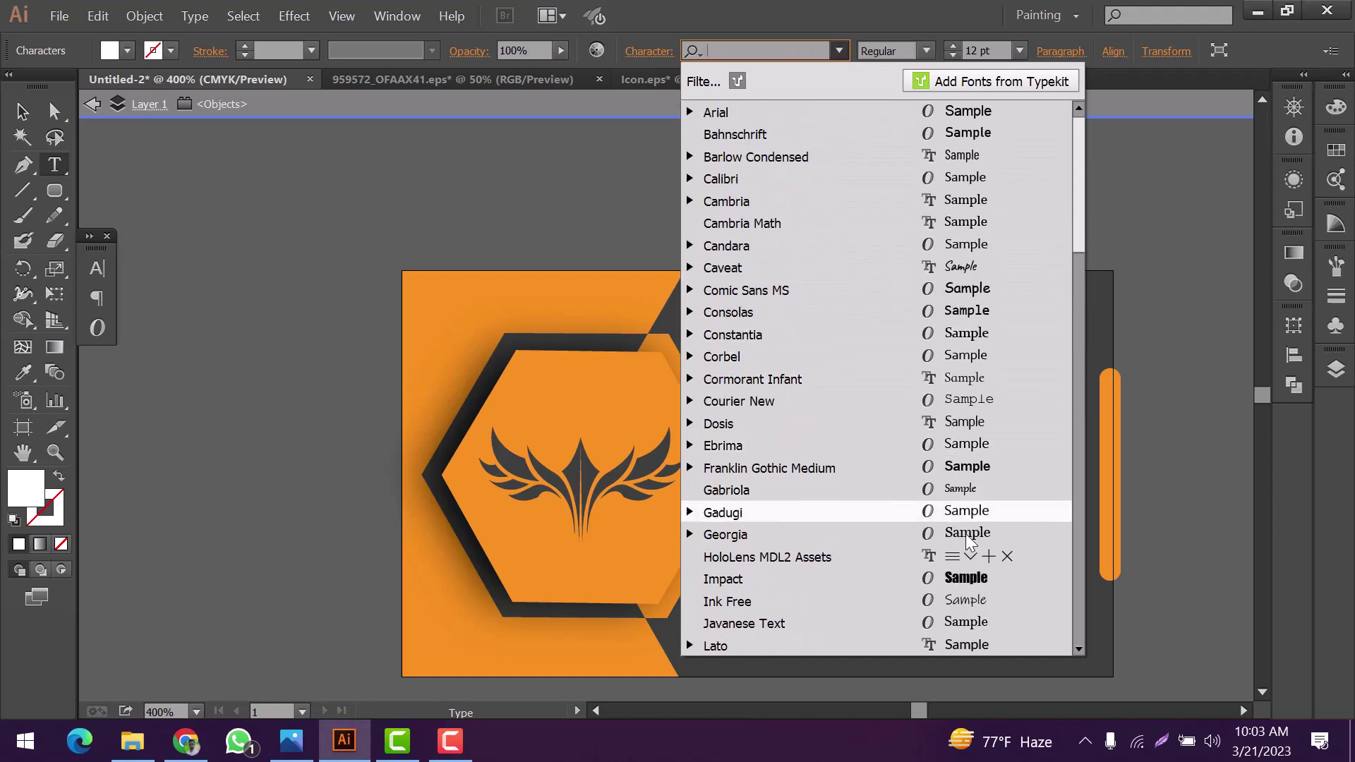
click(967, 578)
click(840, 51)
click(963, 120)
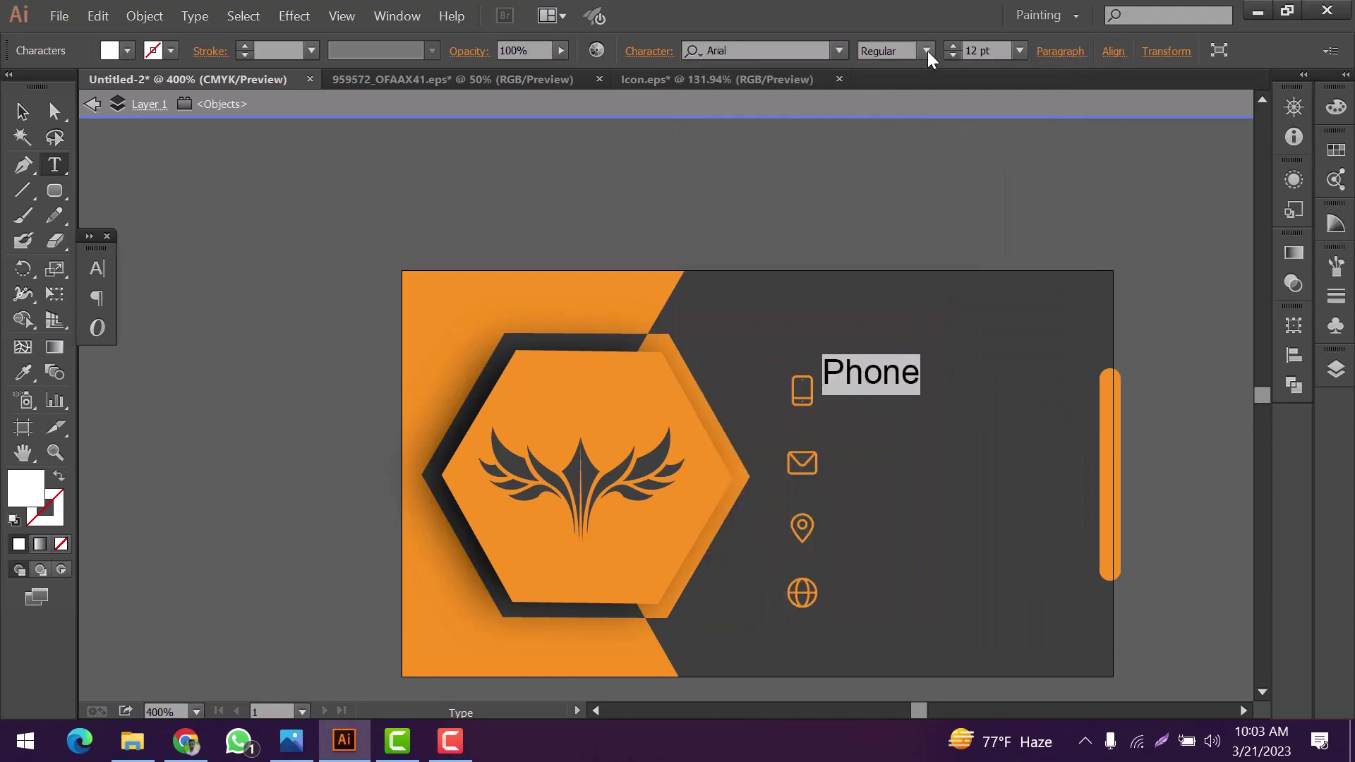
click(926, 51)
click(899, 124)
key(Escape)
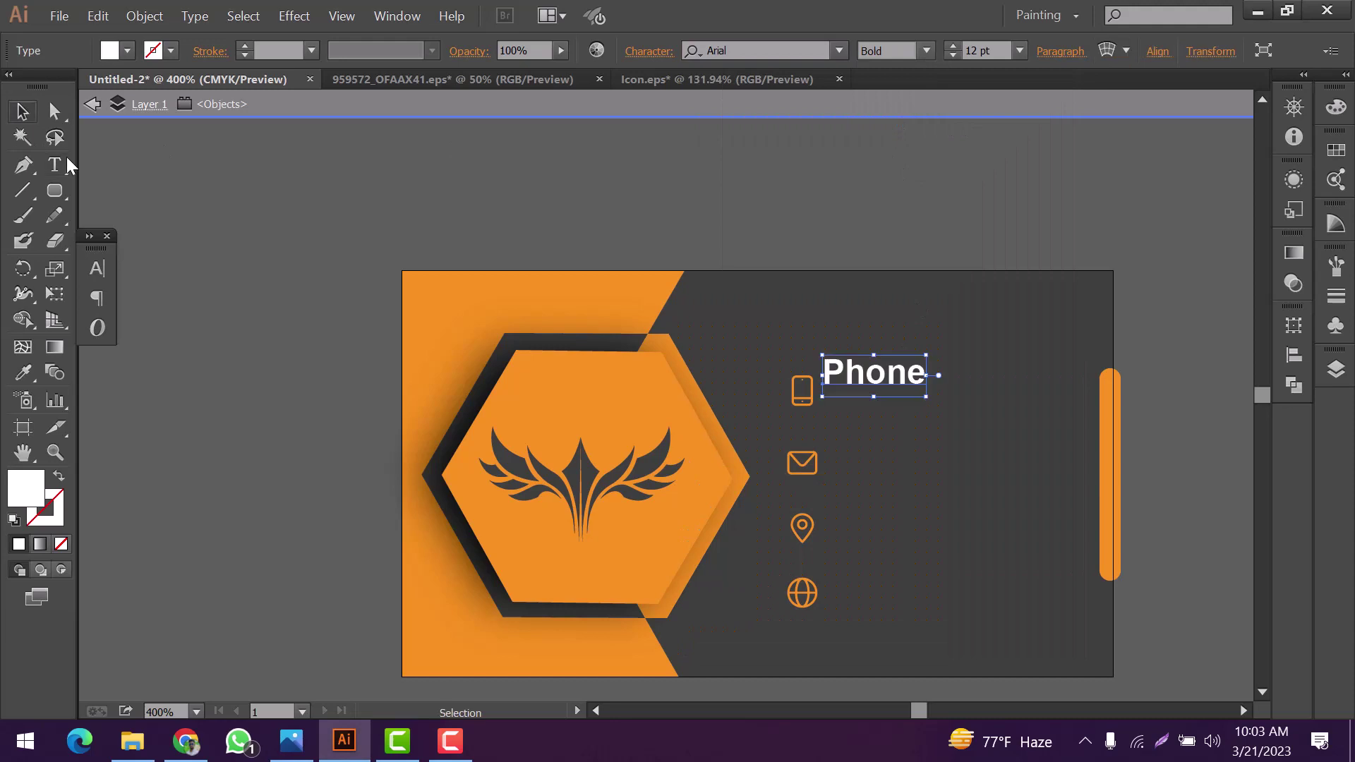
Duplicate the "Phone" text so each of the four contact icons has two stacked lines beside it
click(850, 408)
click(866, 381)
drag(867, 381, 901, 629)
shift+click(882, 374)
key(ctrl+shift+a)
Replace the second text line beside the phone icon with the contact's phone number
click(55, 165)
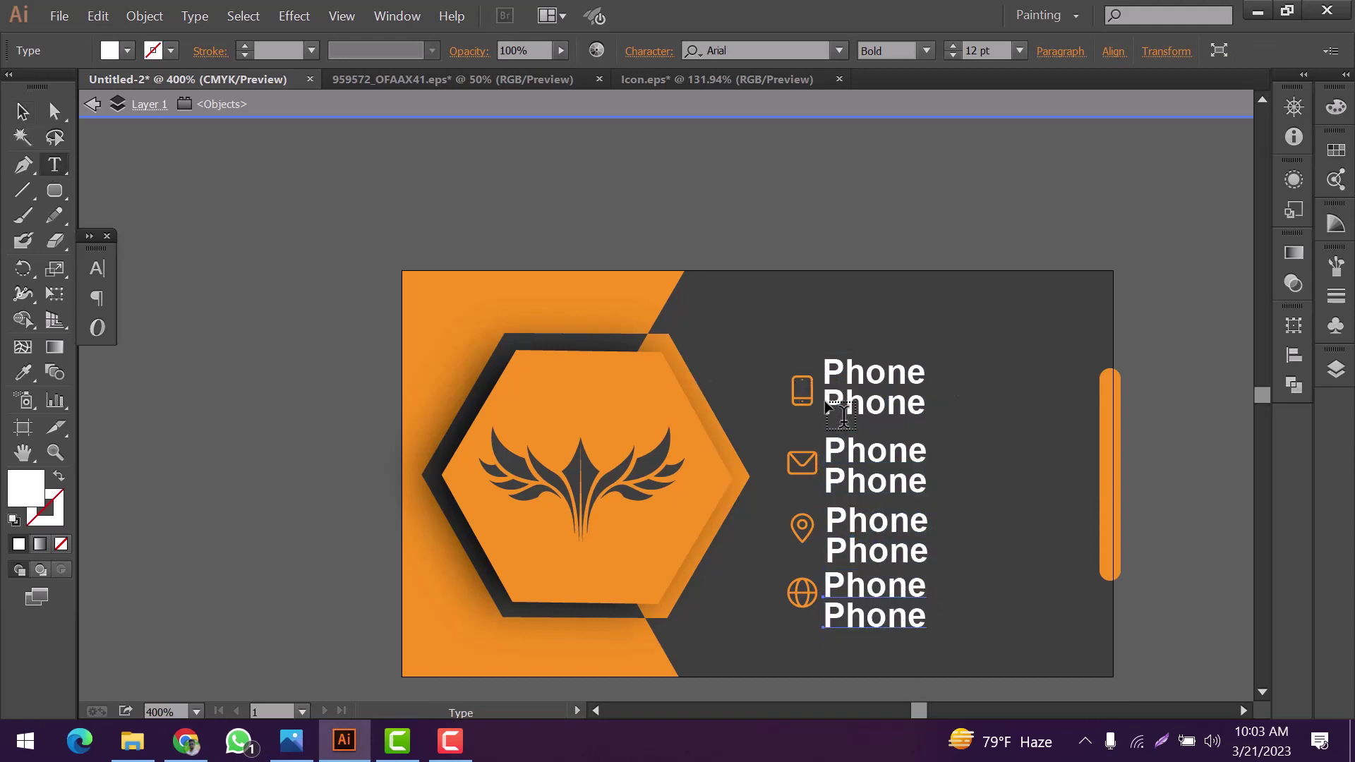
drag(823, 406, 954, 417)
text(+037281937)
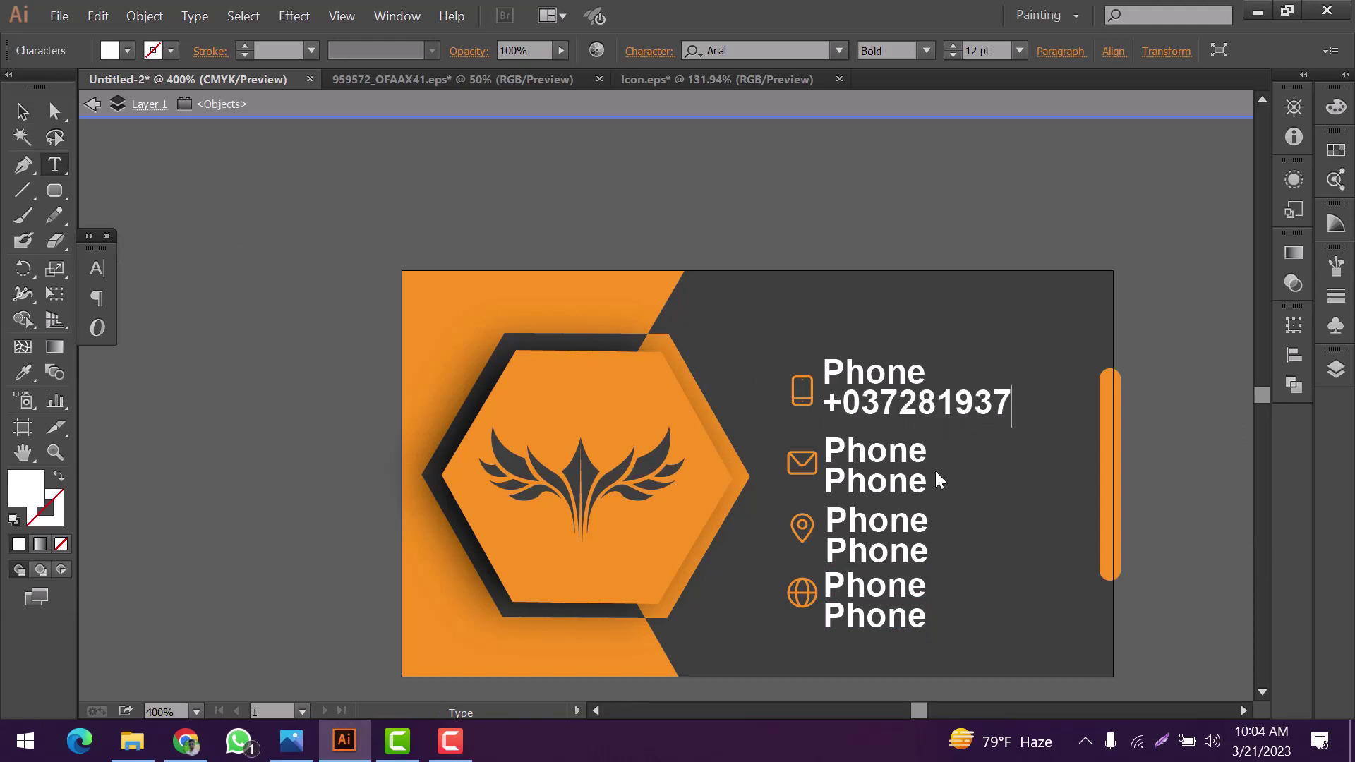
Replace the two lines beside the envelope icon with the label "Email" and the contact's e-mail address
drag(928, 459, 823, 466)
text(Email)
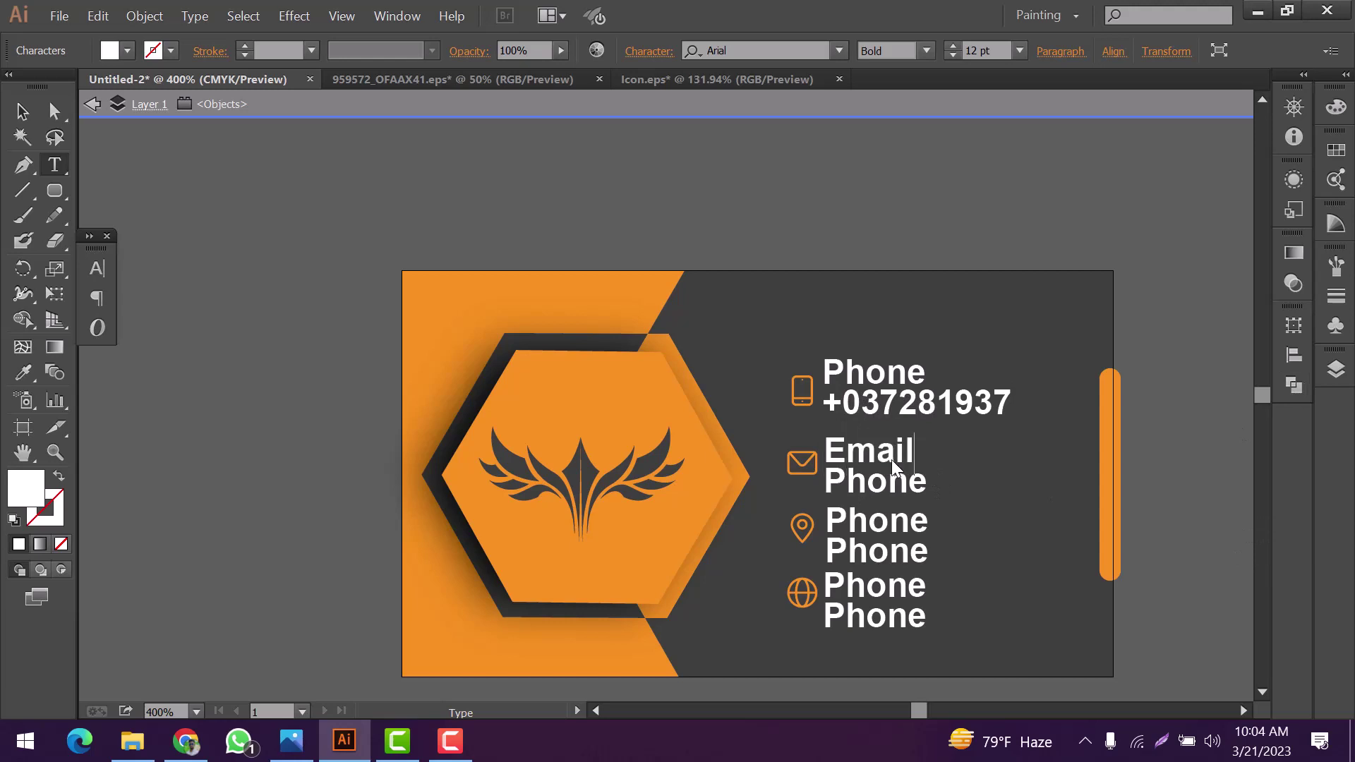
drag(827, 486, 950, 507)
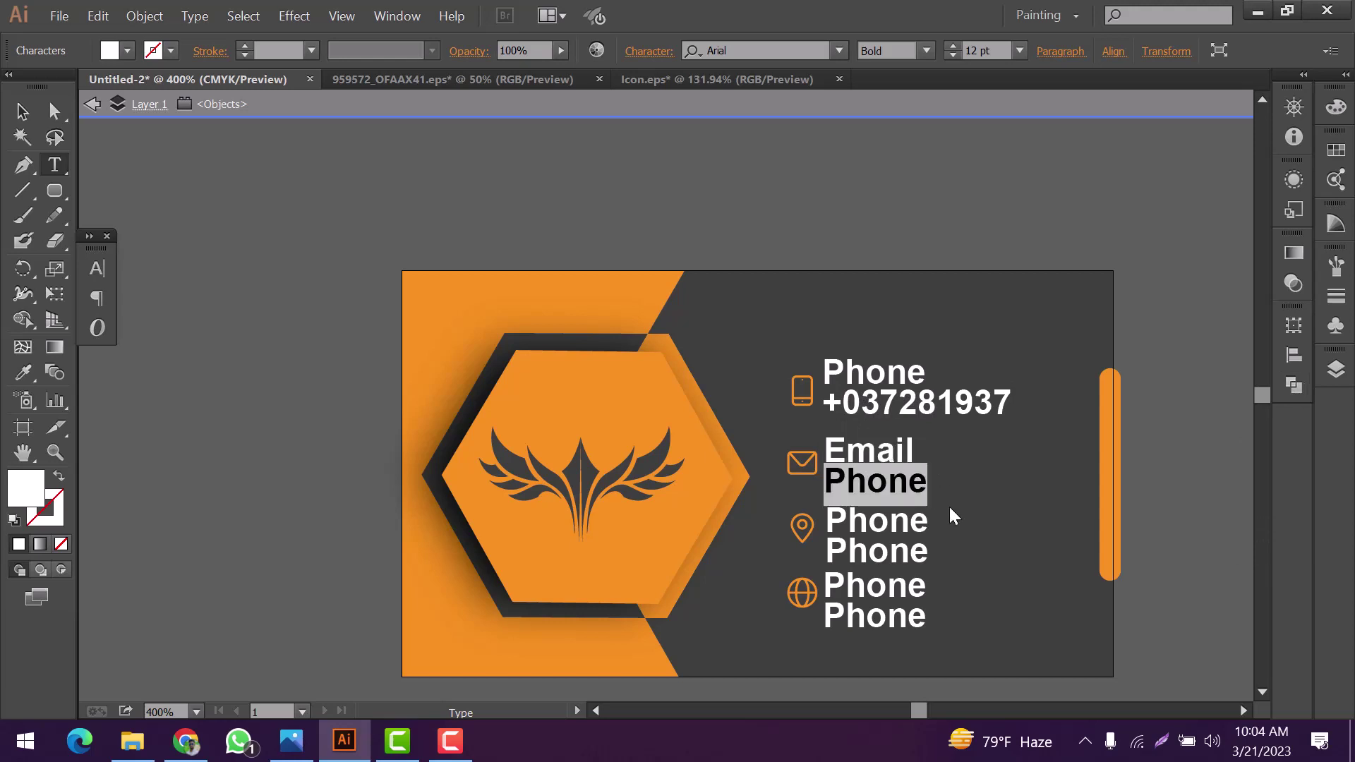
text(yourem)
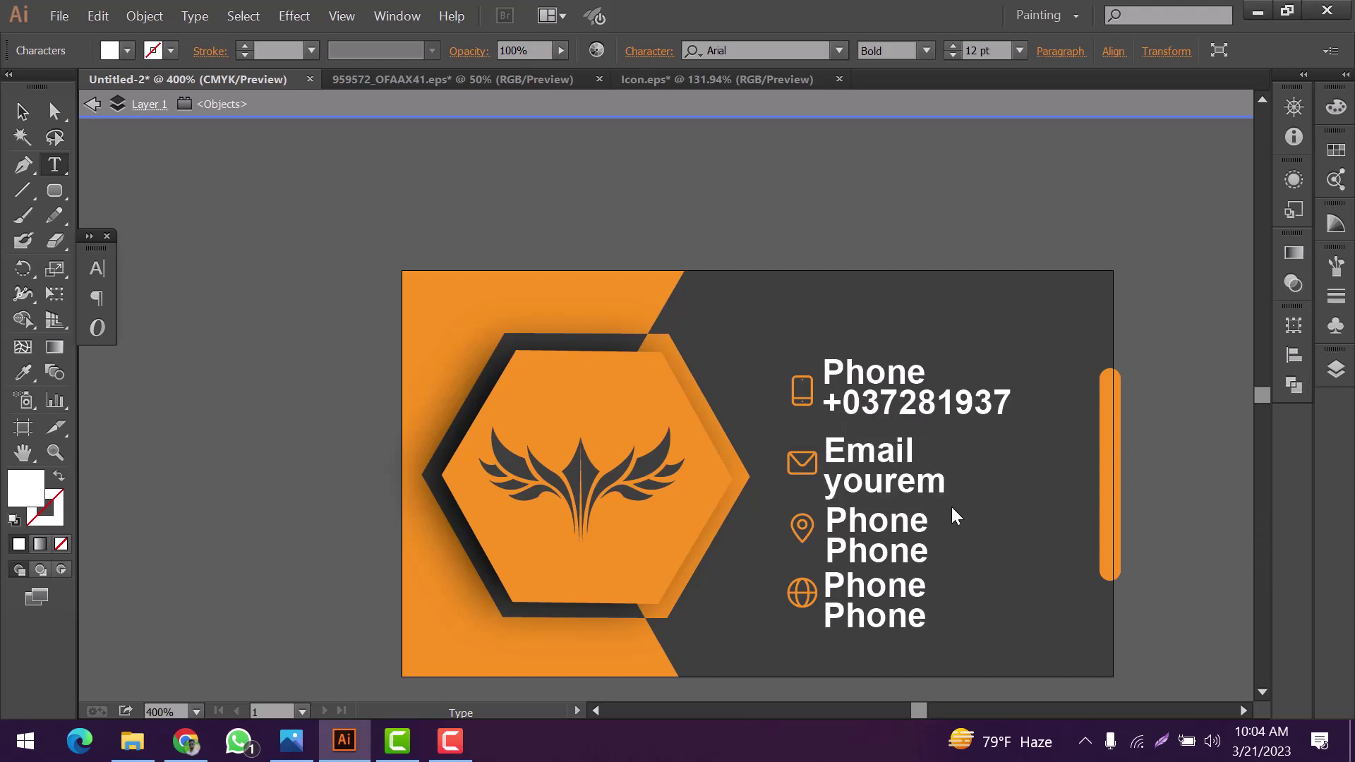
text(ail@)
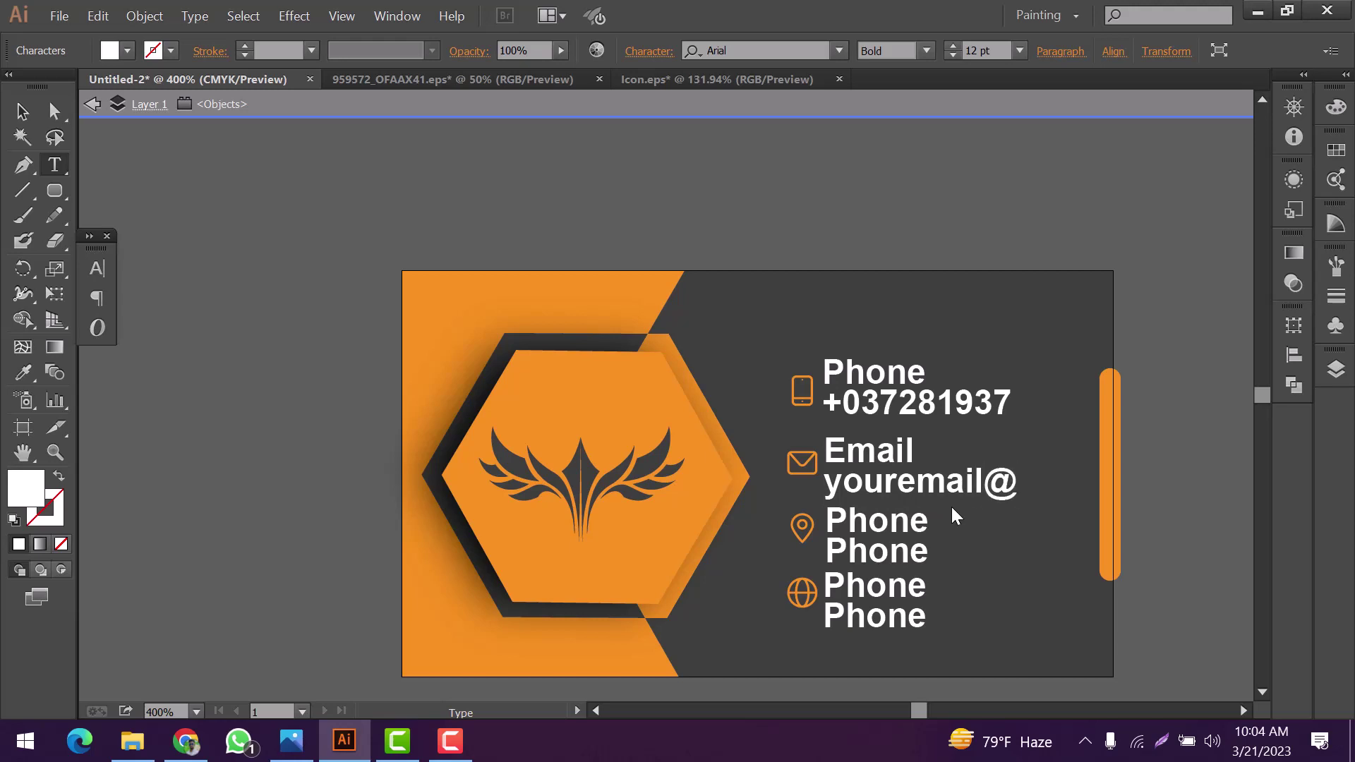
text(email.com)
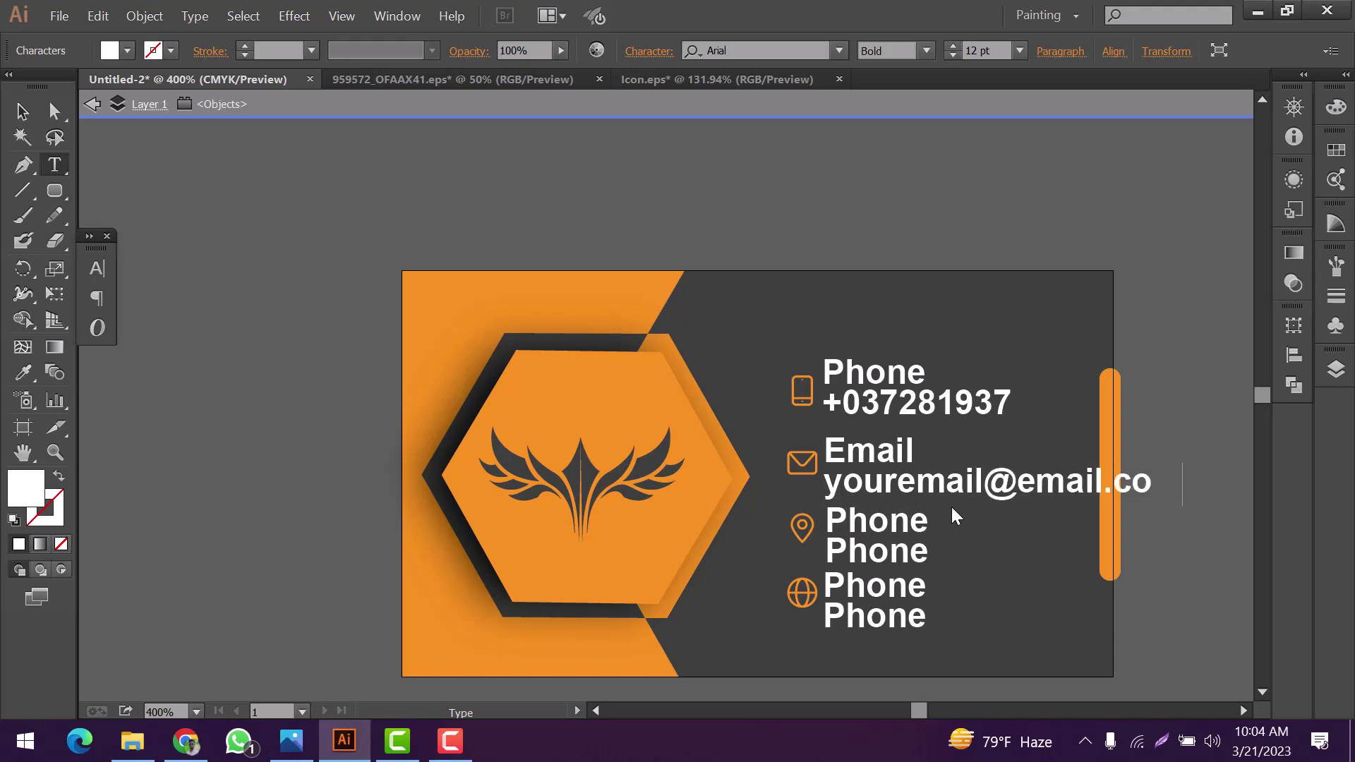
Replace the two lines beside the map pin icon with the label "Location" and the contact's placeholder address
double_click(832, 528)
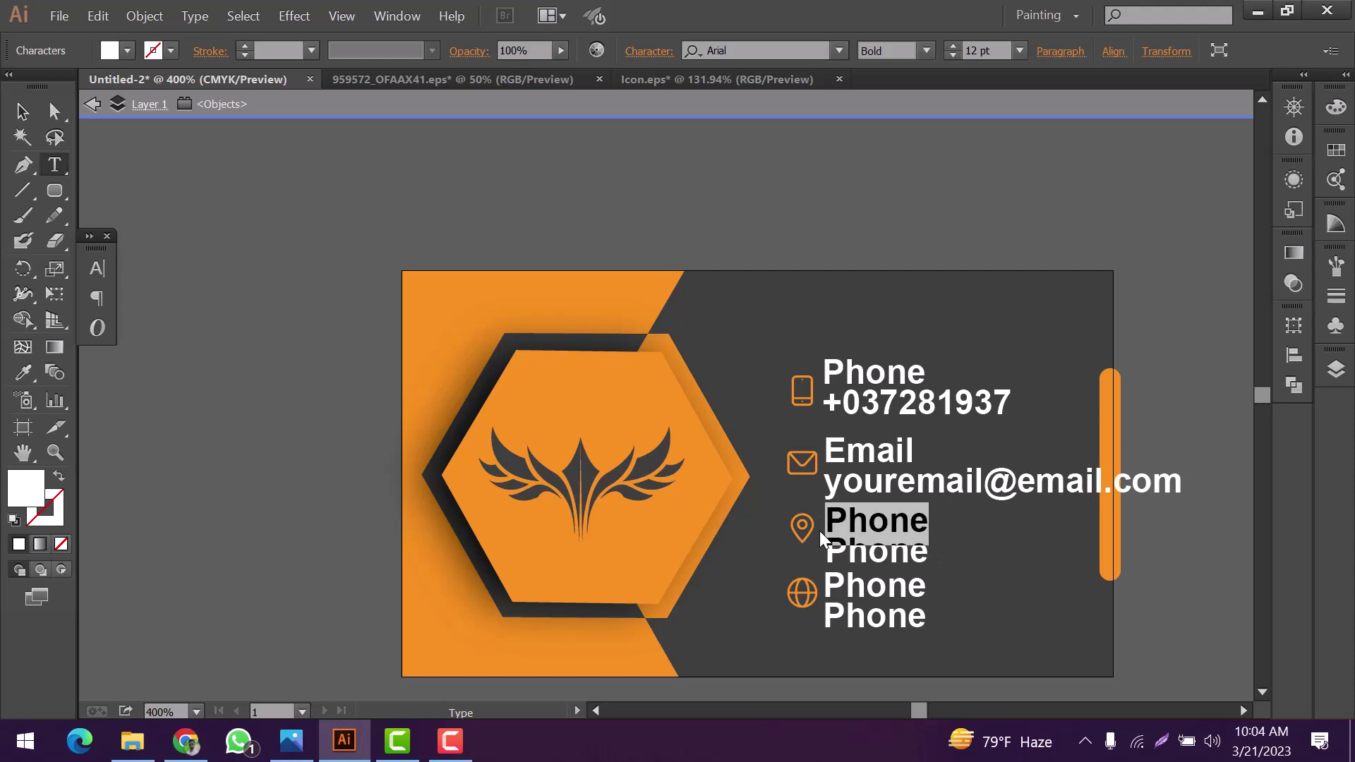
text(Location)
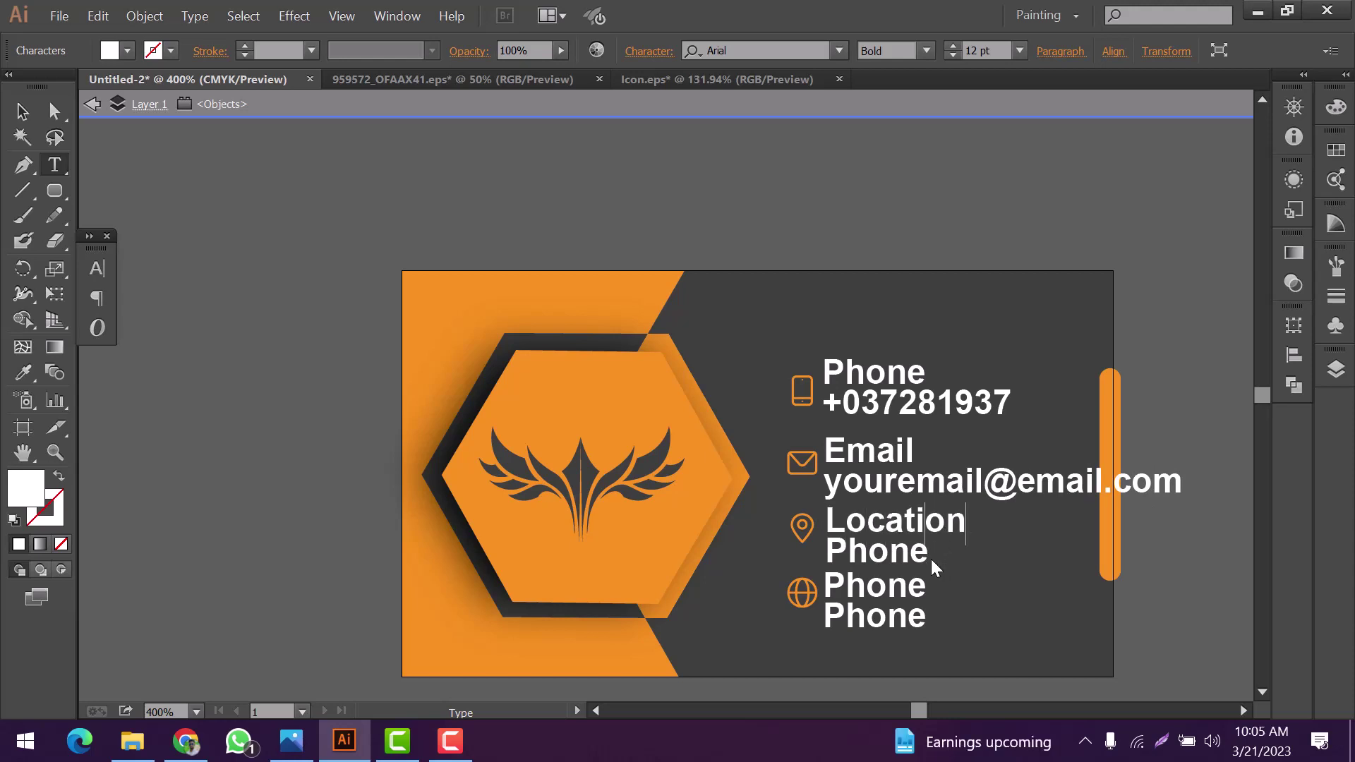
double_click(925, 557)
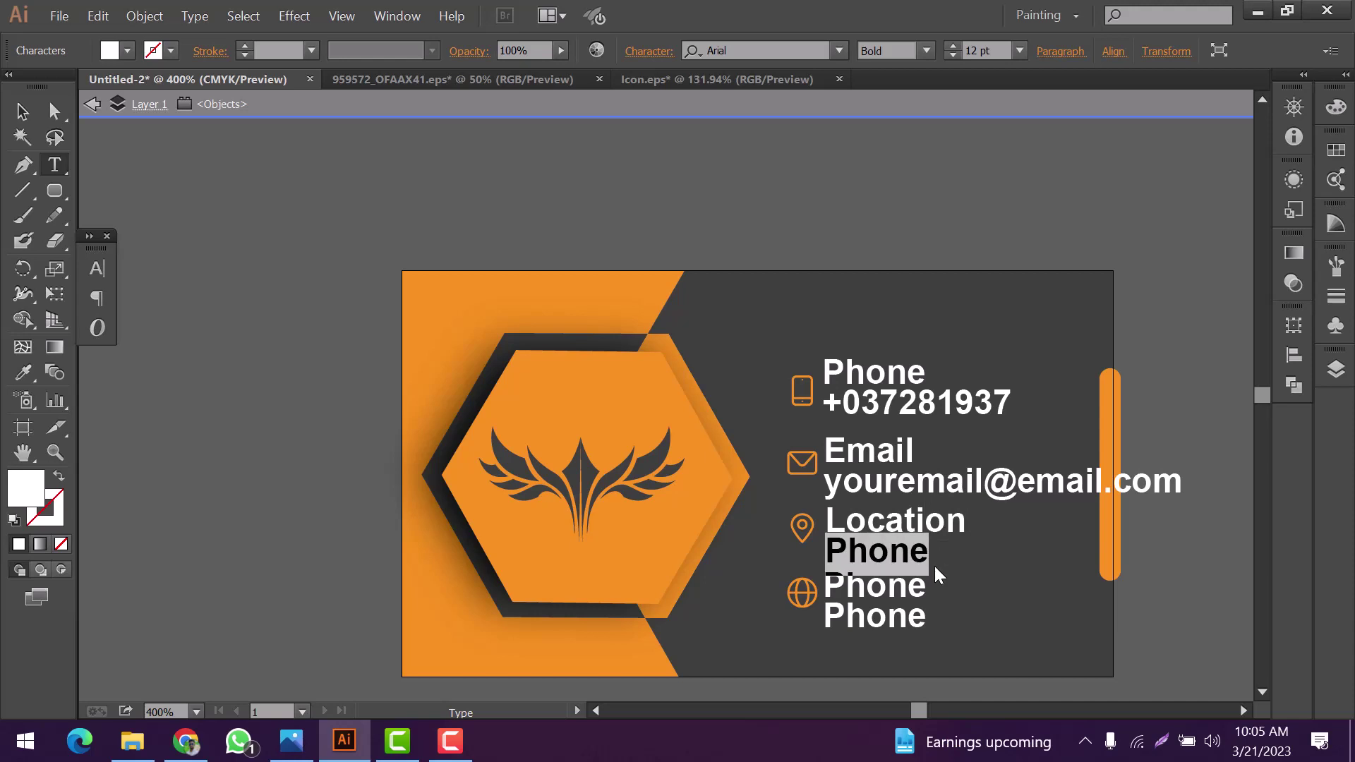
text(Address)
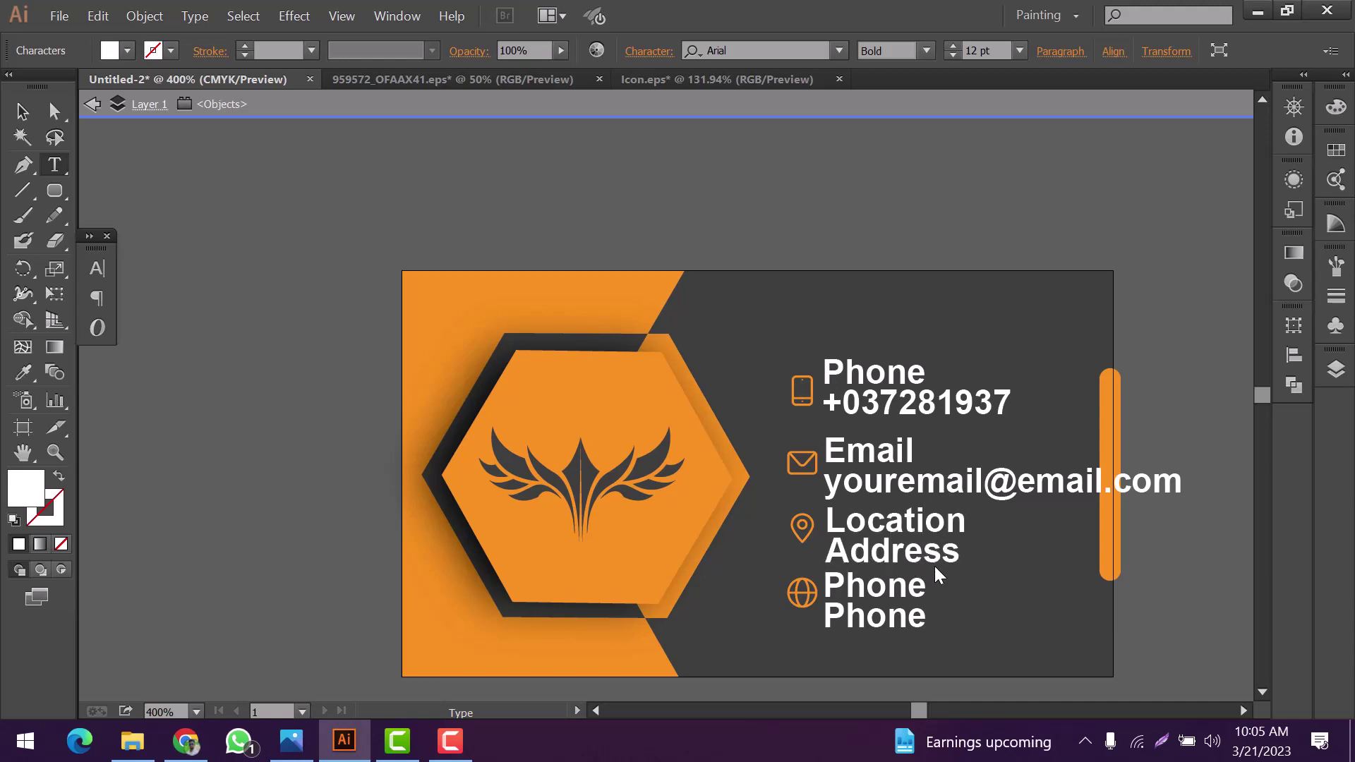
text( Here)
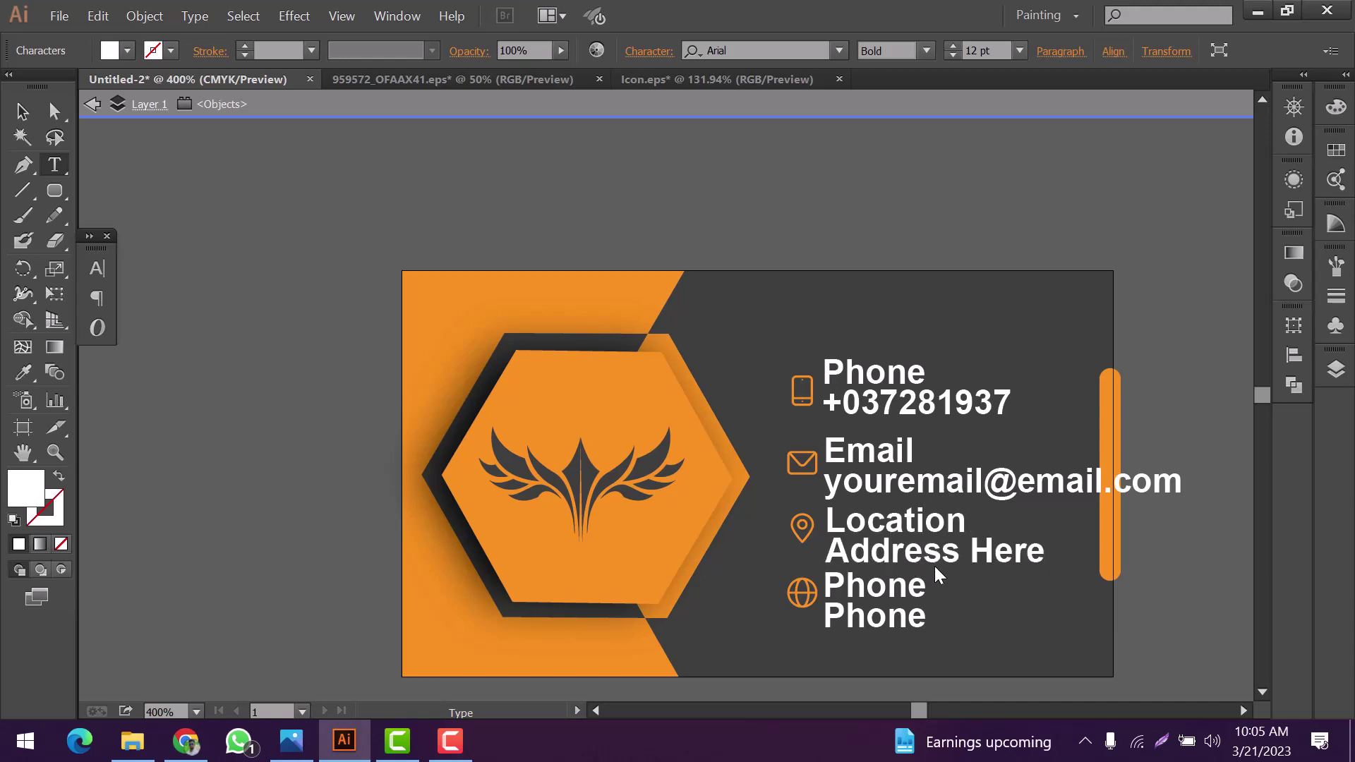
text( city>)
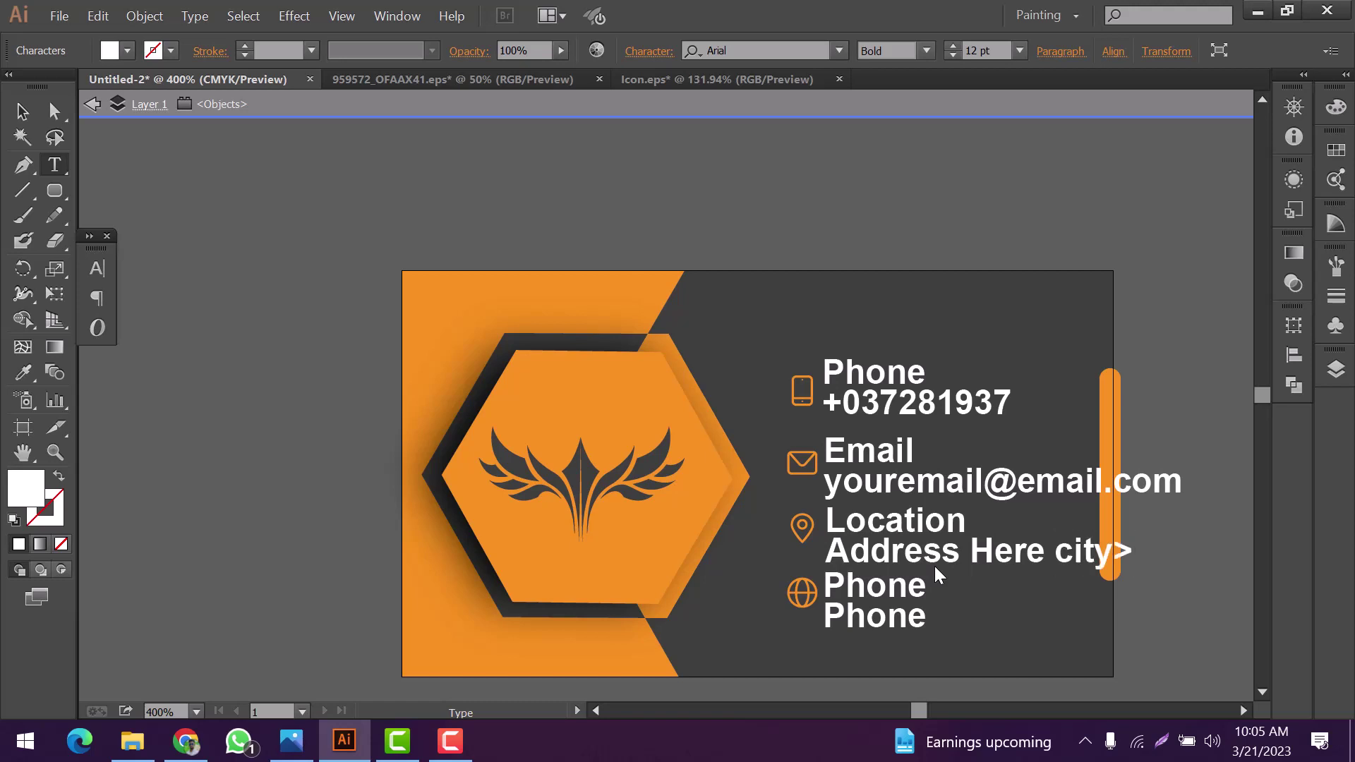
key(BackSpace)
text(.1234)
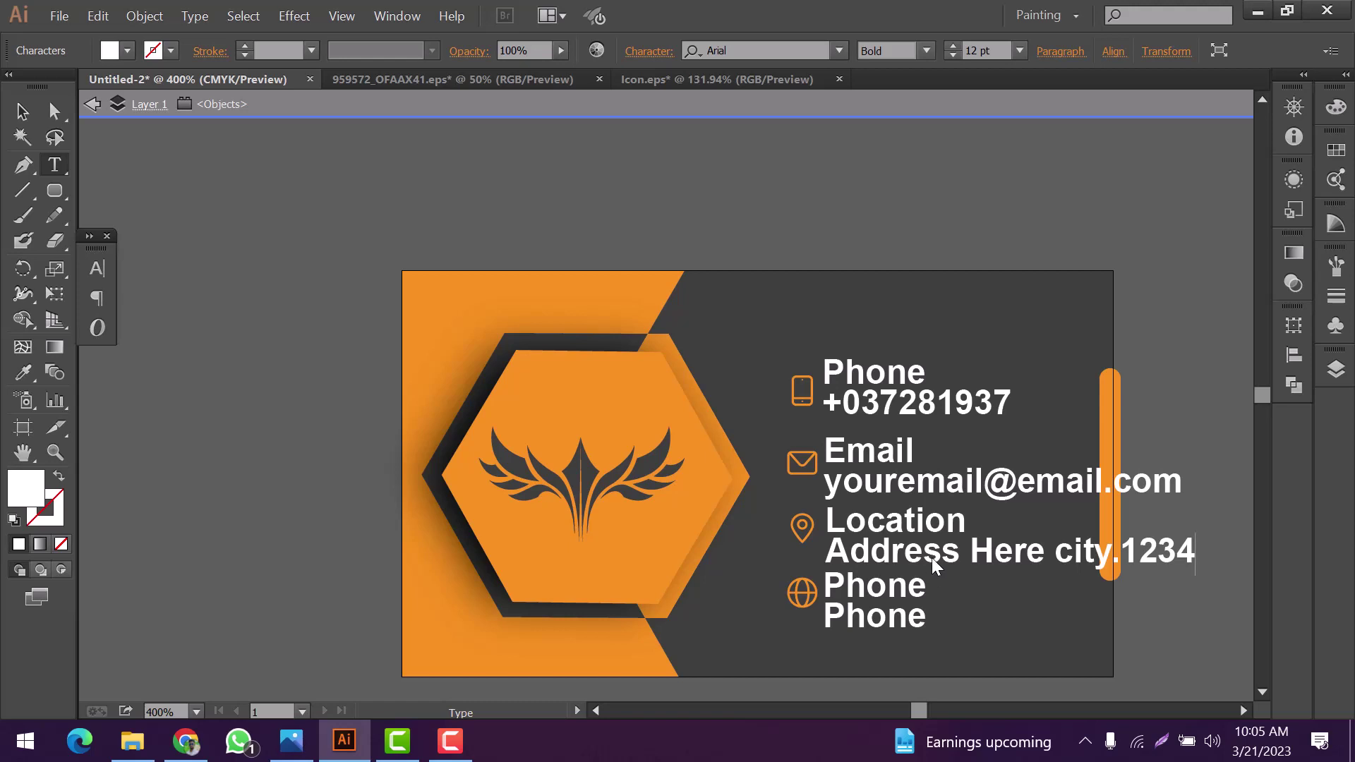
text(.)
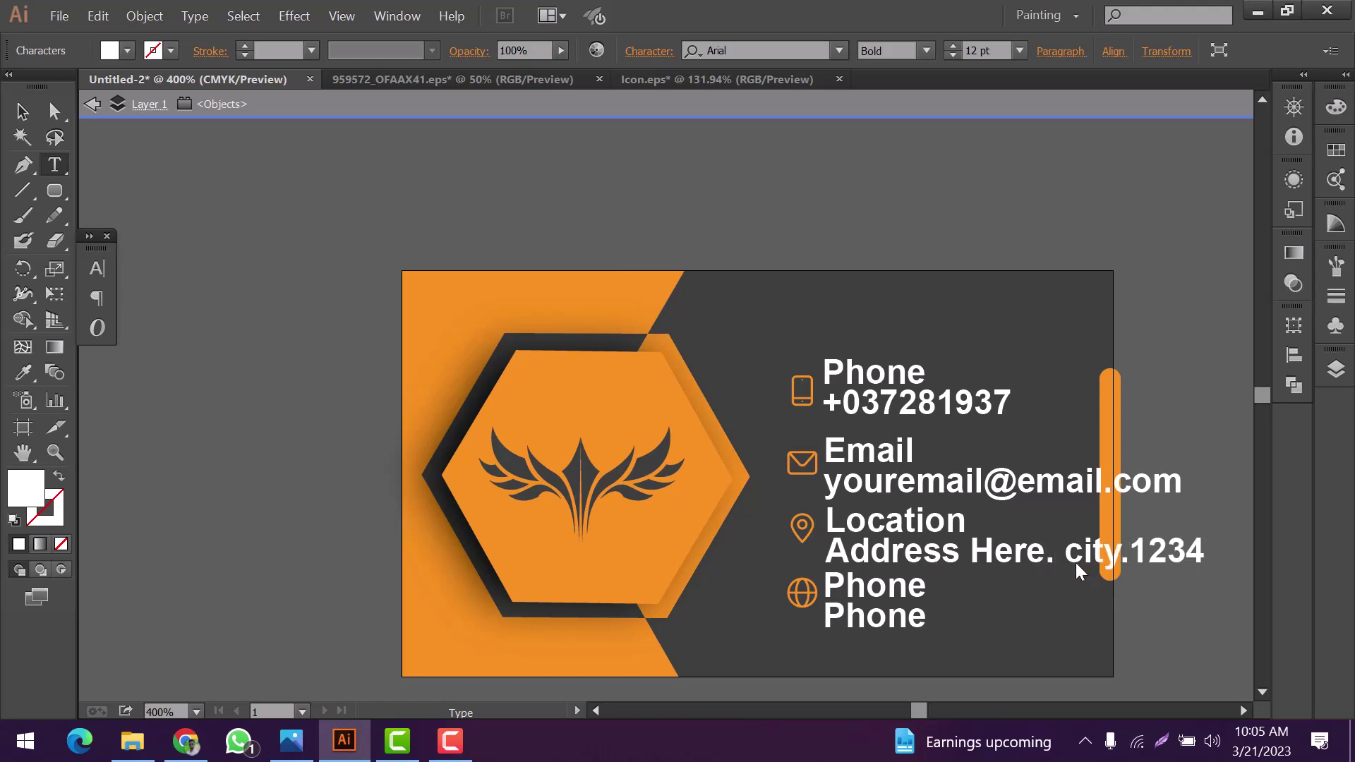
click(1067, 558)
key(BackSpace)
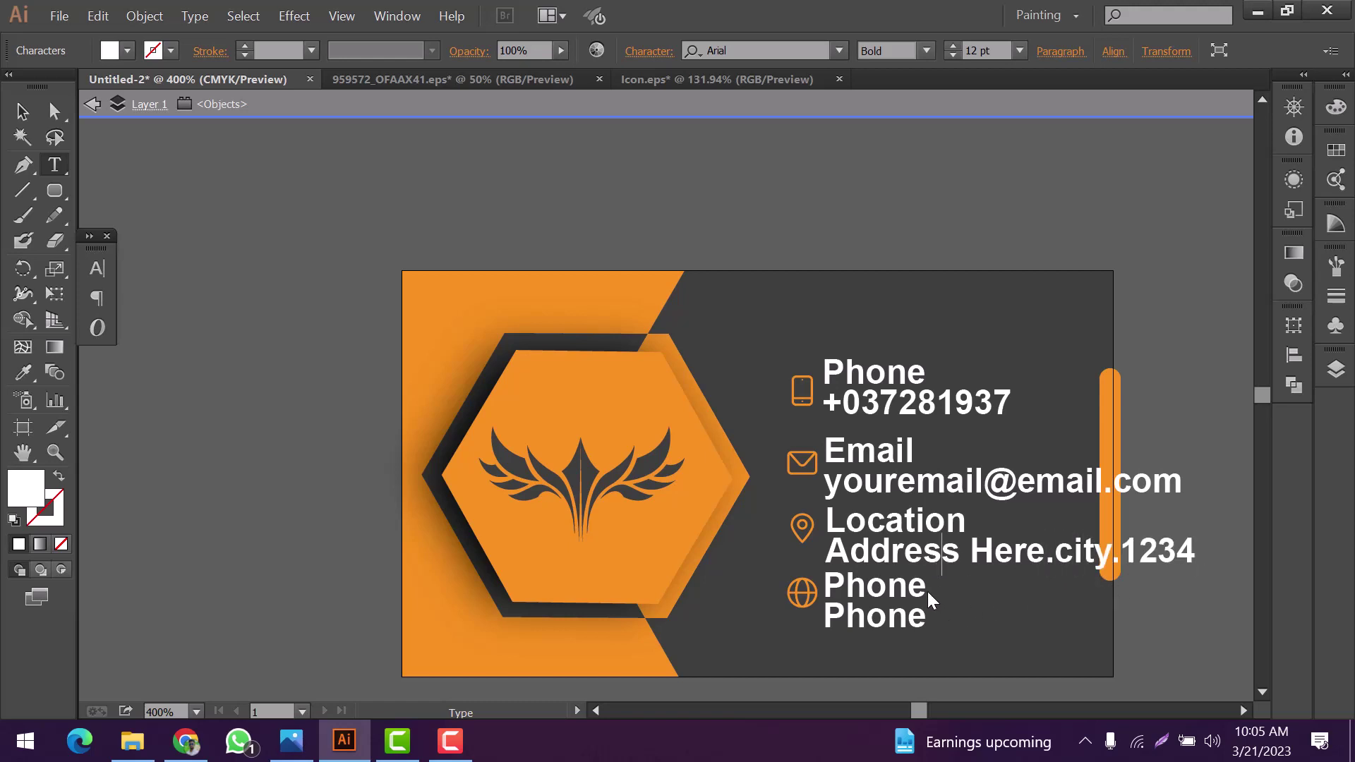
double_click(878, 595)
text(We)
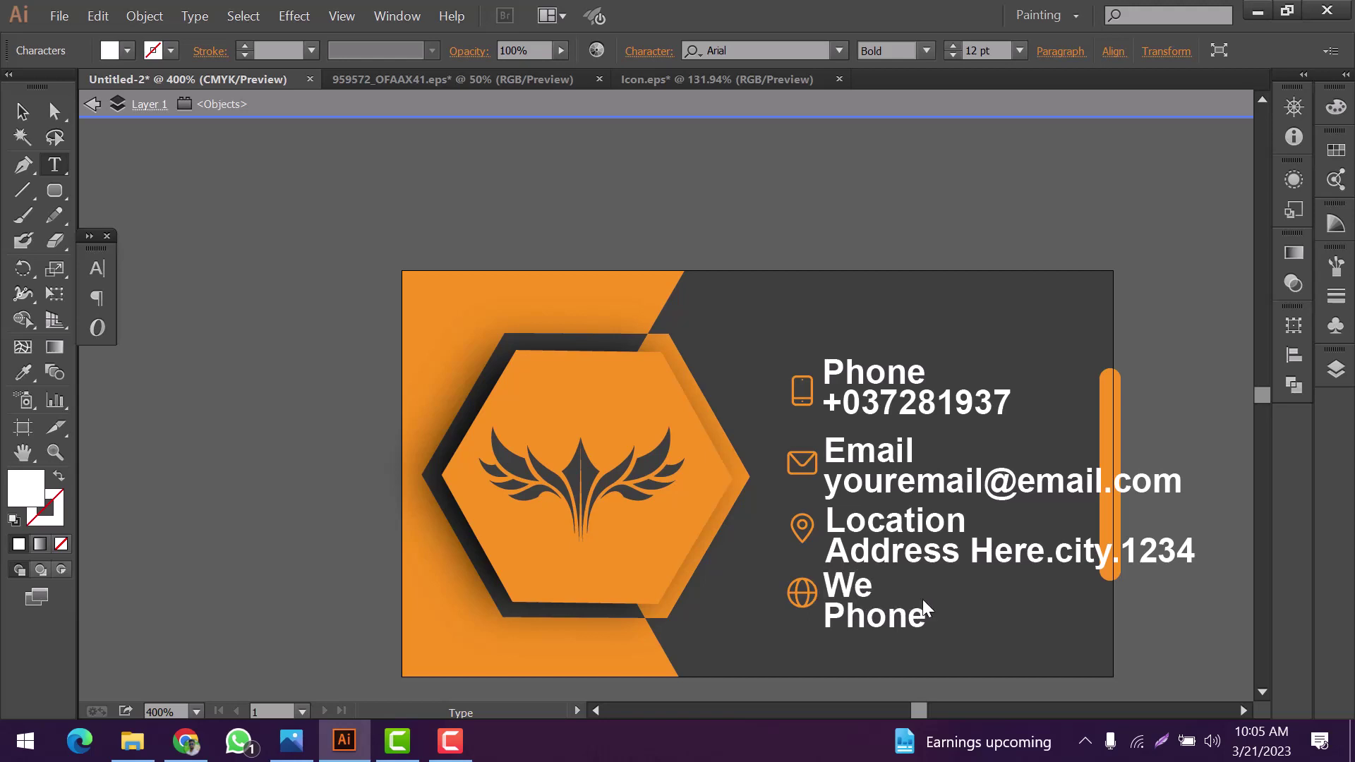
text(bsite)
drag(917, 621, 906, 628)
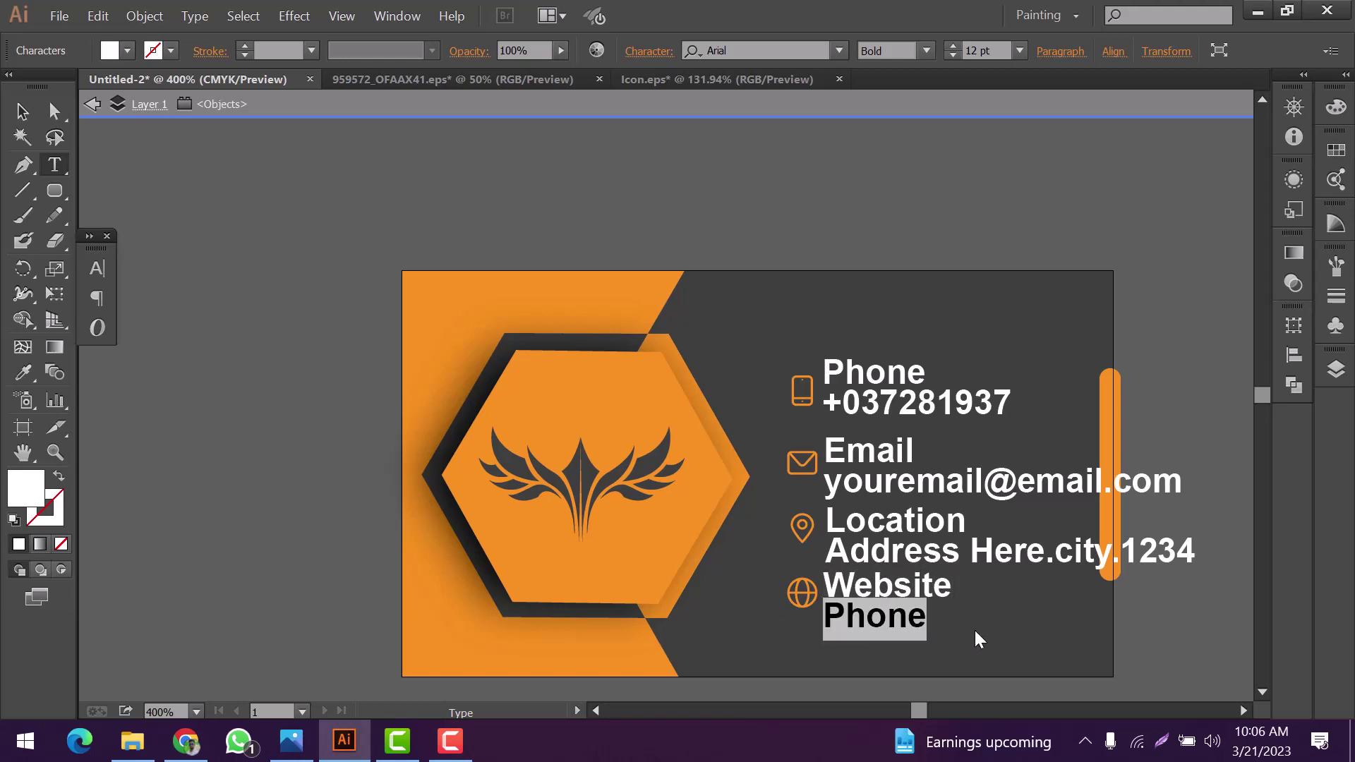
text(www.your)
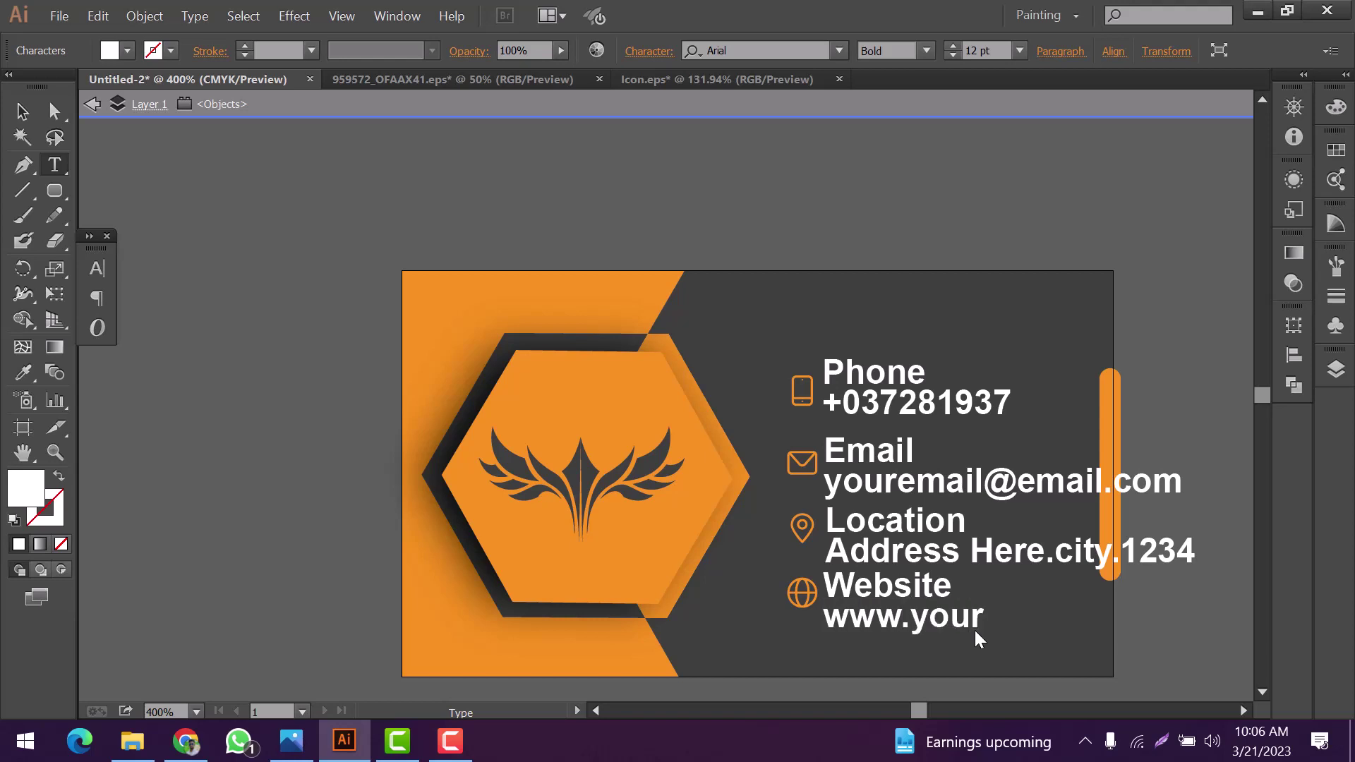
text(websi)
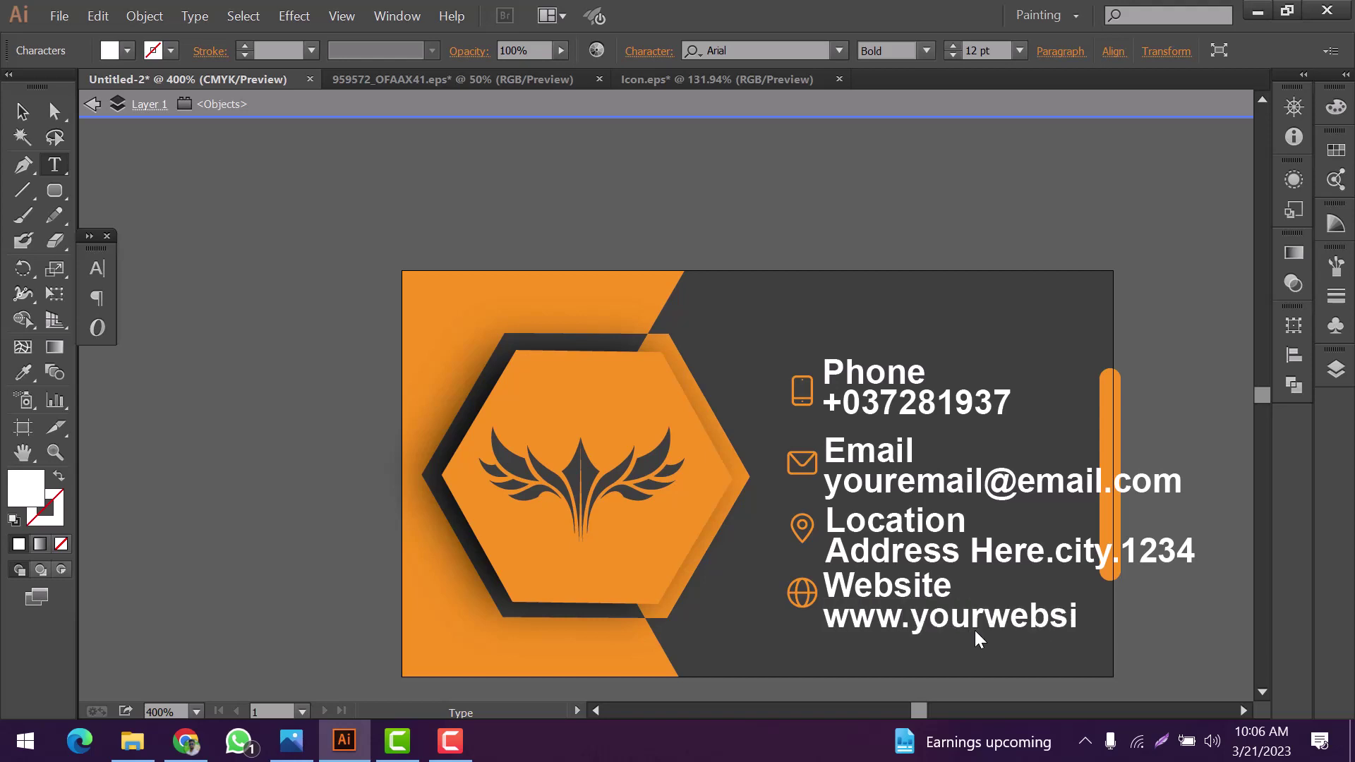
text(te.com)
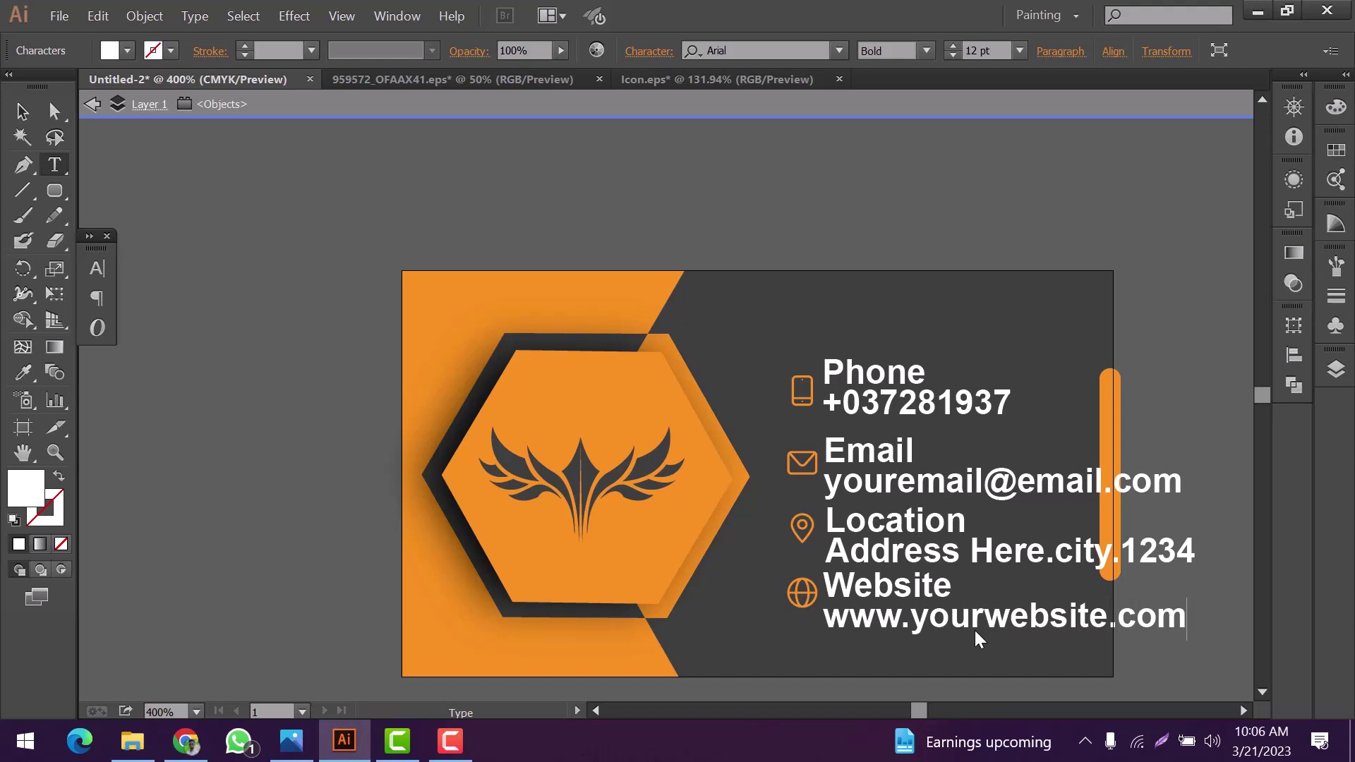
Try to scale down all the contact text lines together so they fit between the icons and the orange edge bar
click(55, 110)
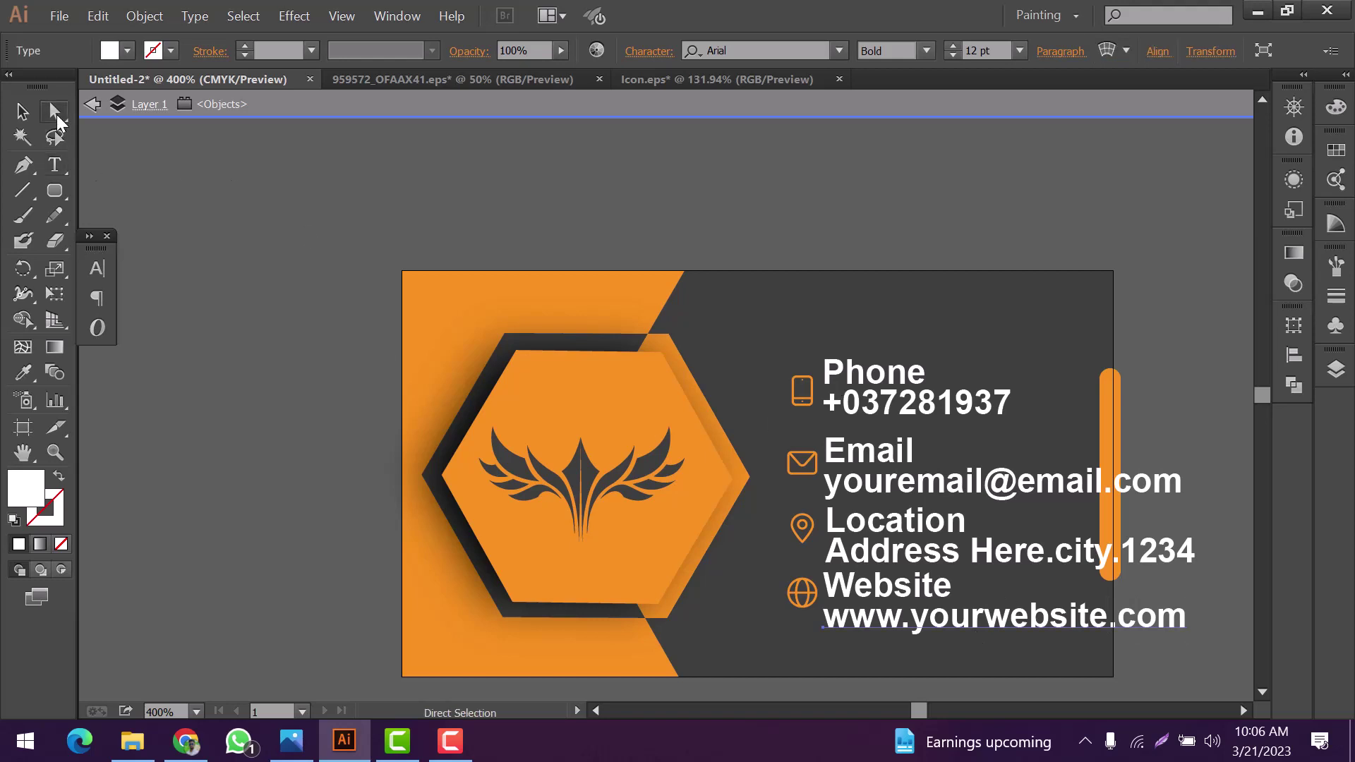
click(804, 599)
click(145, 15)
click(449, 176)
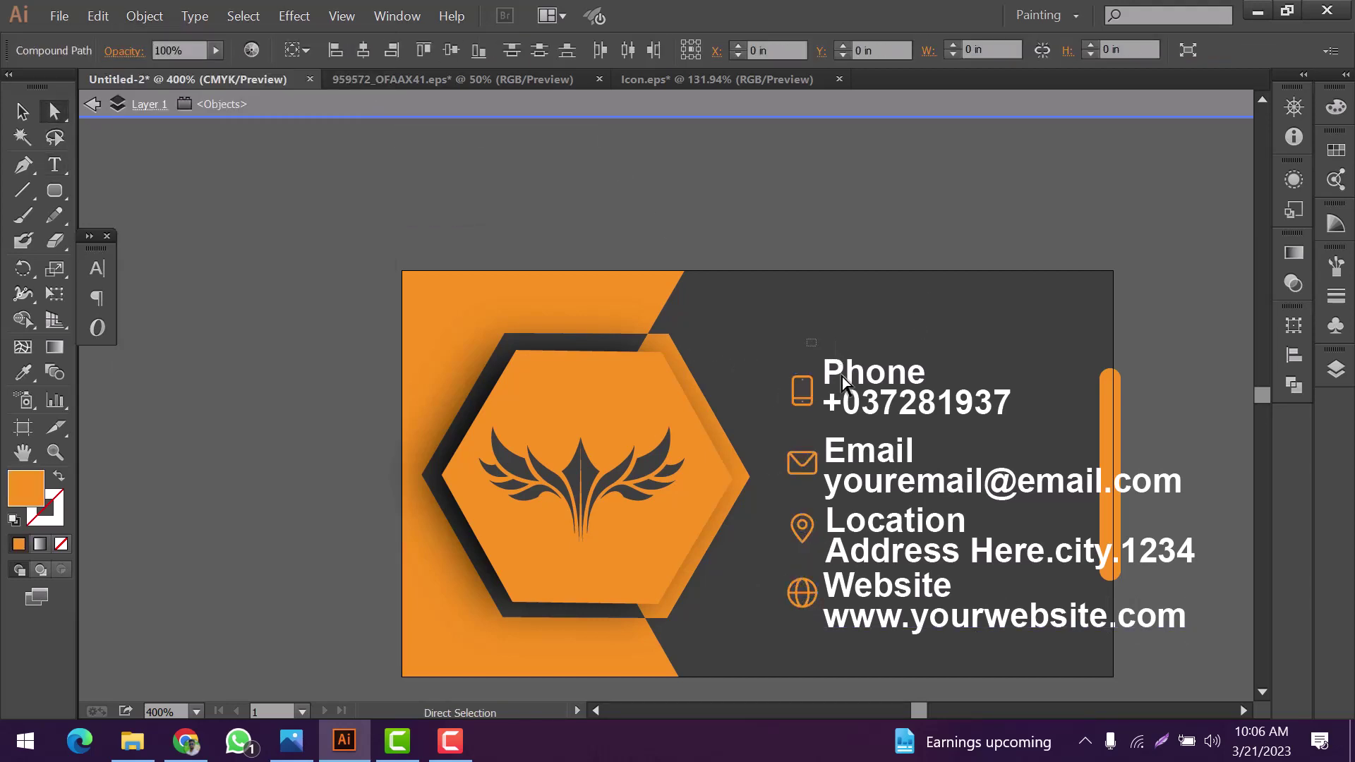
key(ctrl+a)
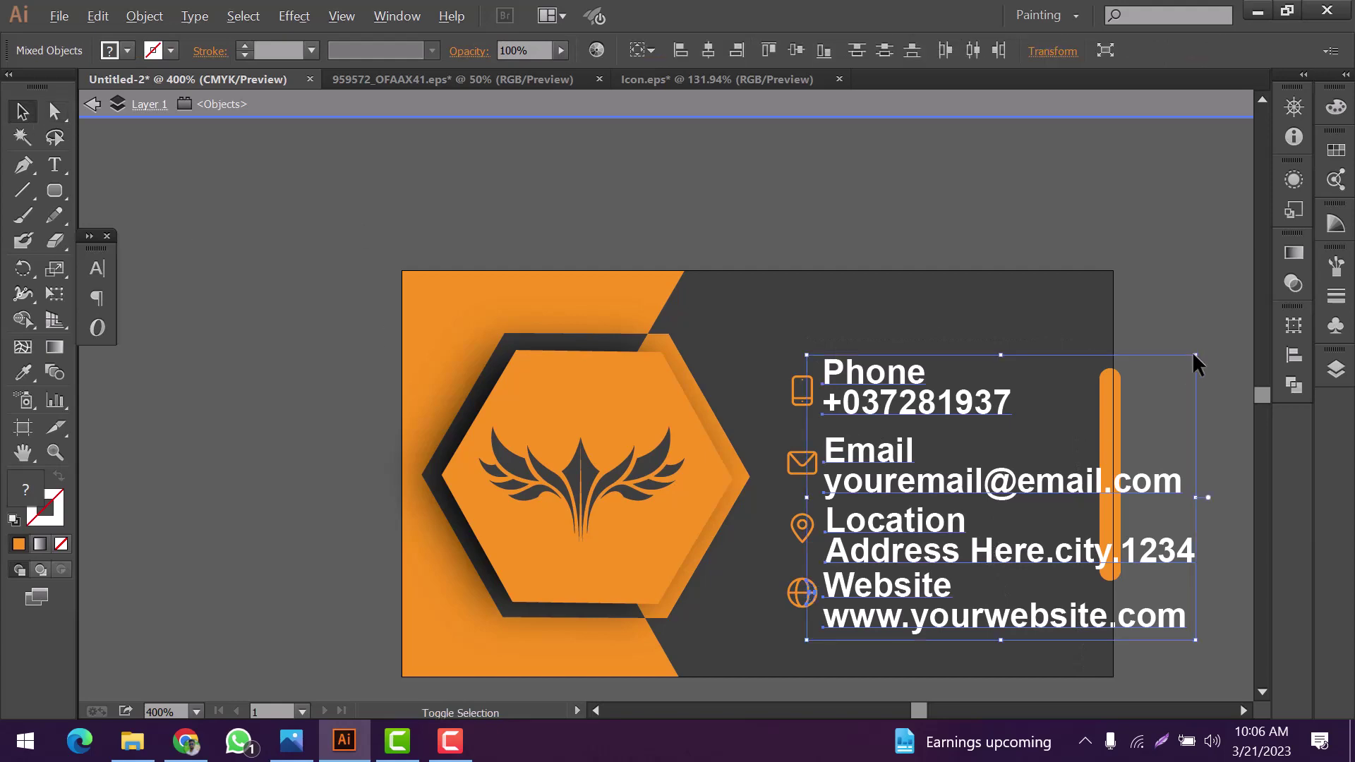
drag(1195, 357, 1062, 403)
drag(875, 424, 882, 399)
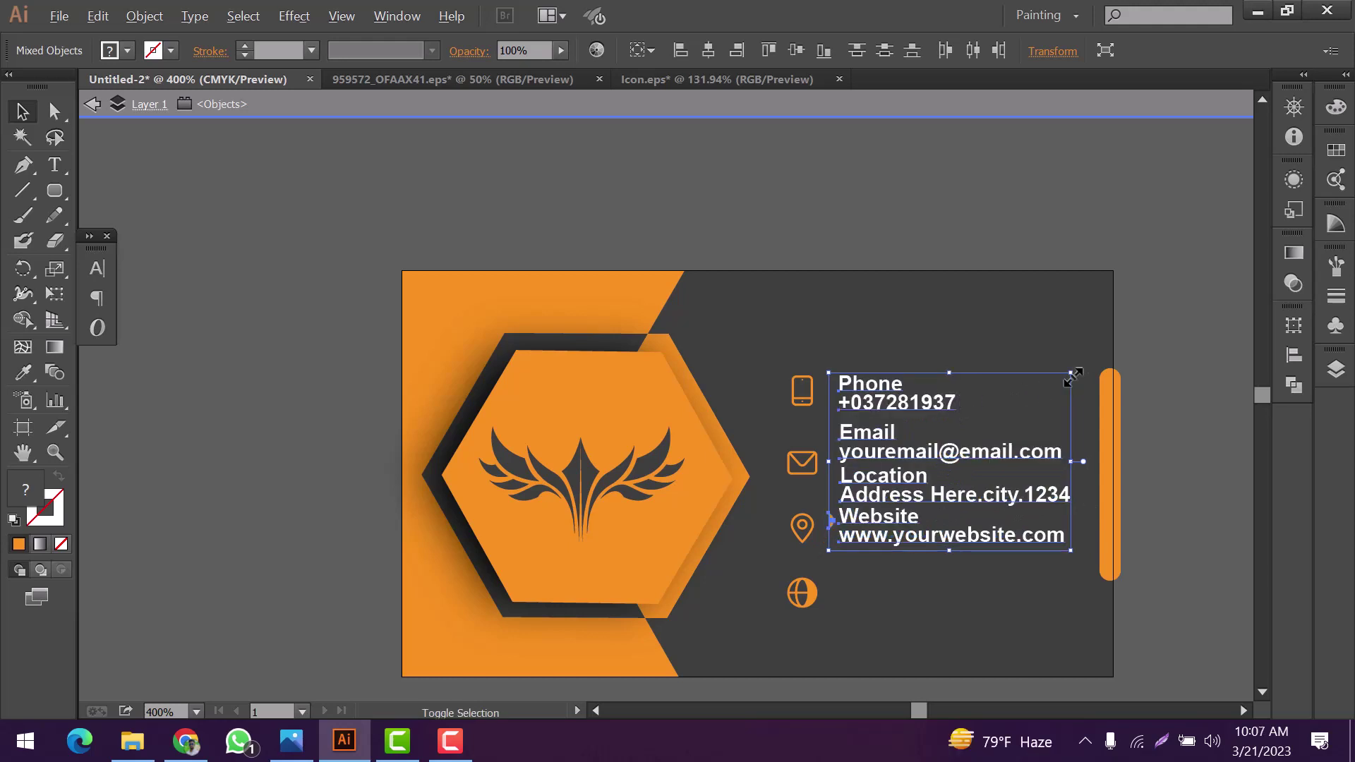
drag(1069, 377, 1052, 368)
click(1009, 389)
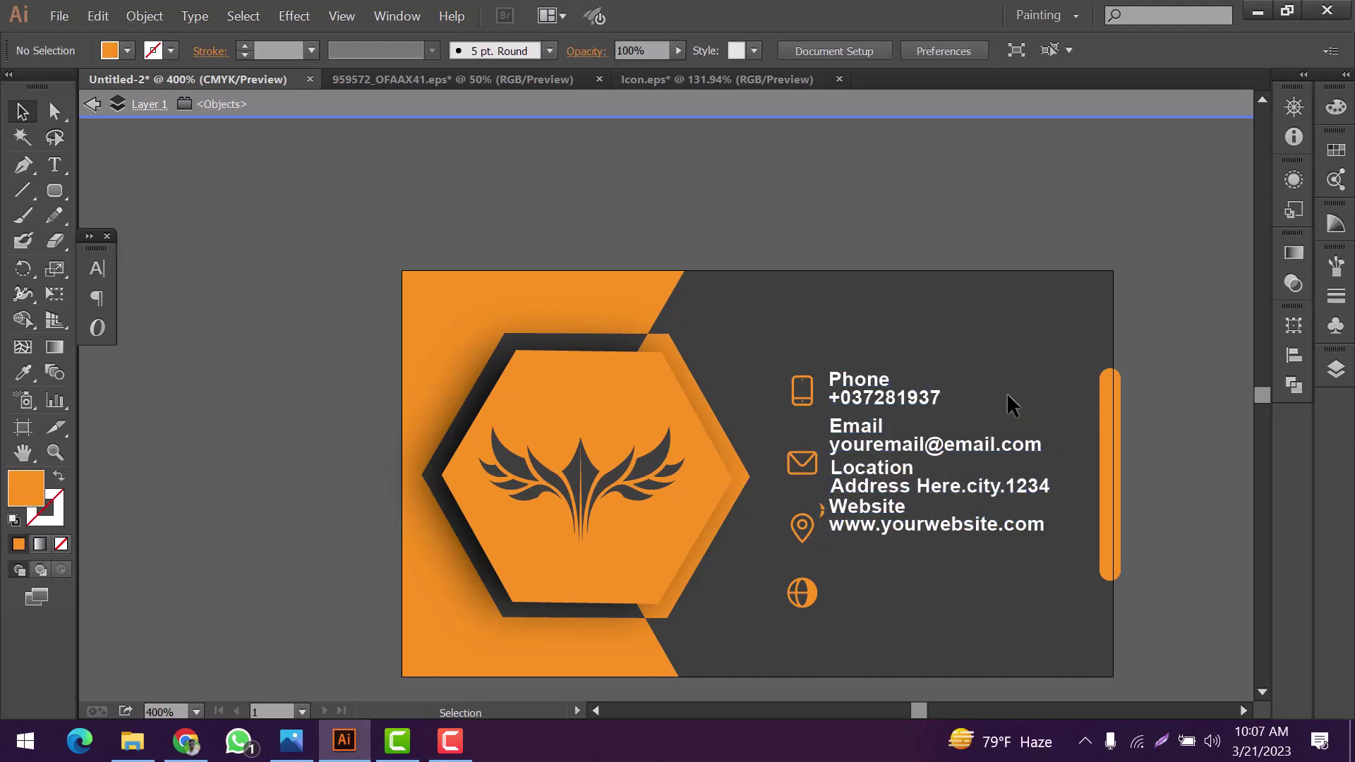
Try to move the two website lines down beside the globe icon
click(871, 443)
click(1072, 520)
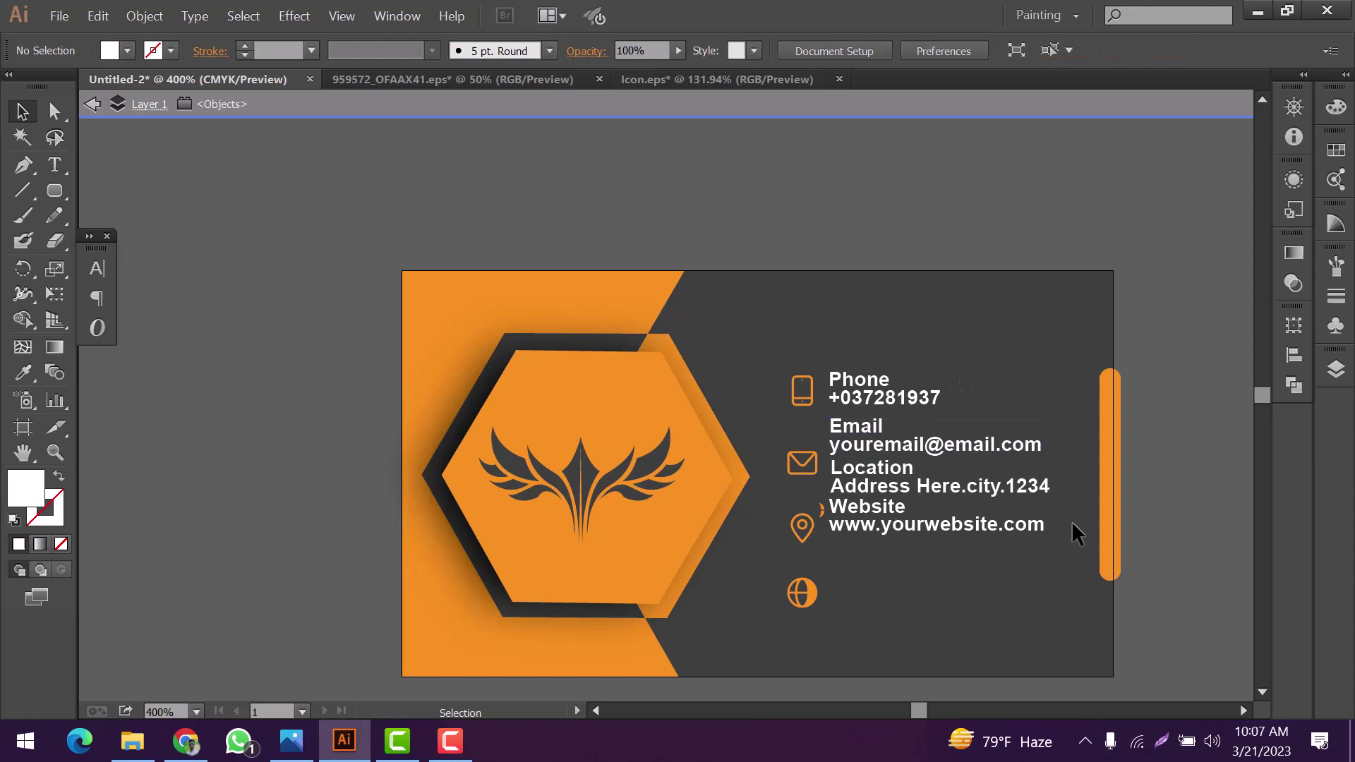
click(925, 525)
click(997, 577)
drag(887, 505, 892, 599)
Restore the globe icon by undoing the earlier scaling and moves, and scale only the contact text lines down to 5.69 pt
click(822, 506)
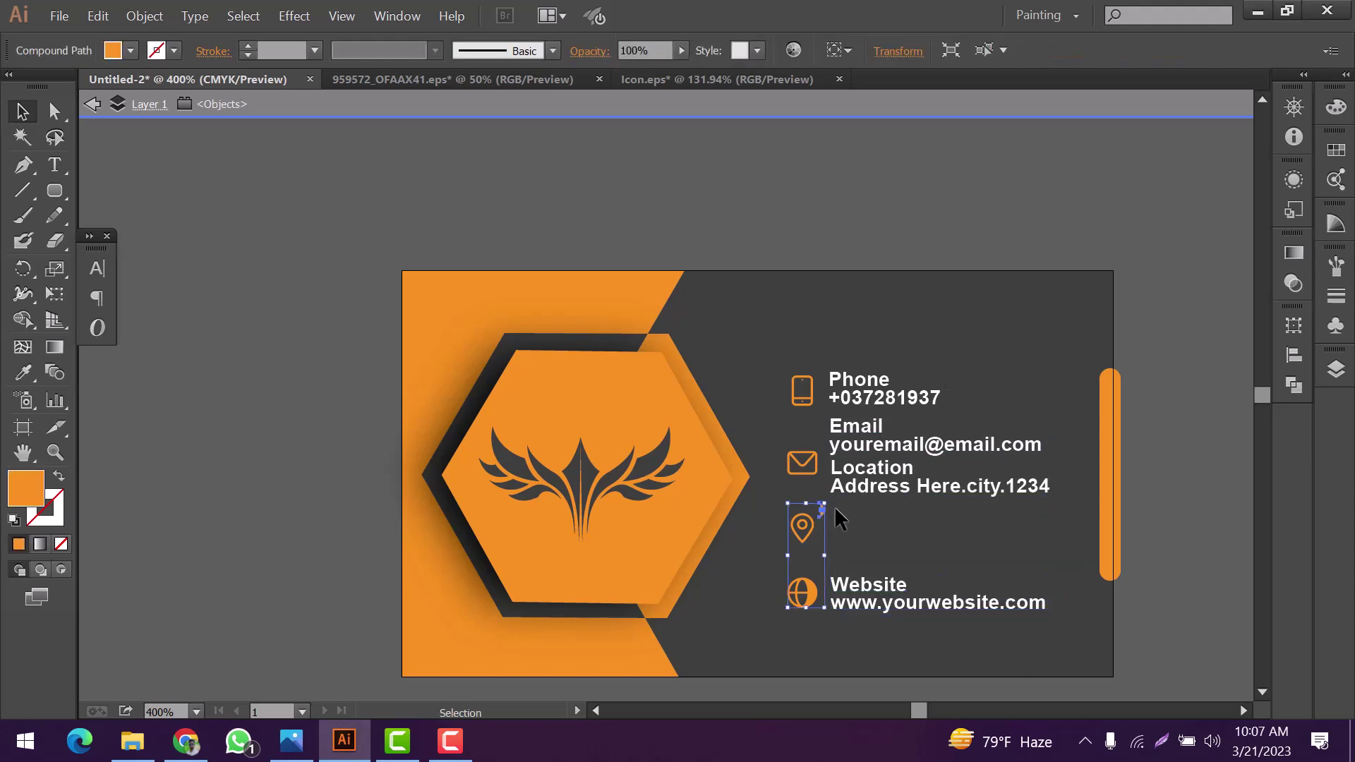
click(825, 515)
double_click(825, 517)
double_click(843, 544)
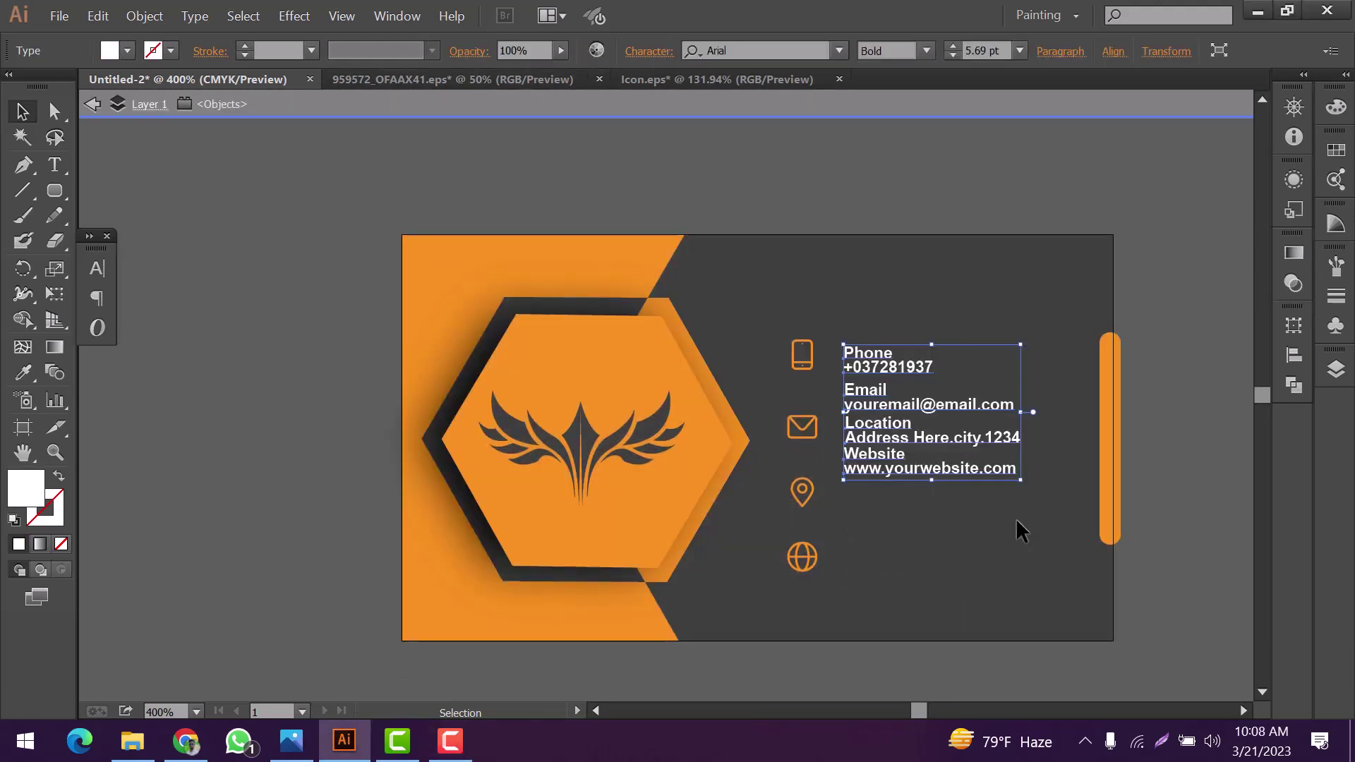
Spread the Website, Location, Email and Phone text pairs vertically so each sits beside its matching icon
double_click(992, 521)
scroll(992, 518, up, 1)
drag(783, 422, 781, 559)
drag(796, 375, 784, 465)
drag(799, 317, 792, 362)
drag(783, 287, 787, 280)
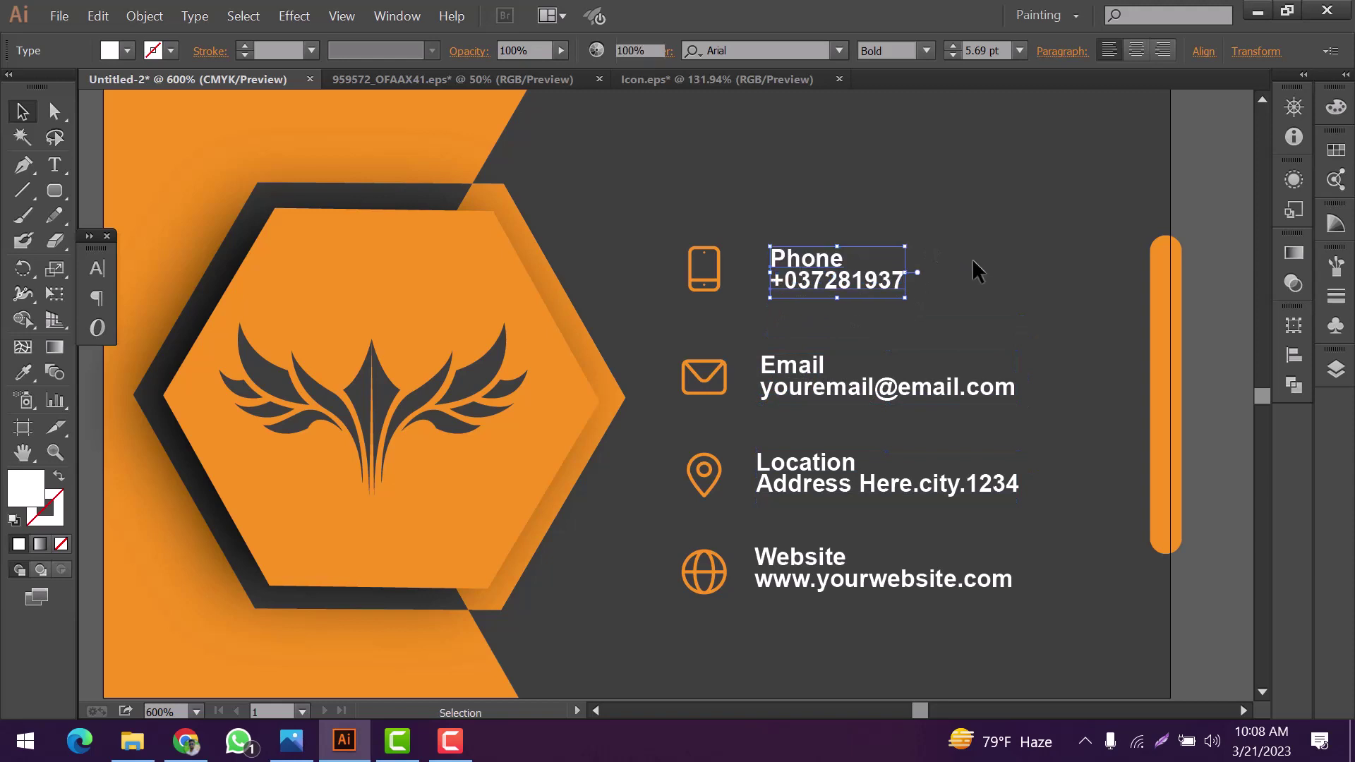
click(966, 278)
scroll(964, 276, left, 2)
scroll(920, 252, up, 1)
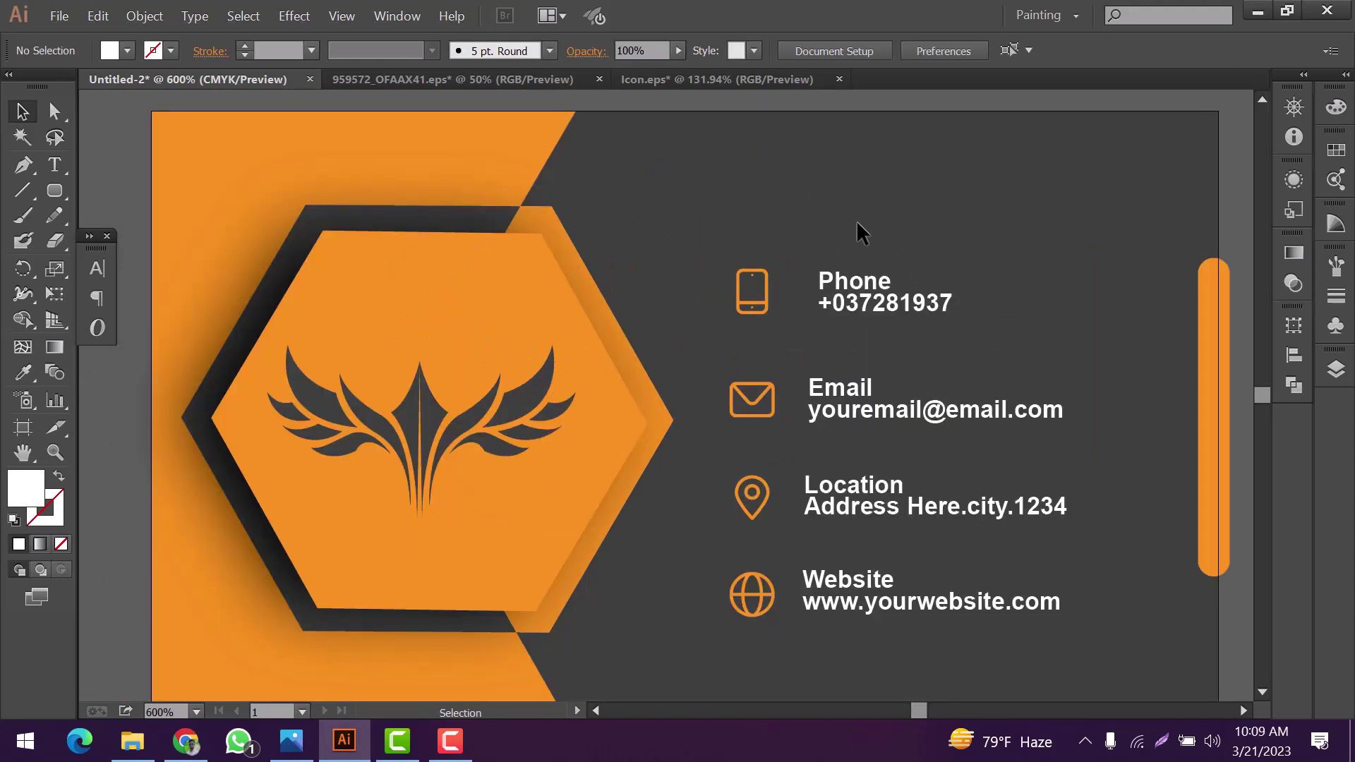
click(762, 291)
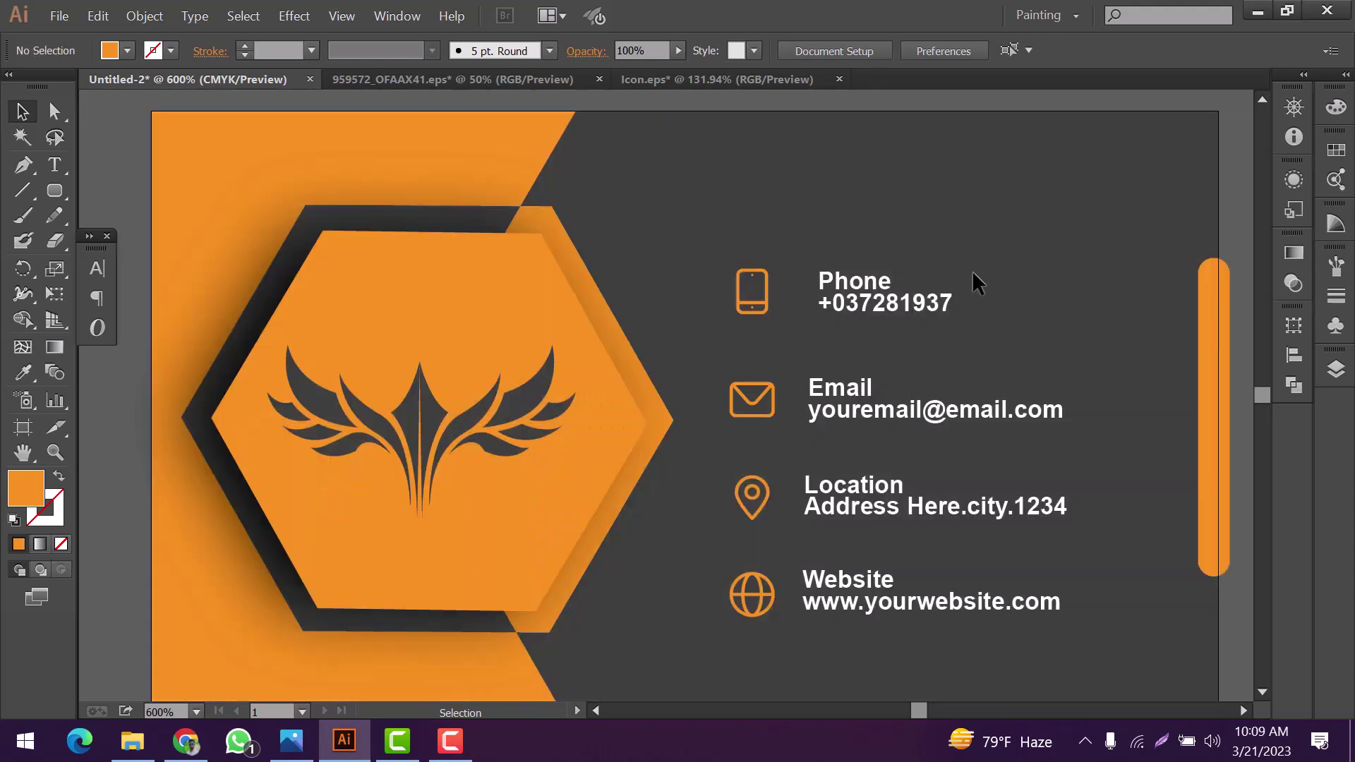
click(960, 302)
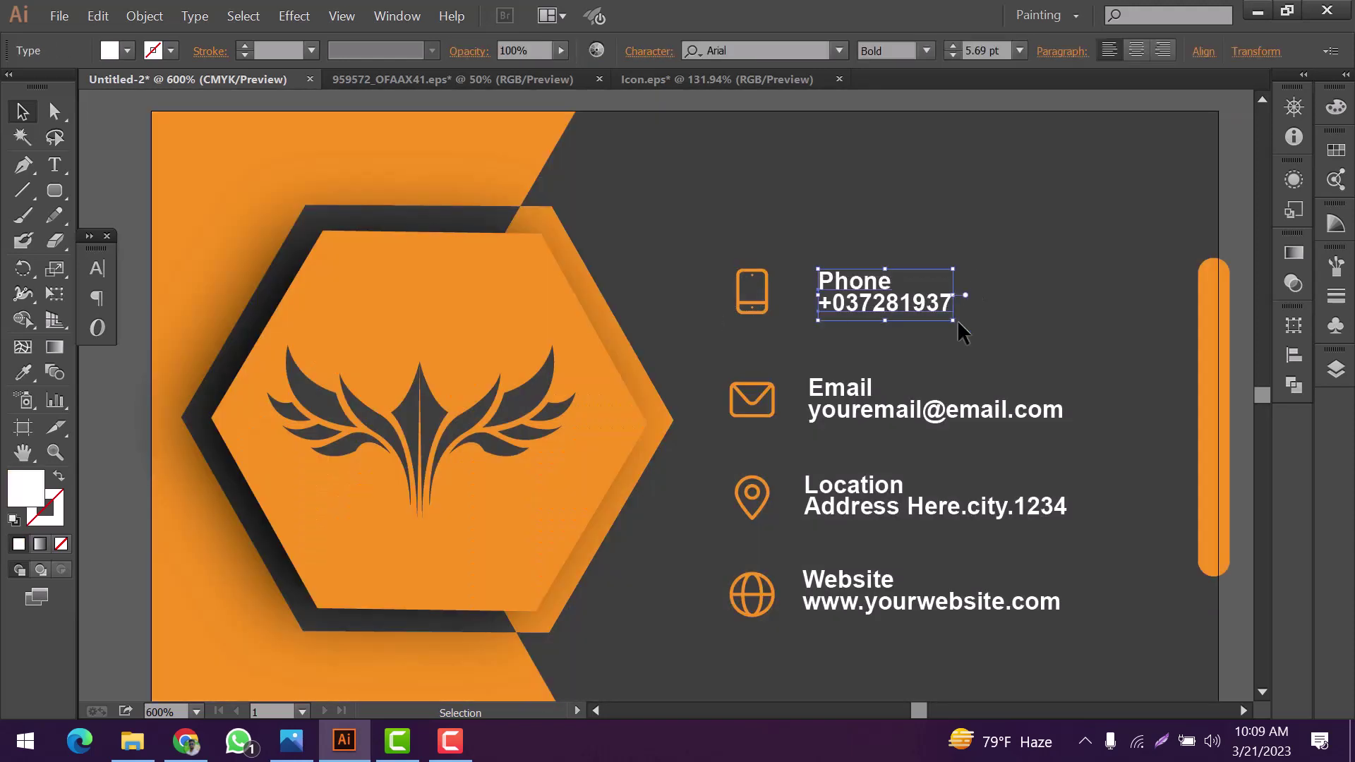
click(971, 310)
Draw a thin vertical bar about 0.009 by 0.141 in between the phone icon and its text, sample the orange fill, and nudge it up
scroll(973, 311, down, 1)
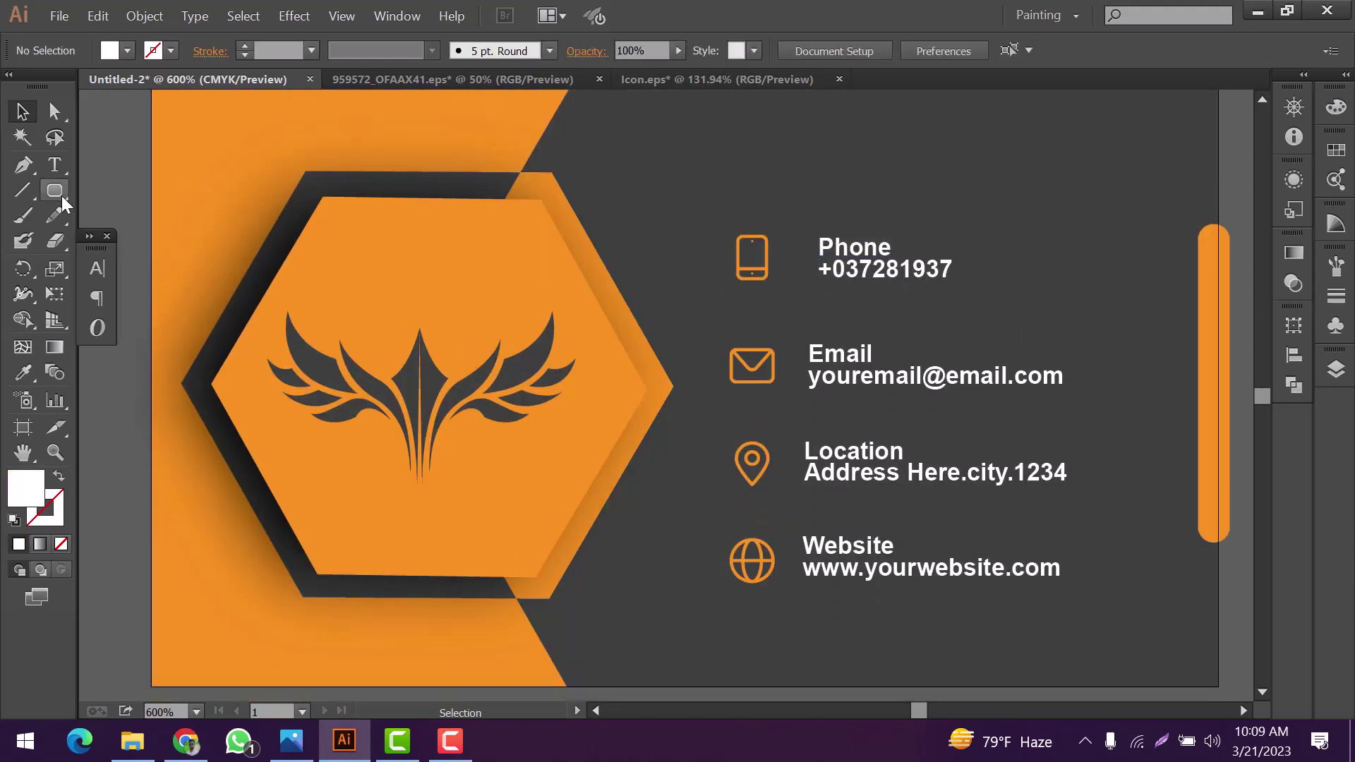
click(49, 198)
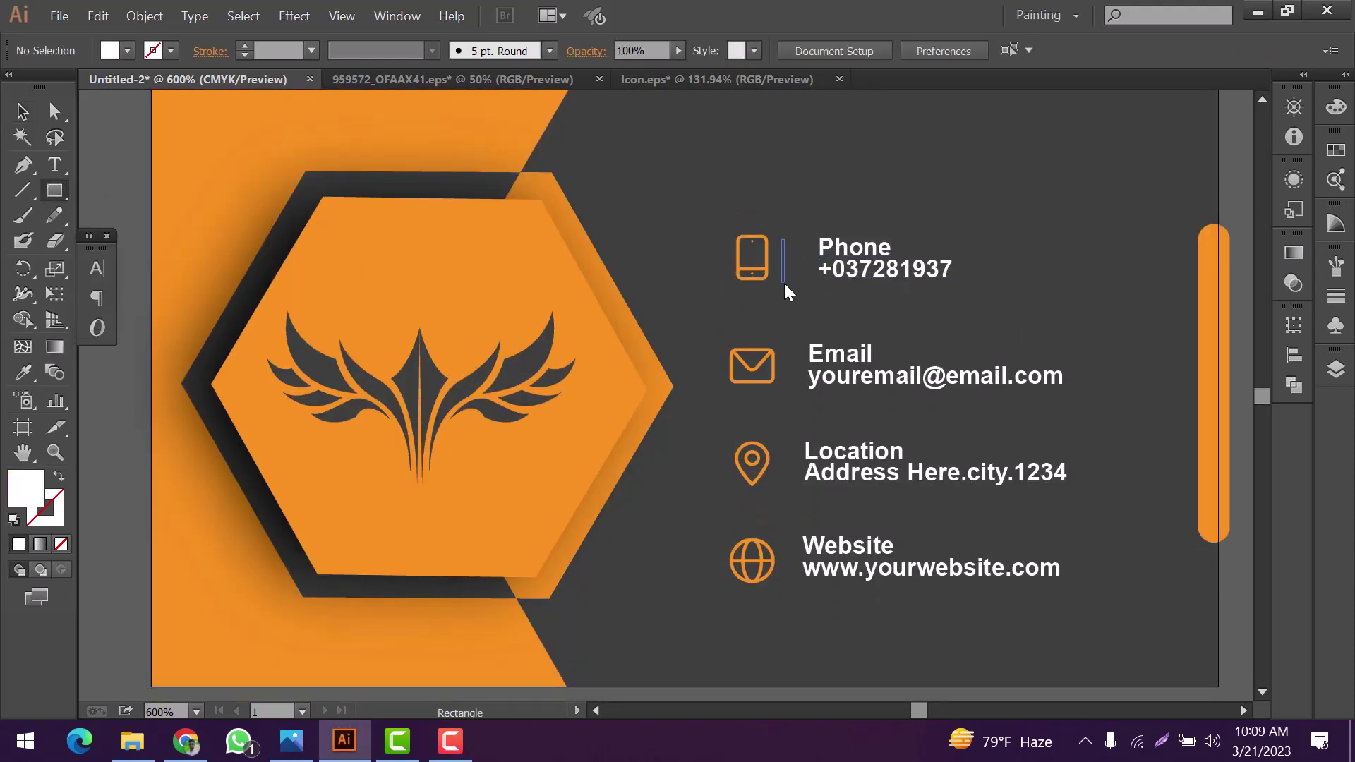
drag(785, 282, 785, 282)
click(24, 371)
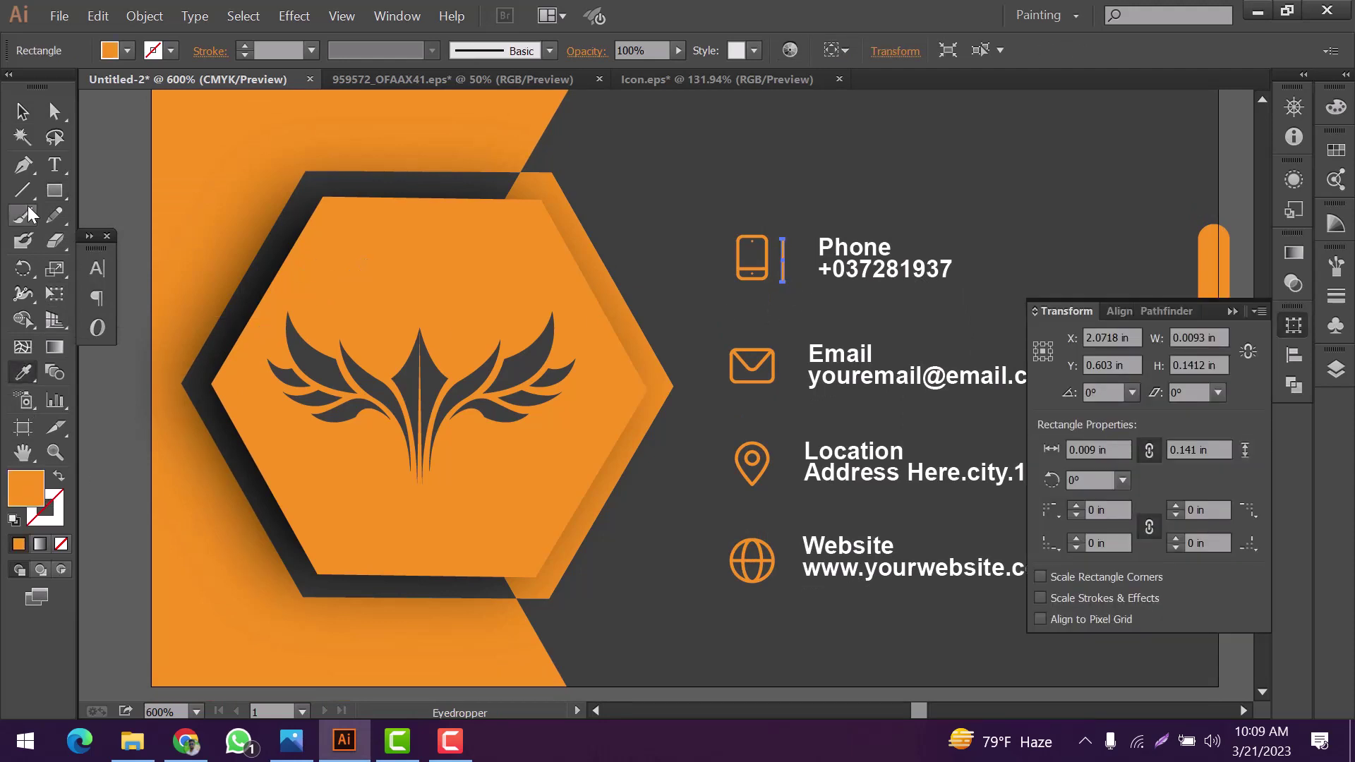
key(v)
key(Up)
click(592, 224)
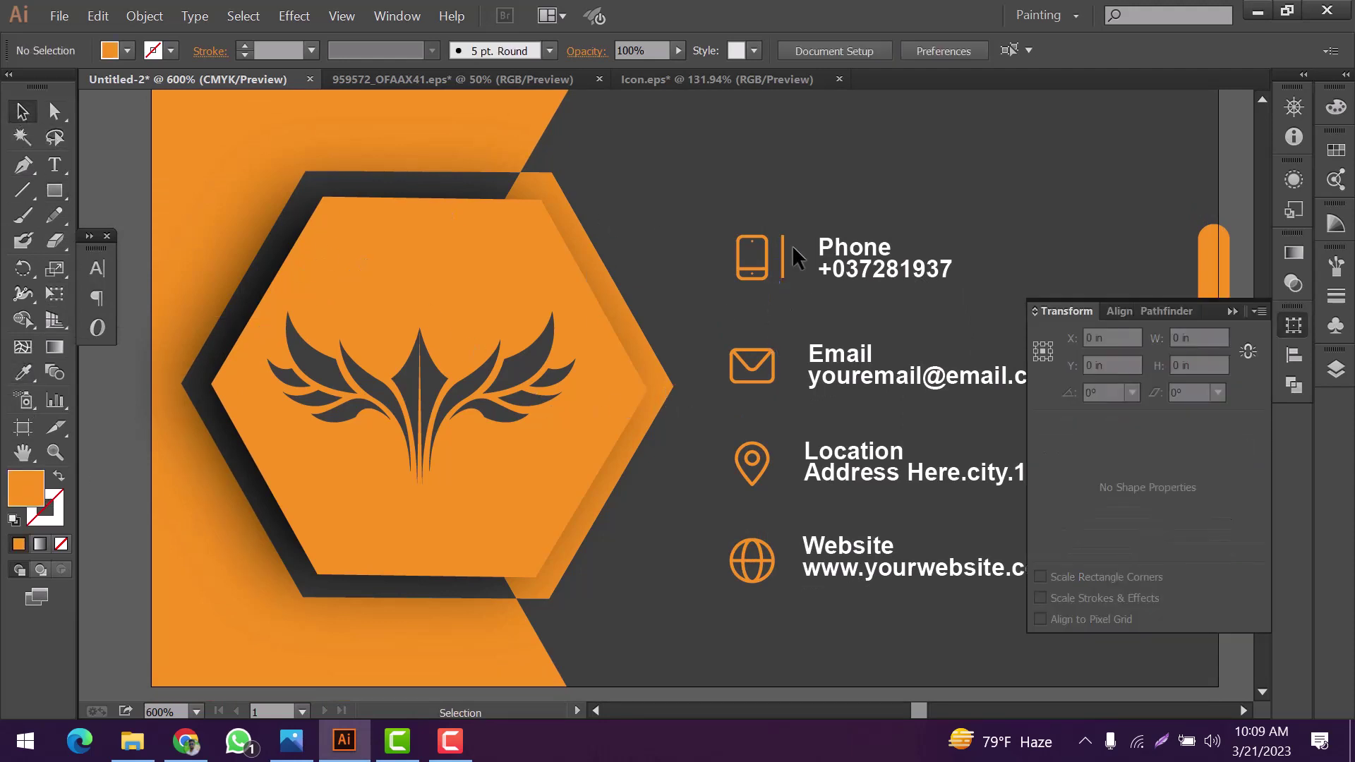
Copy the orange divider bar from the phone row down beside the email, location and globe icons
click(783, 264)
drag(783, 265, 788, 379)
drag(787, 378, 781, 464)
drag(780, 465, 789, 561)
Select all four divider bars and align them horizontally in one straight column
drag(768, 217, 780, 542)
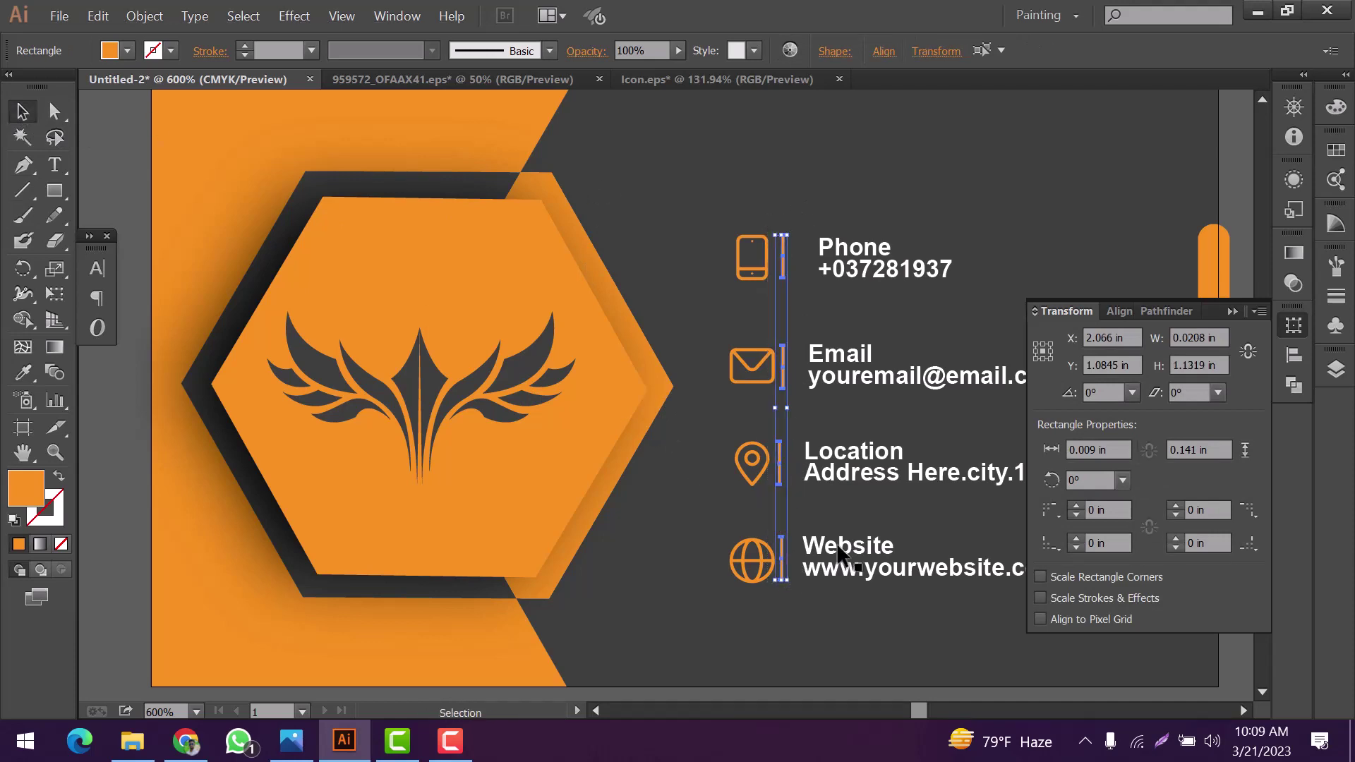
click(1296, 357)
click(1085, 361)
click(966, 303)
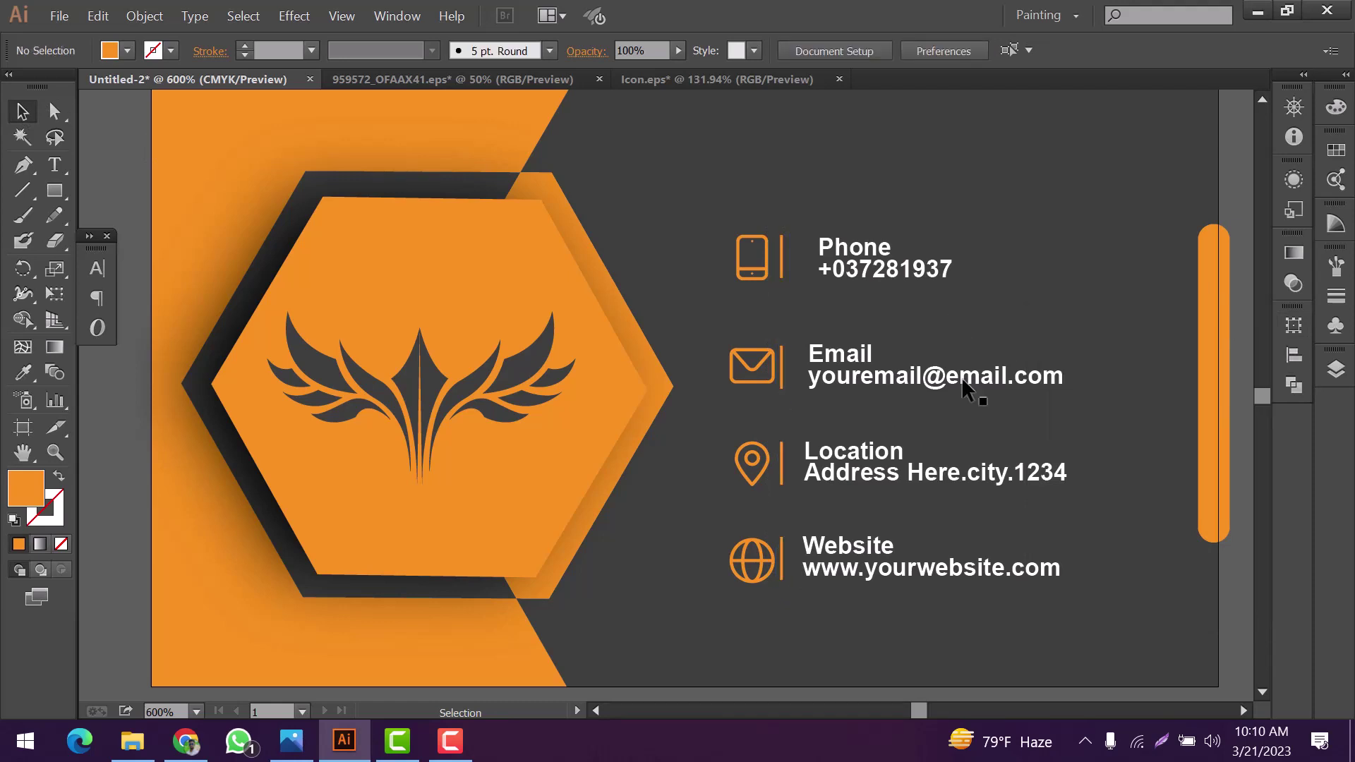
Draw a thin horizontal rectangle about 0.588 by 0.014 in beneath the phone number as an underline
scroll(961, 376, down, 1)
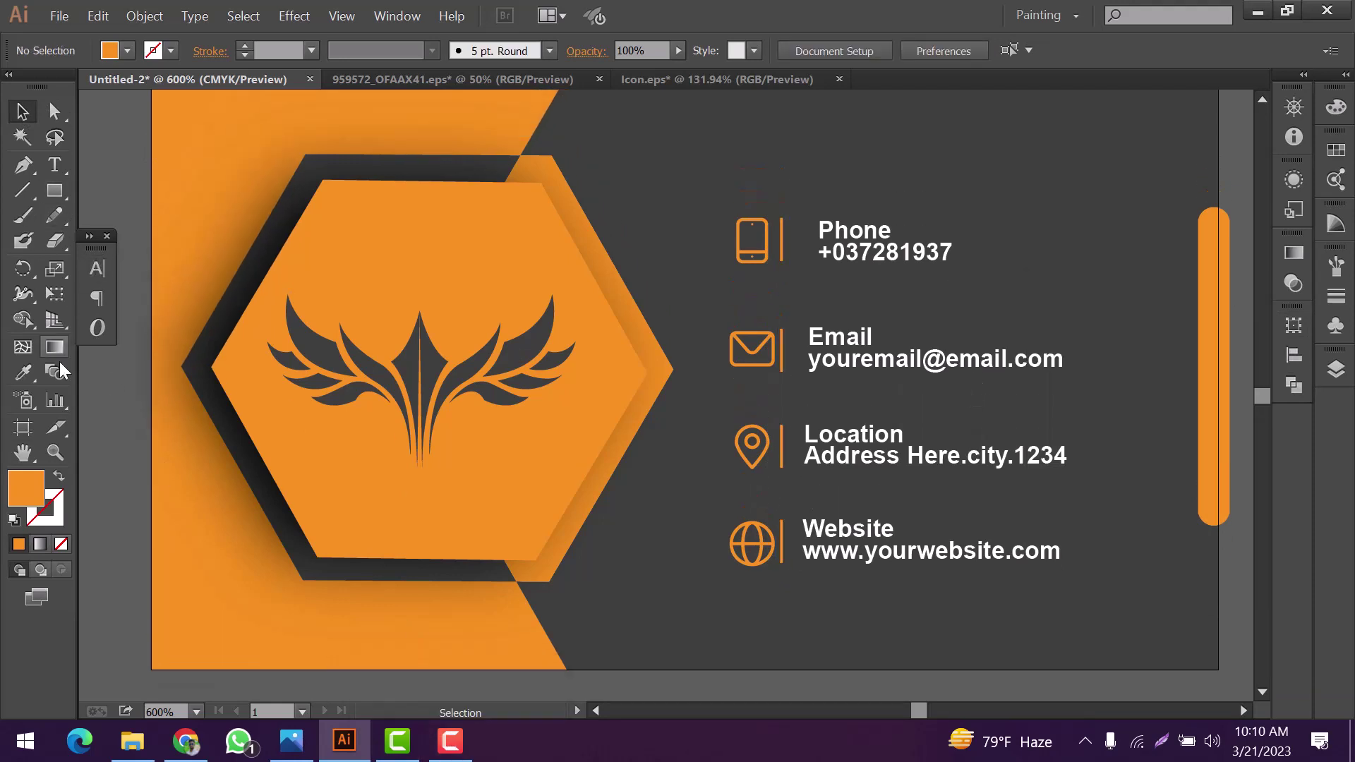
key(m)
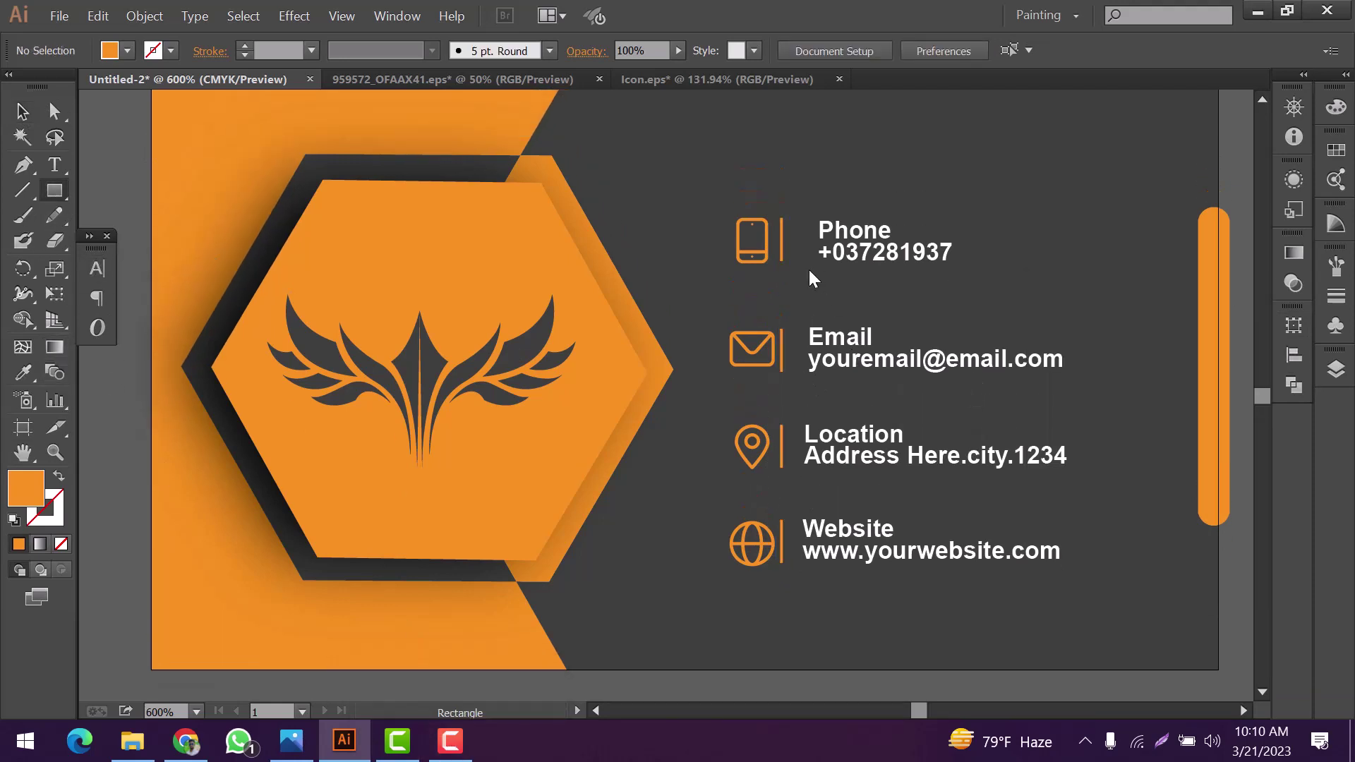
drag(989, 274, 989, 273)
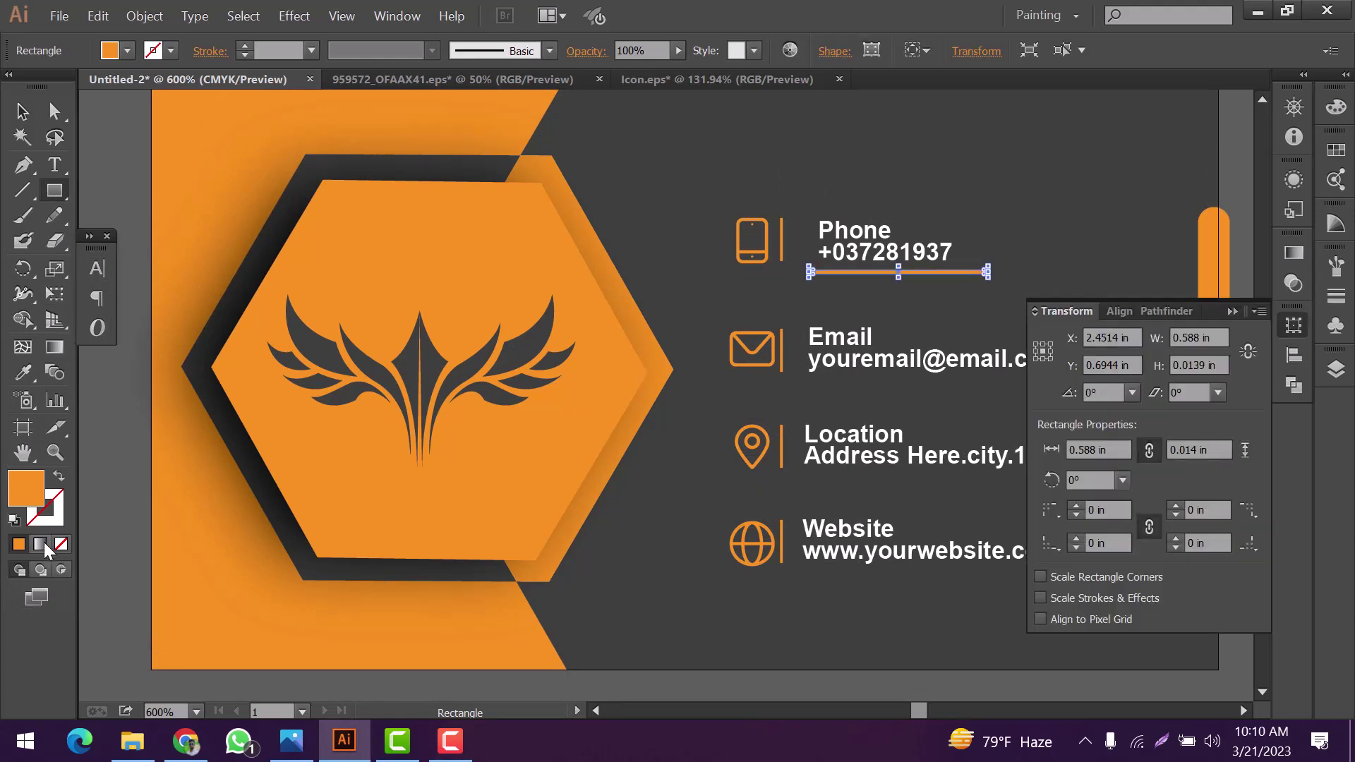
Try the Fading Sky and White, Black gradients on the phone underline, and sample the card's solid orange fill back onto it
click(40, 544)
click(1063, 269)
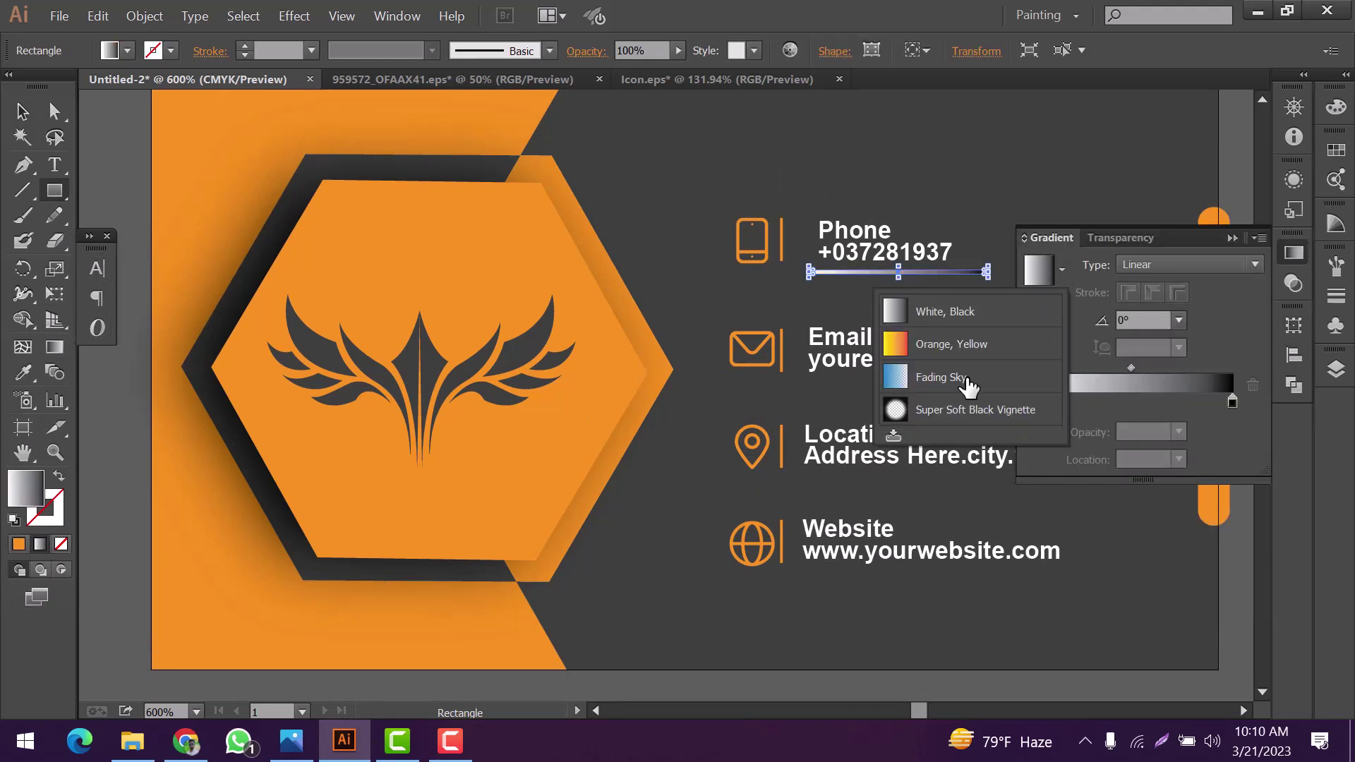
click(962, 388)
click(1063, 269)
click(941, 325)
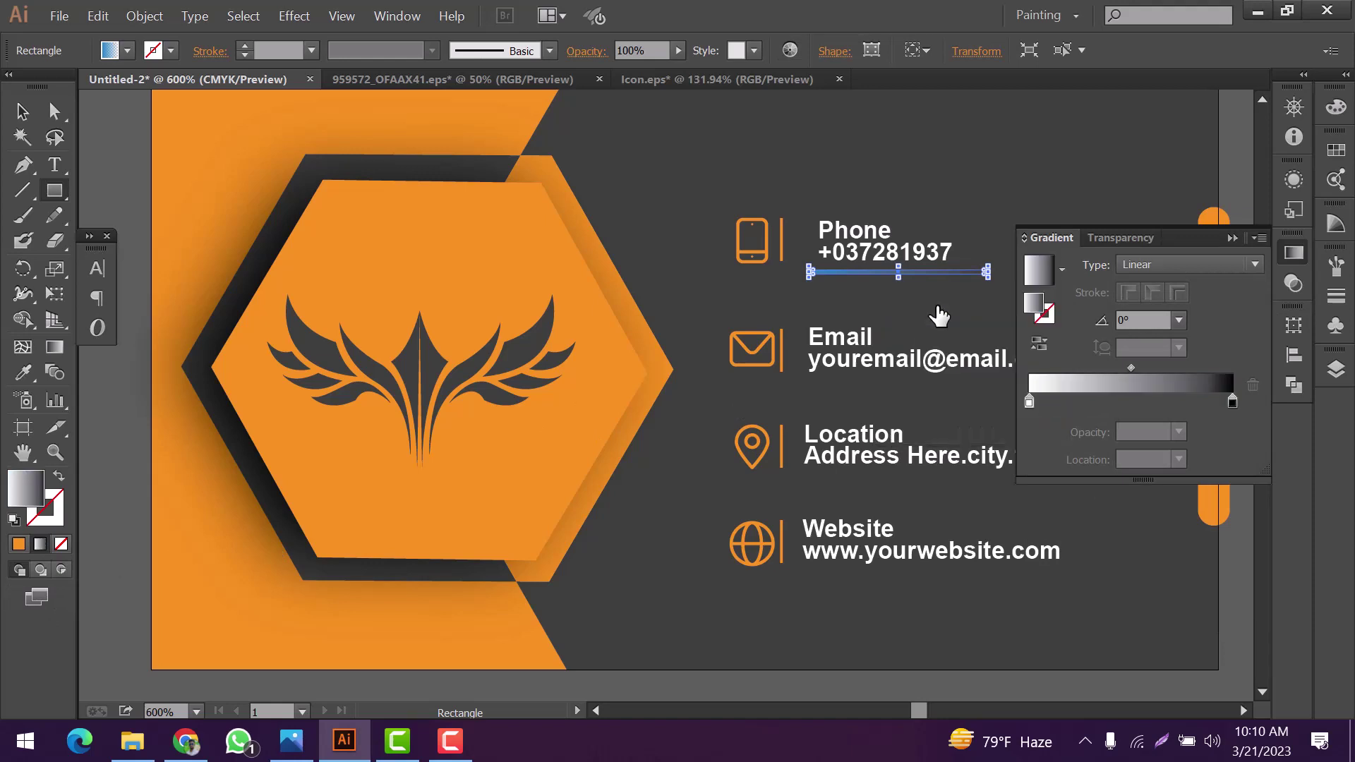
double_click(1231, 401)
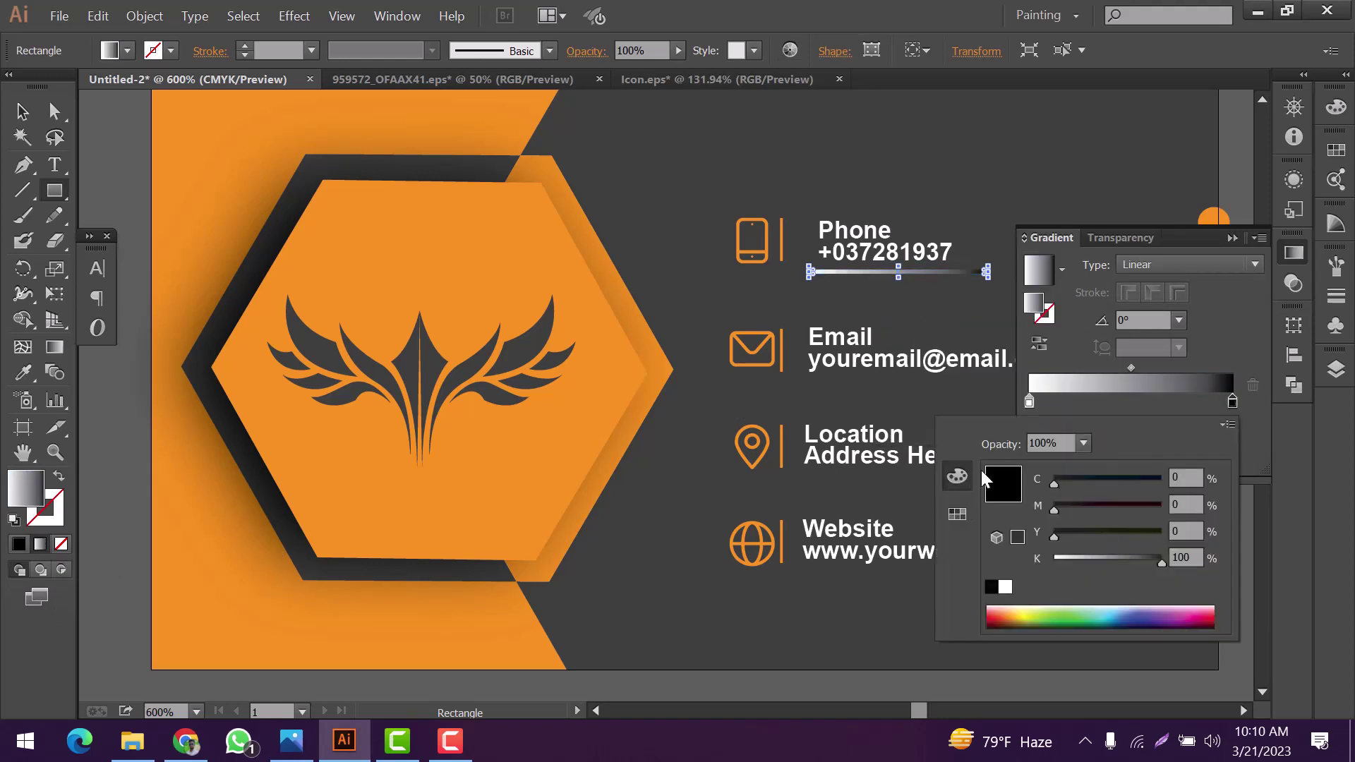
click(315, 427)
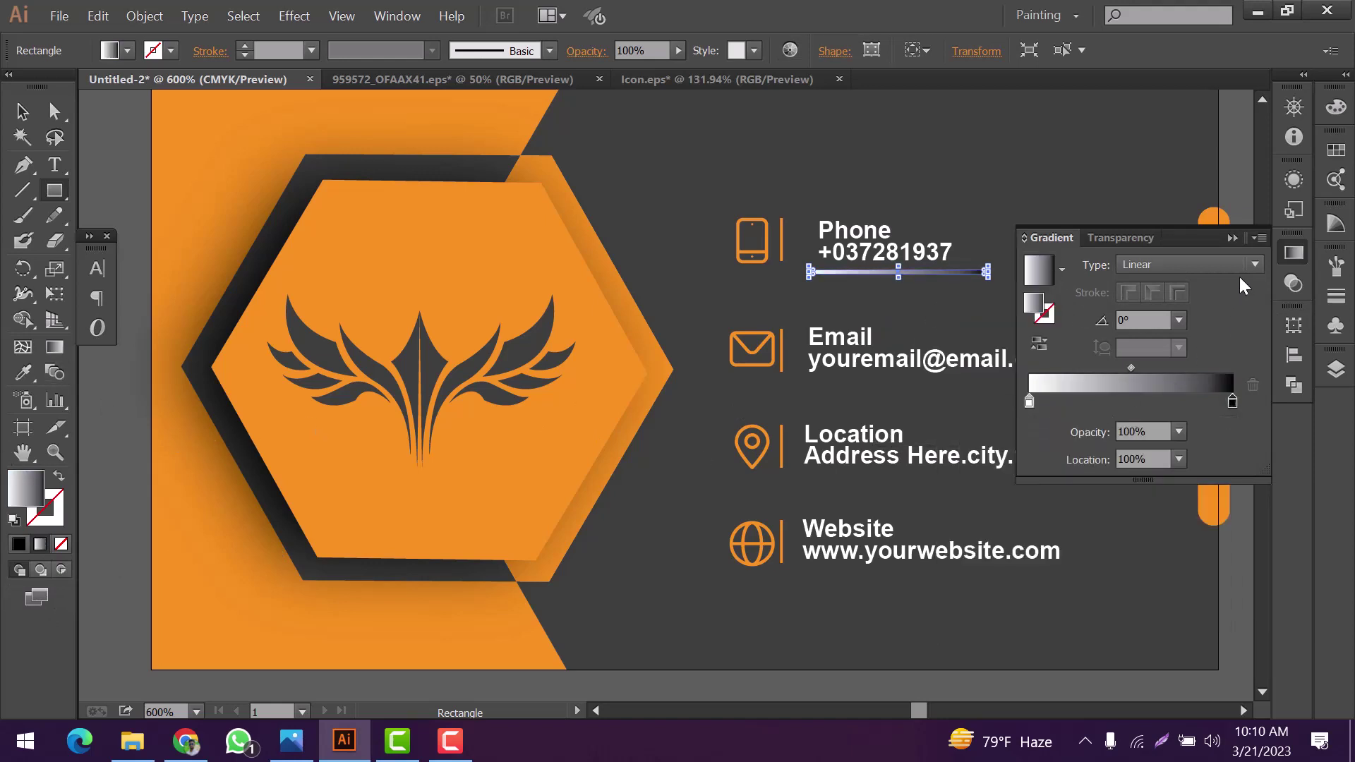
click(1232, 238)
key(i)
click(157, 523)
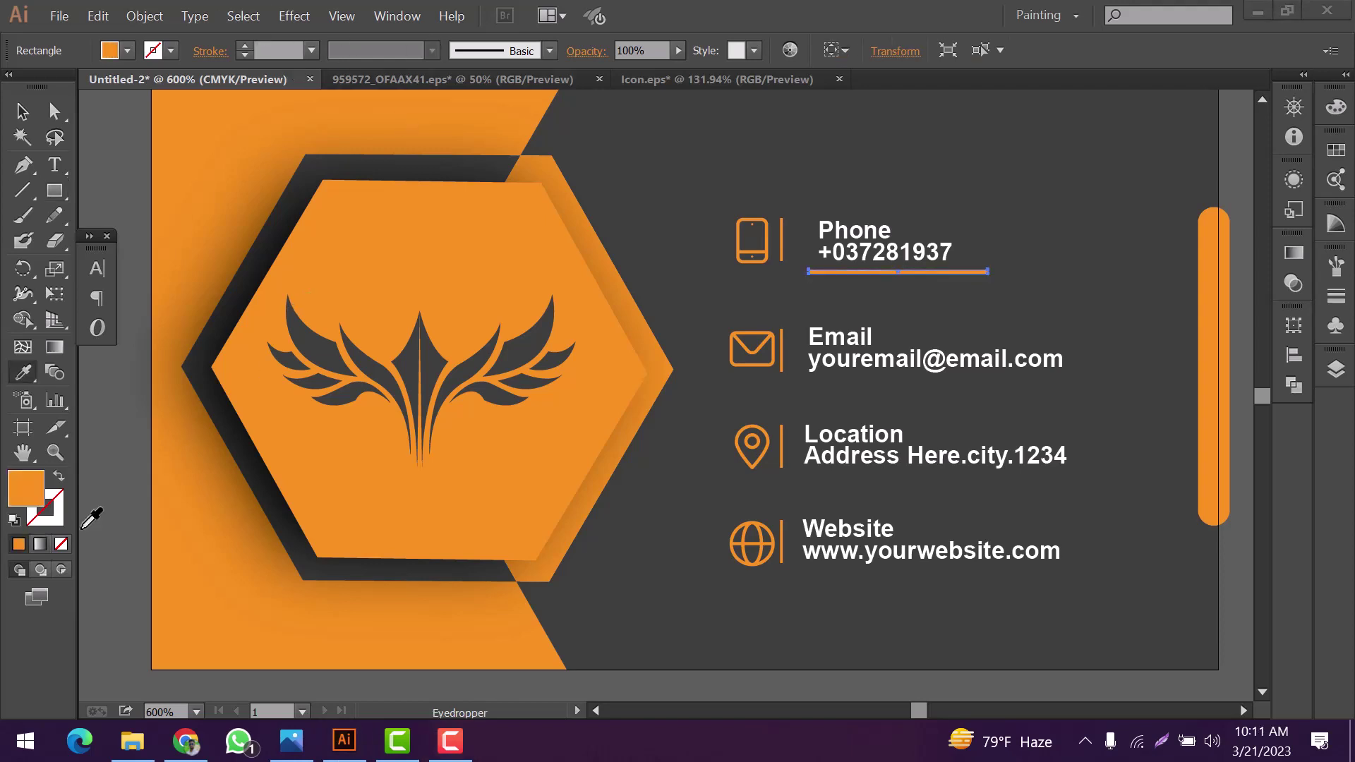
Fill the phone underline with a linear gradient from white to orange, setting the end stop to RGB hex F7911D
click(1294, 252)
click(1039, 268)
double_click(1231, 401)
click(1232, 424)
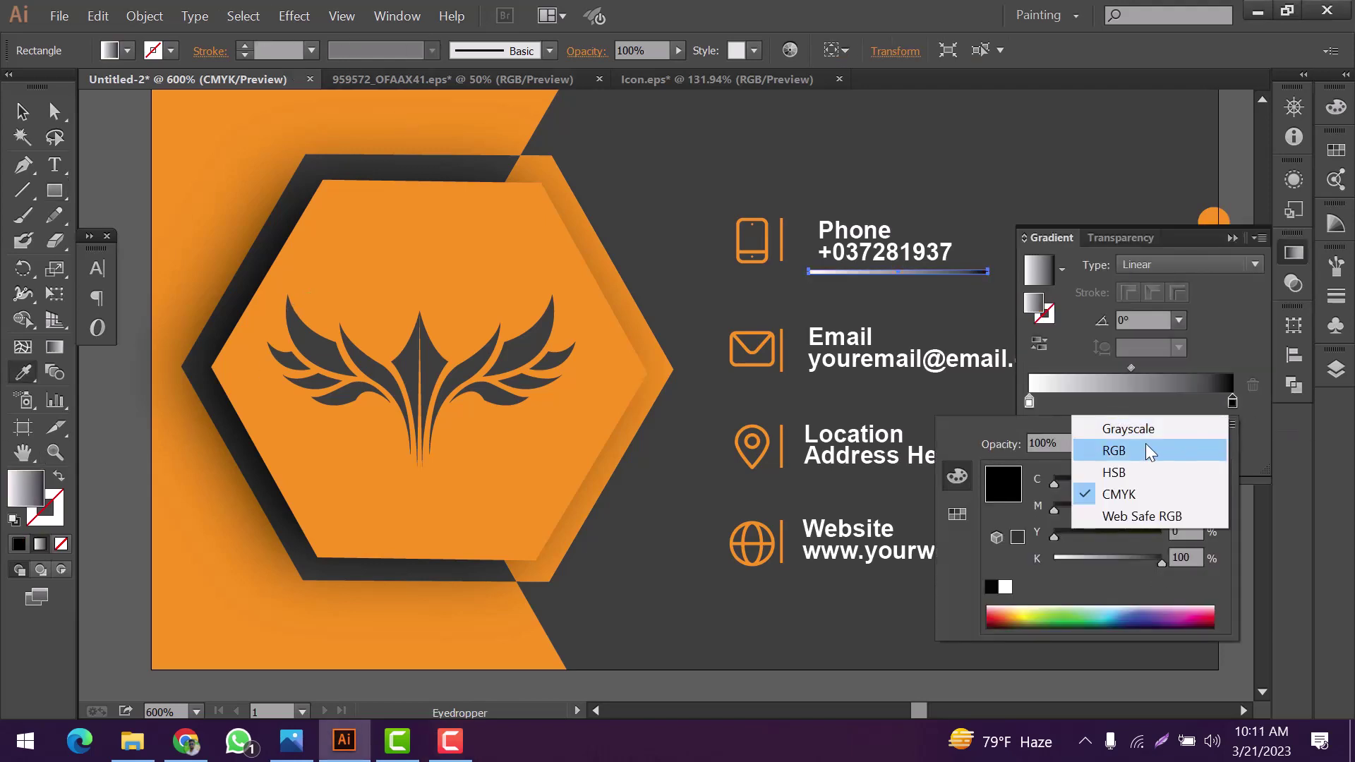
click(1146, 450)
drag(1209, 587, 1149, 587)
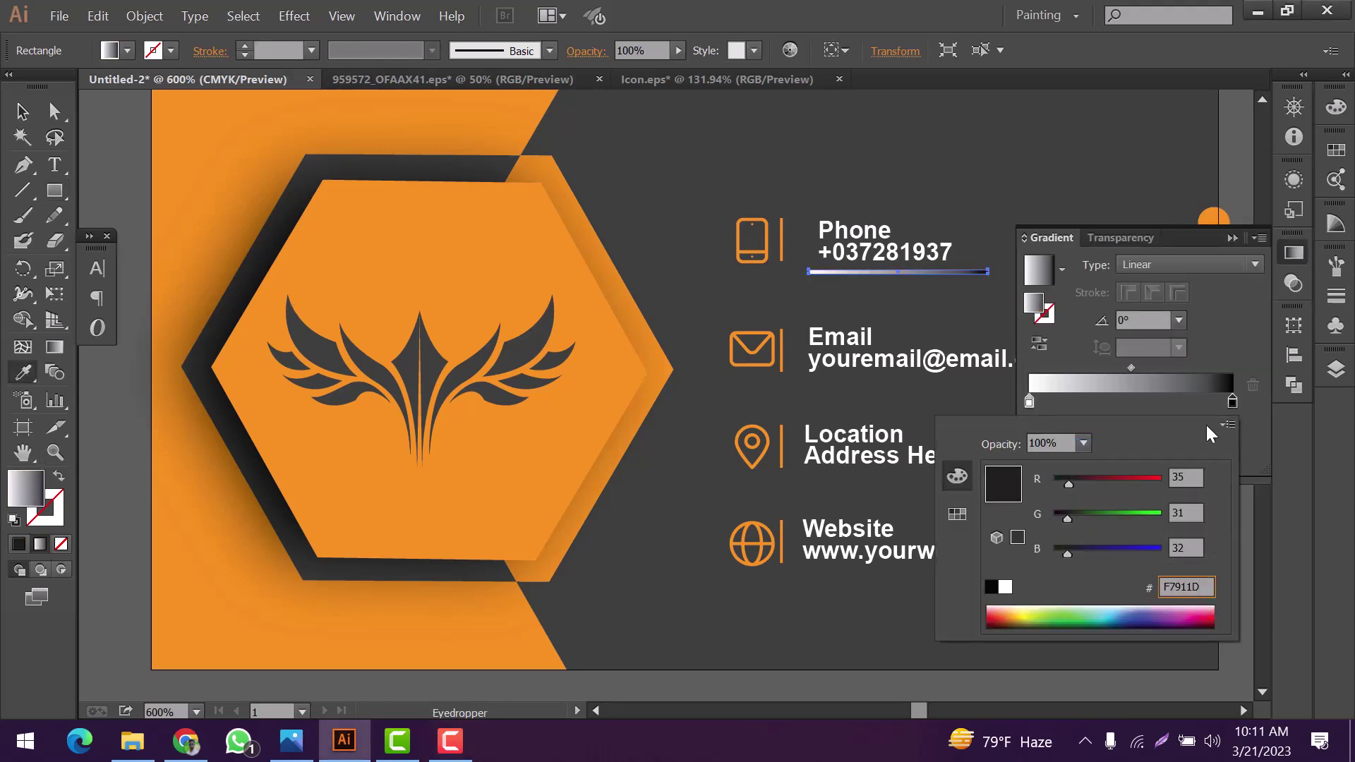
text(F7911D)
key(Return)
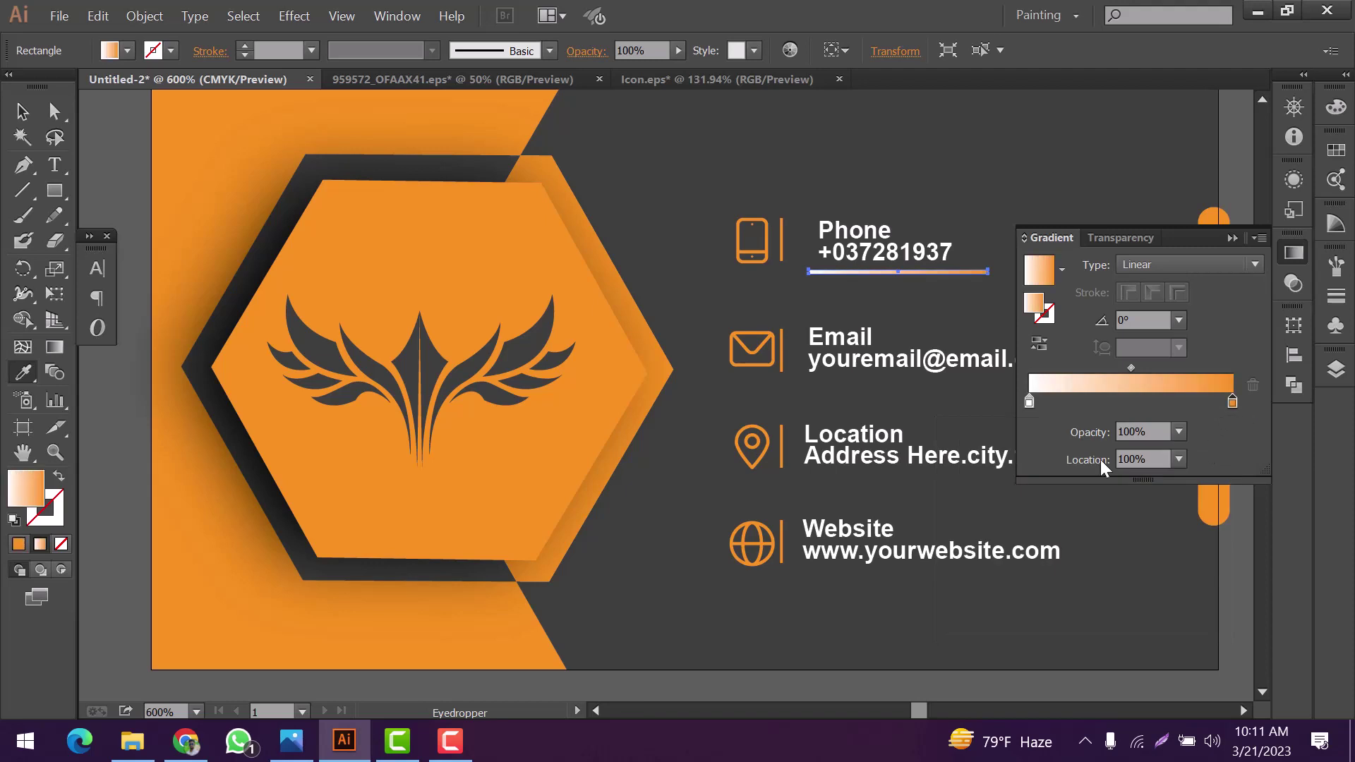
click(1230, 237)
Copy the gradient underline beneath the email, location and website text
key(v)
click(964, 281)
click(943, 272)
alt+drag(943, 272, 940, 569)
click(1006, 479)
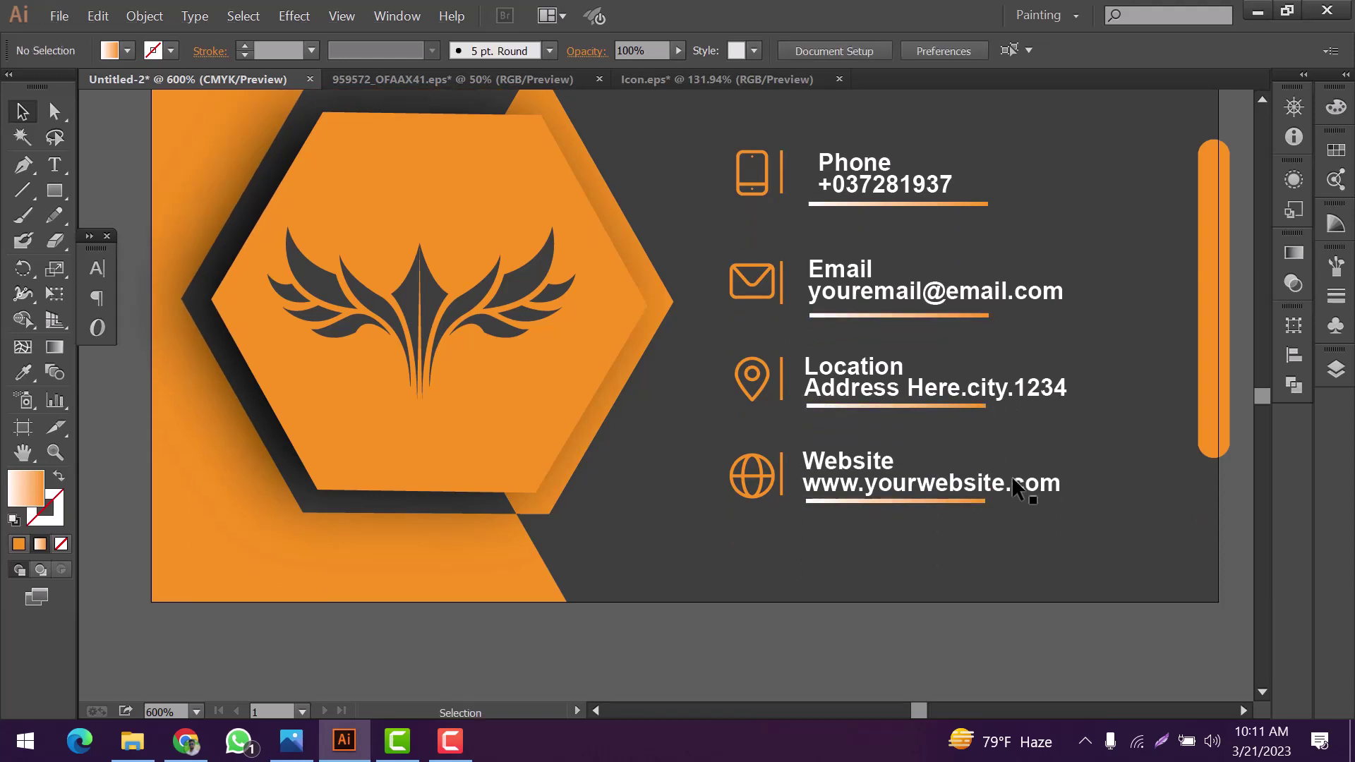
scroll(1044, 463, down, 3)
scroll(1043, 463, up, 2)
scroll(1043, 463, up, 1)
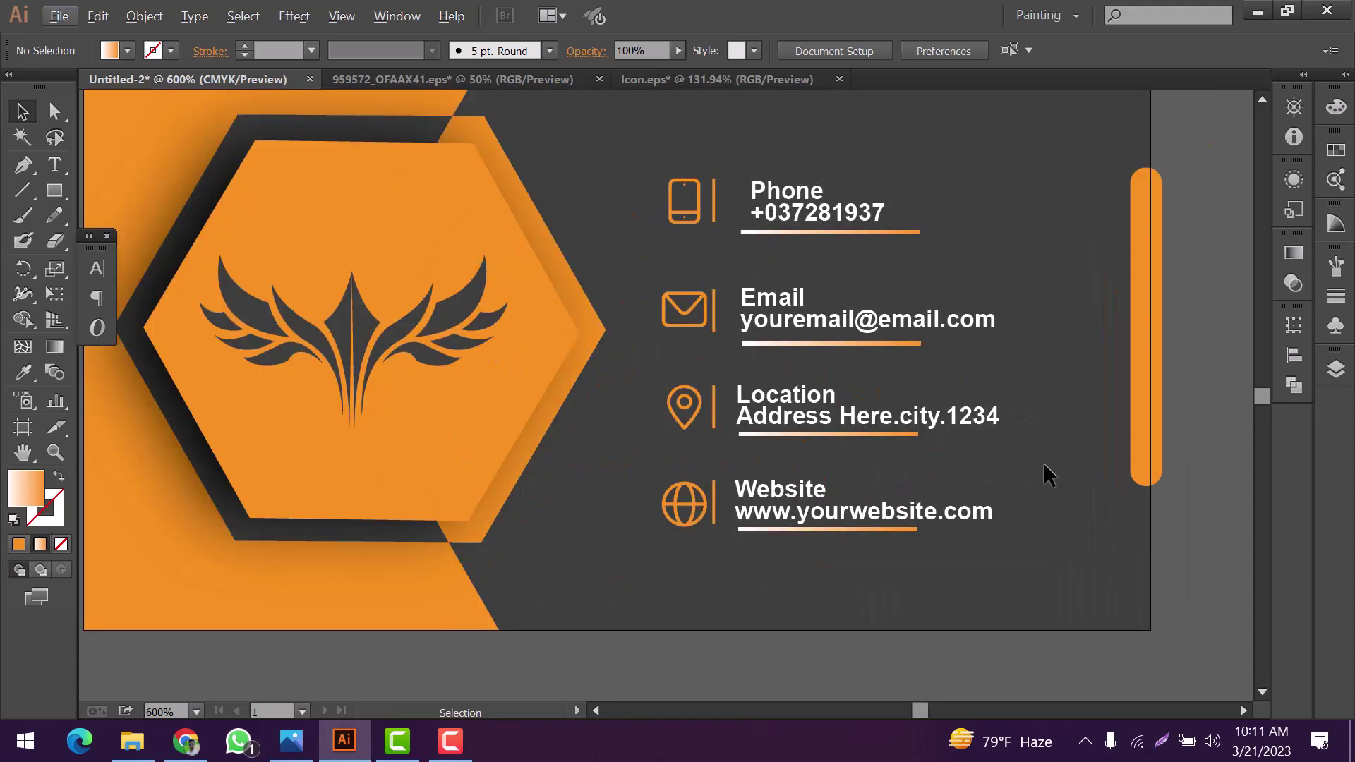
Cover the card with a 3.5 by 2 in rectangle and use it as a clipping mask for all the artwork
scroll(1043, 463, down, 1)
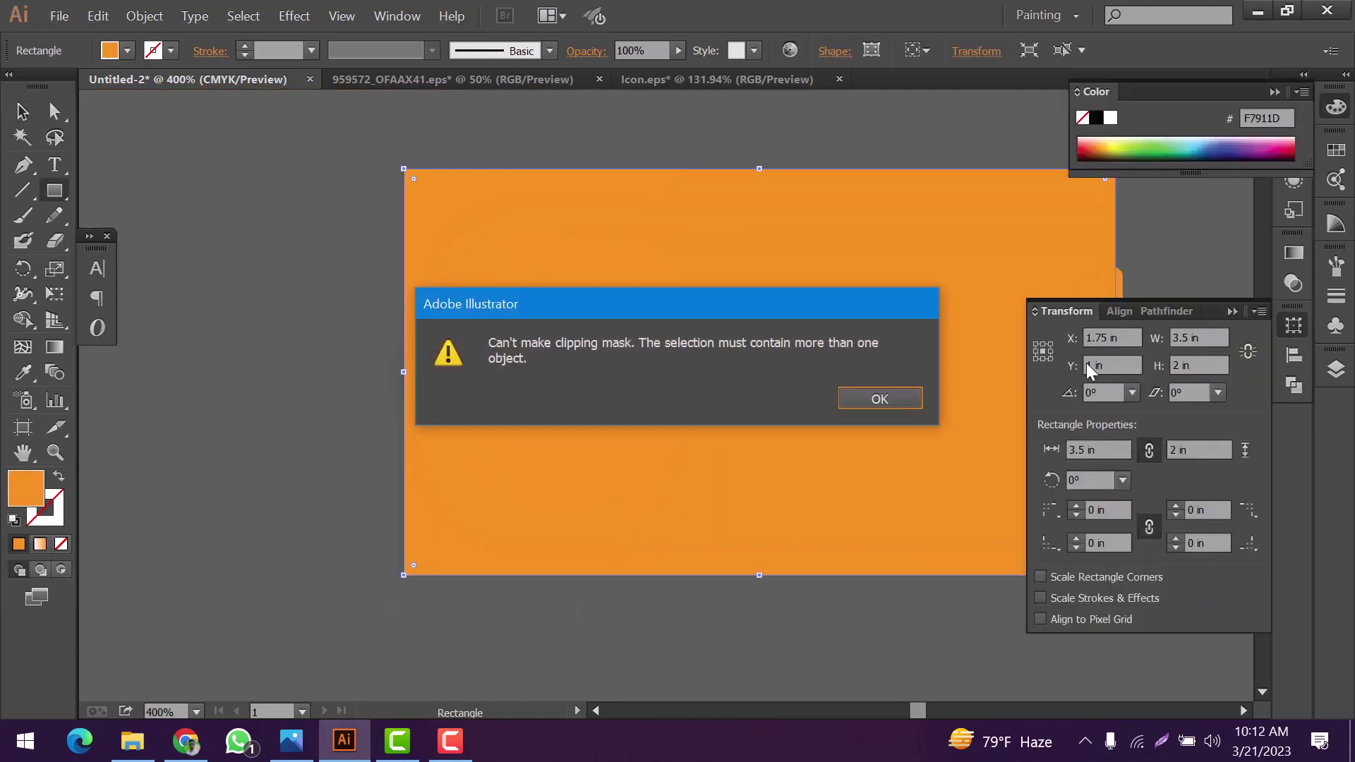
key(Return)
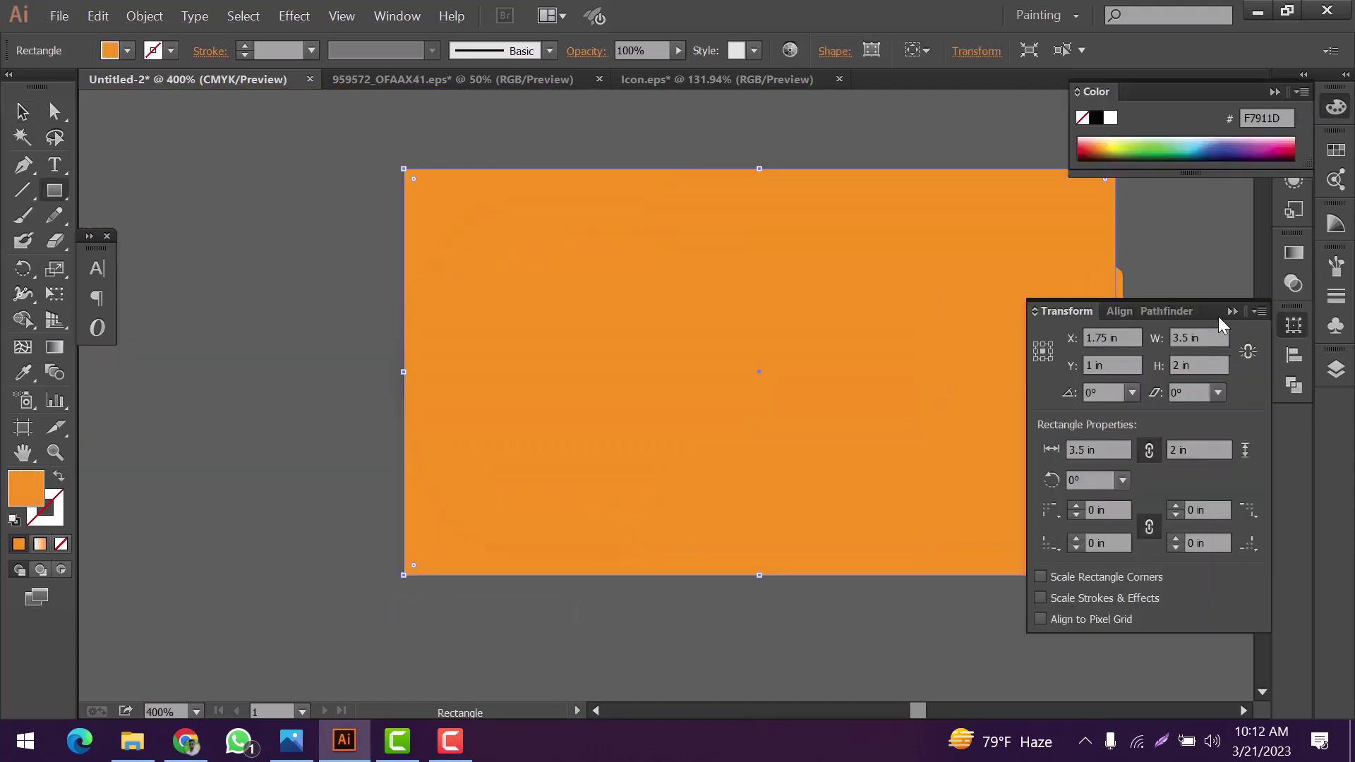
click(1230, 312)
click(22, 111)
key(ctrl+a)
click(145, 16)
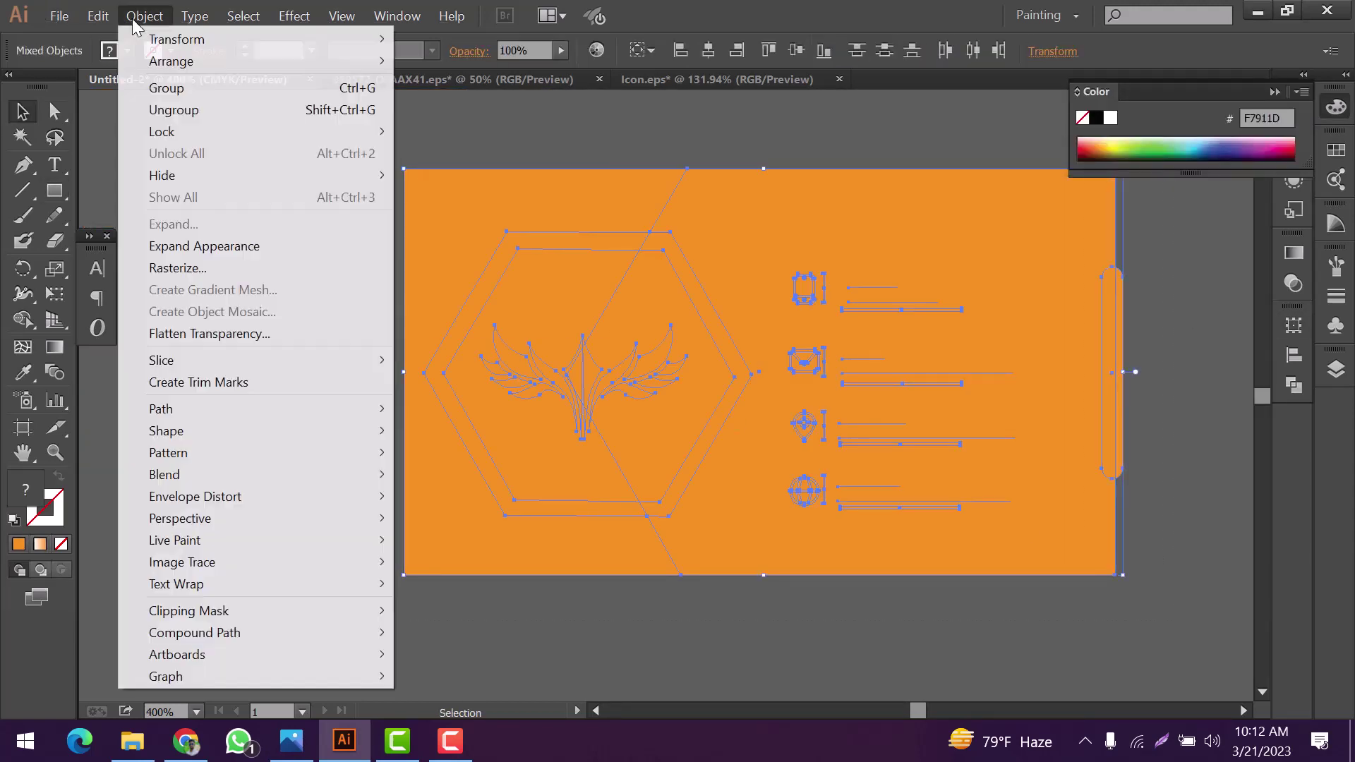
mouse_move(367, 611)
click(499, 611)
click(282, 233)
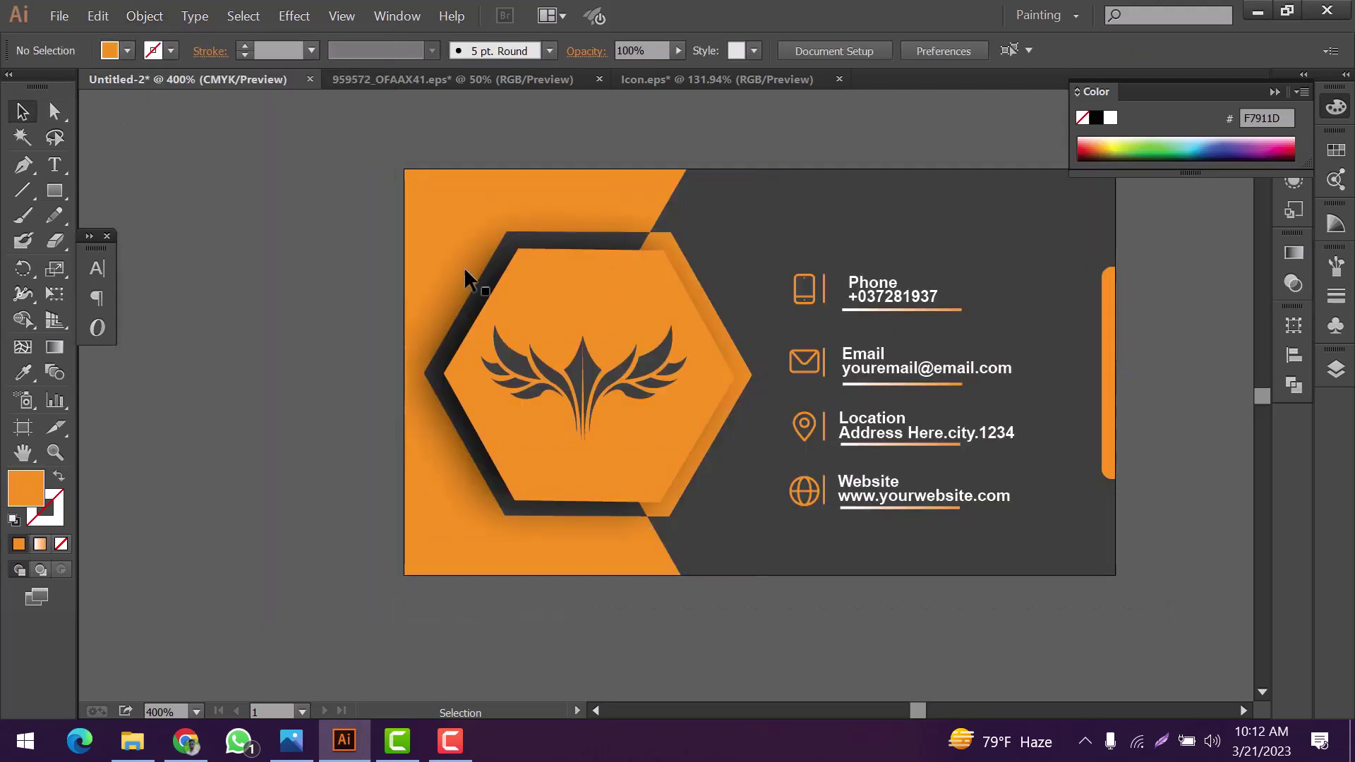
click(1275, 92)
scroll(950, 385, up, 1)
scroll(946, 382, up, 1)
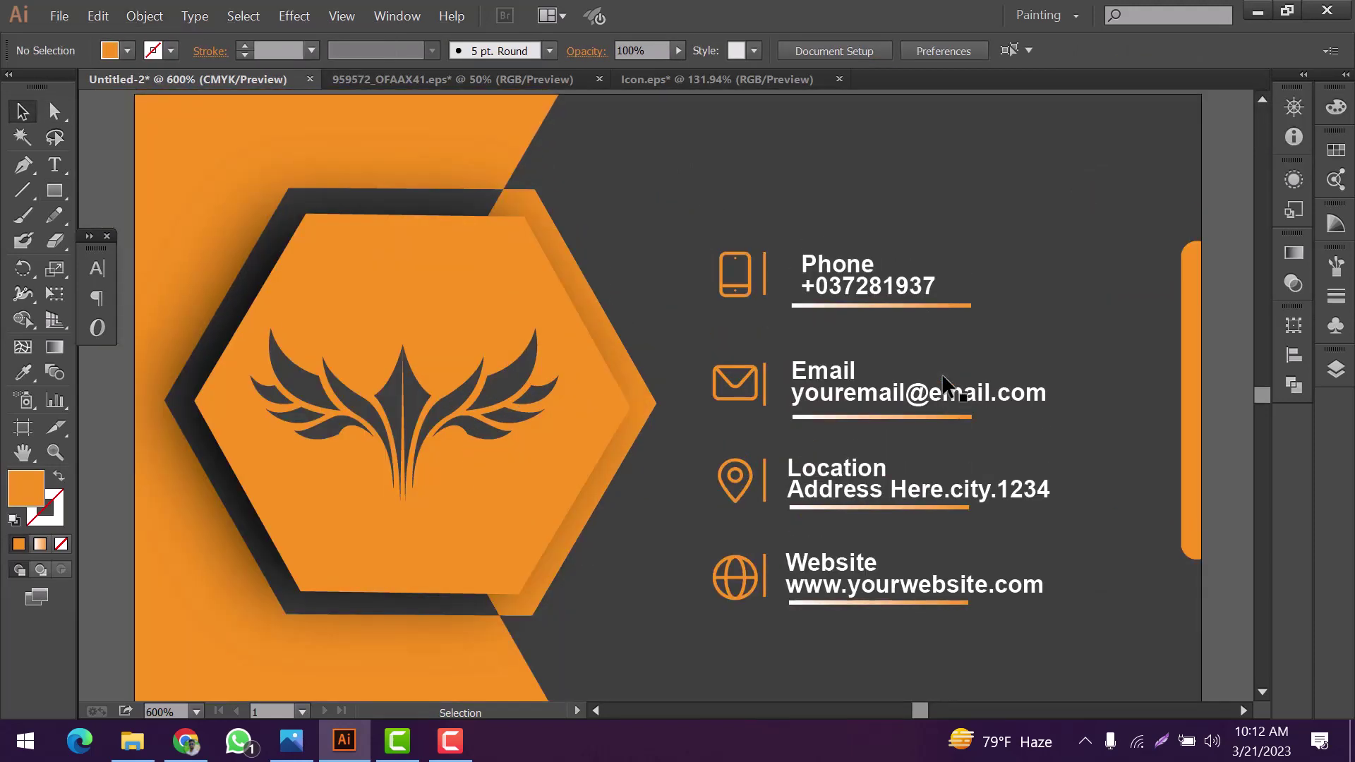